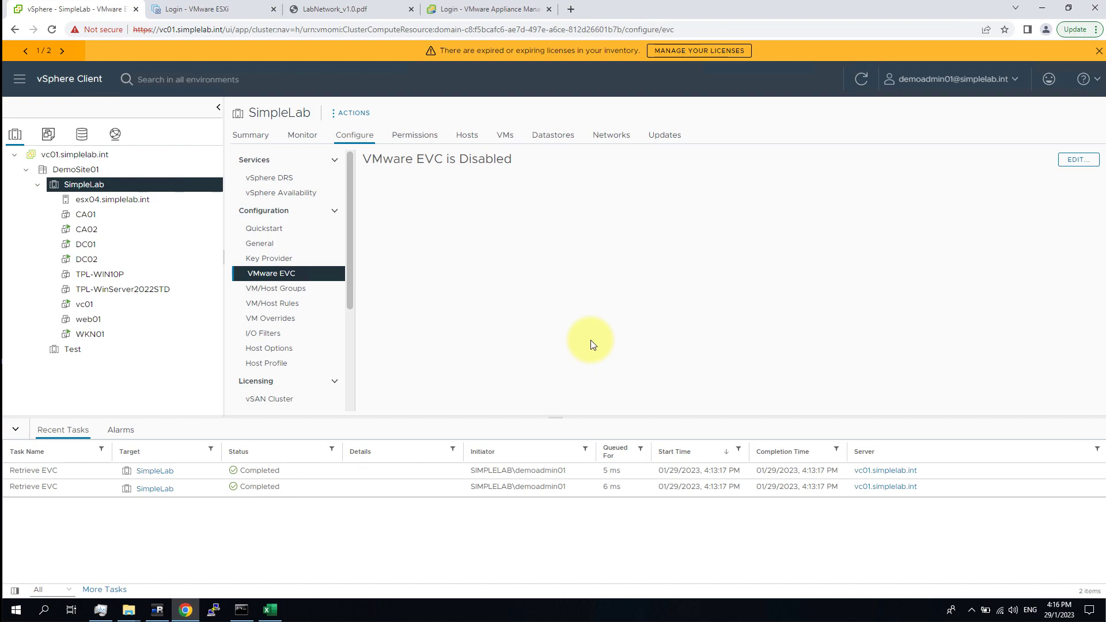
Confirm VMware EVC is disabled on SimpleLab, then bring up Sheet2 of the SimpleLab_v1.0 workbook.
click(492, 292)
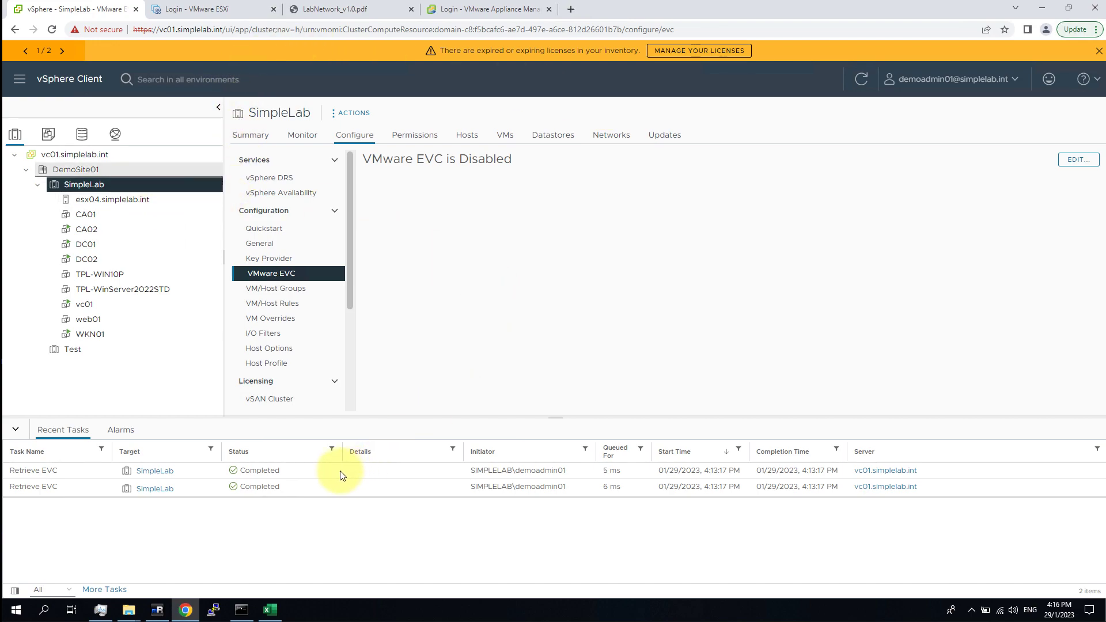
click(279, 602)
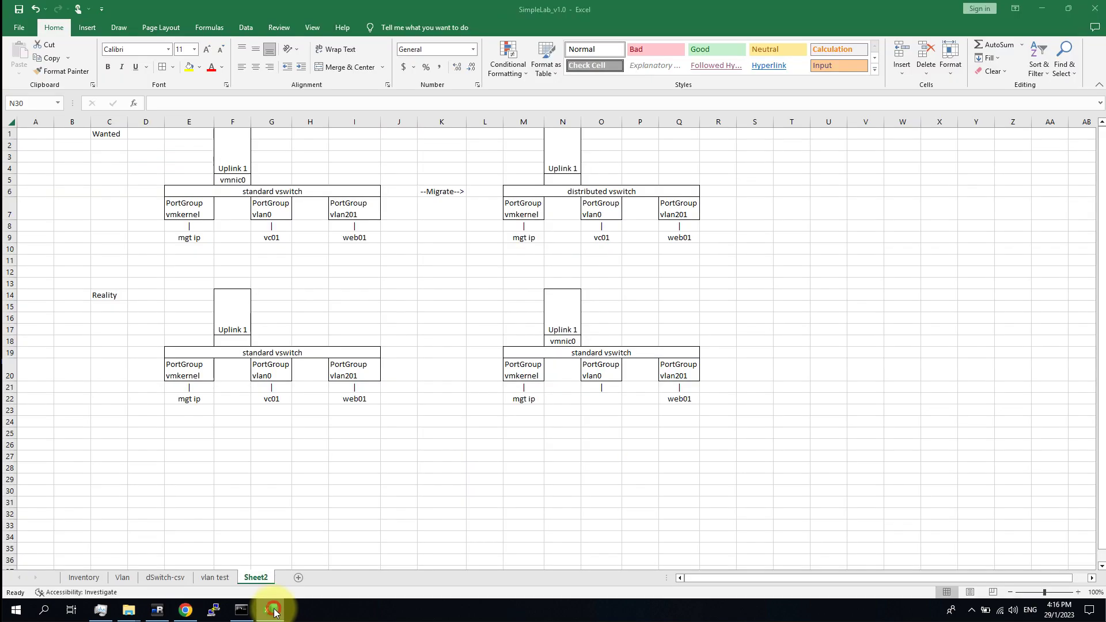
click(366, 504)
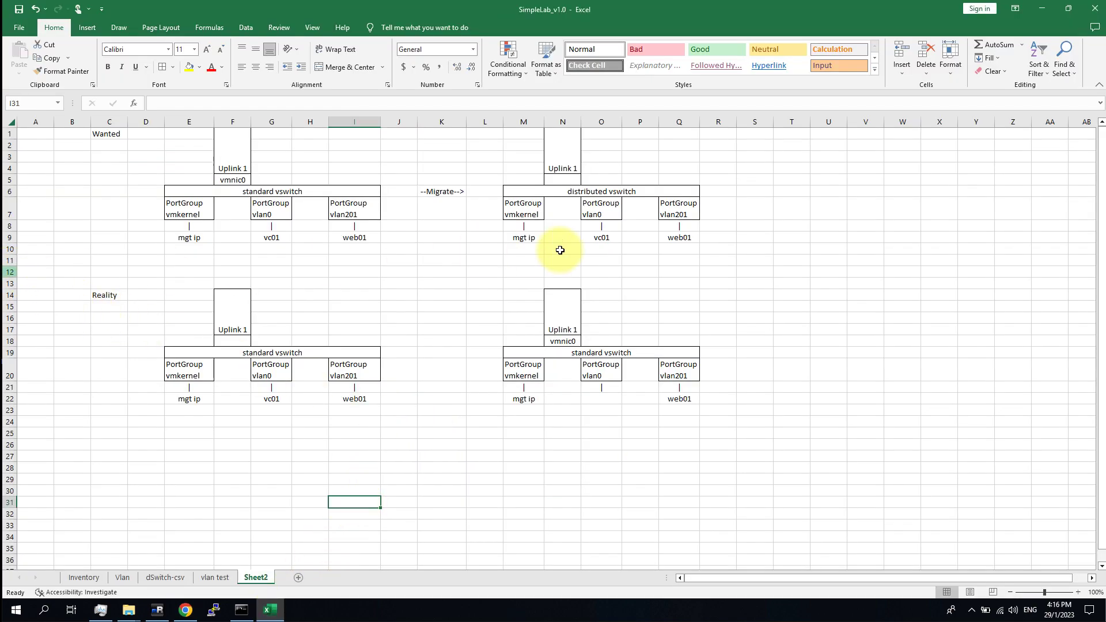
drag(685, 249, 26, 131)
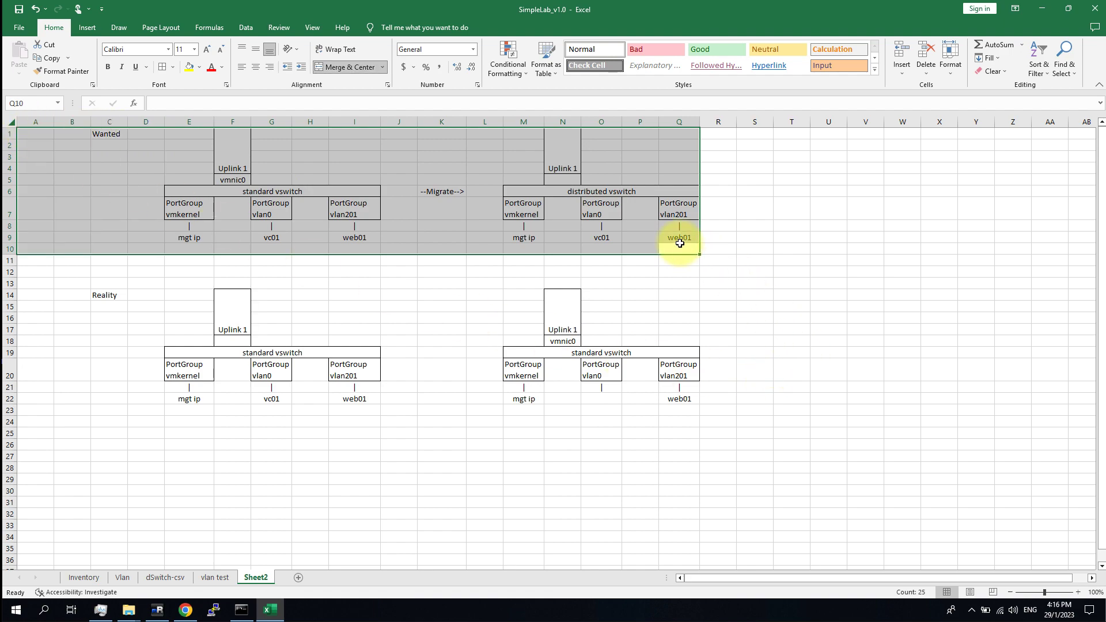
click(402, 283)
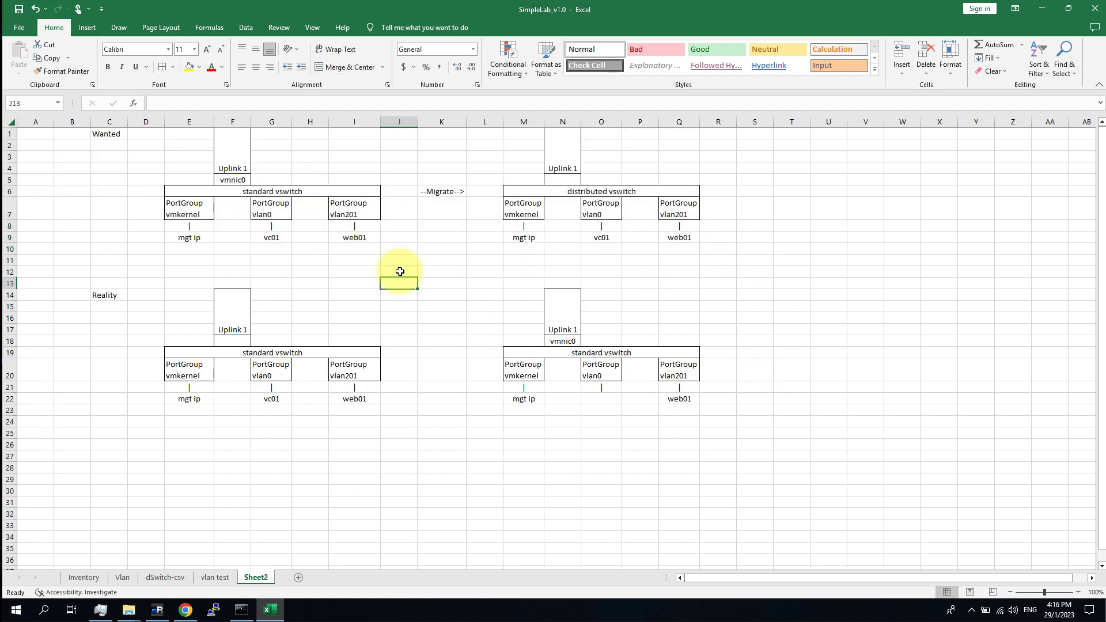
click(242, 180)
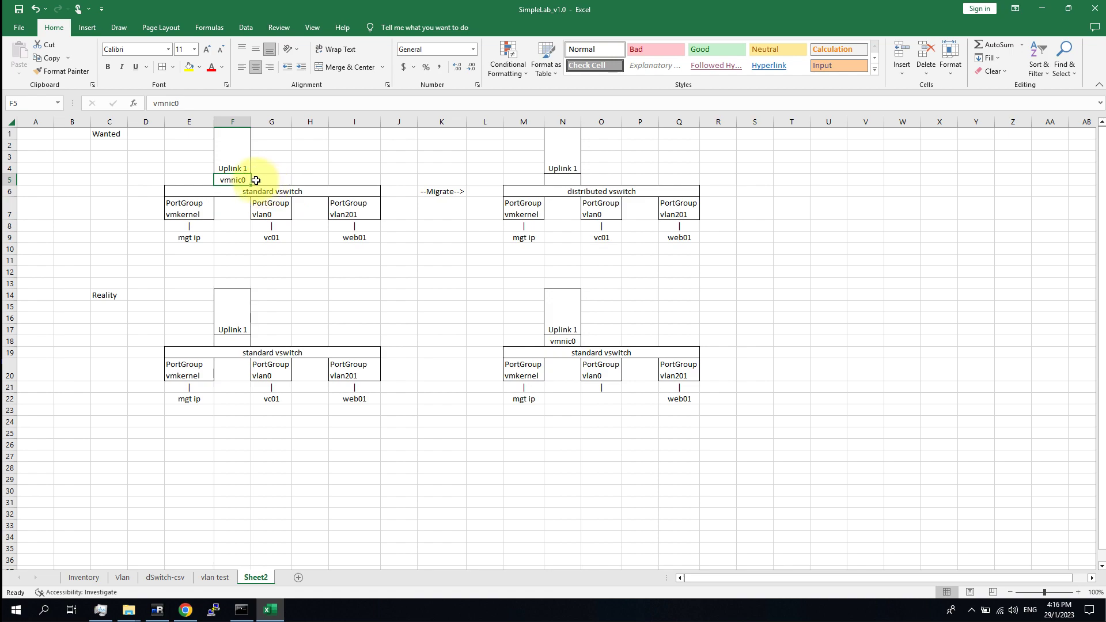
click(237, 161)
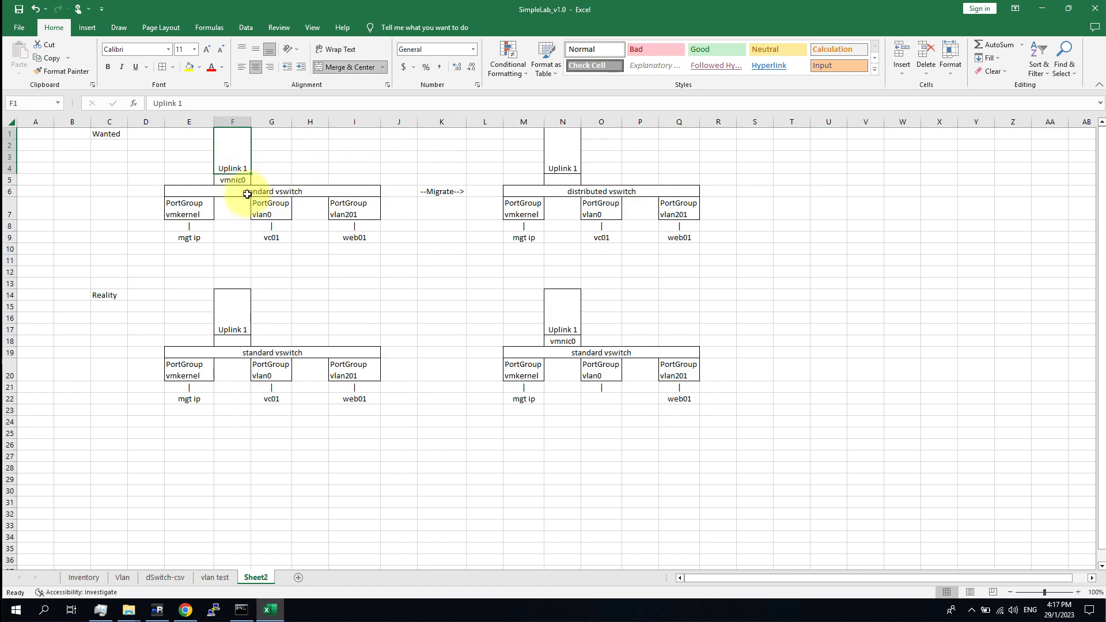
click(201, 194)
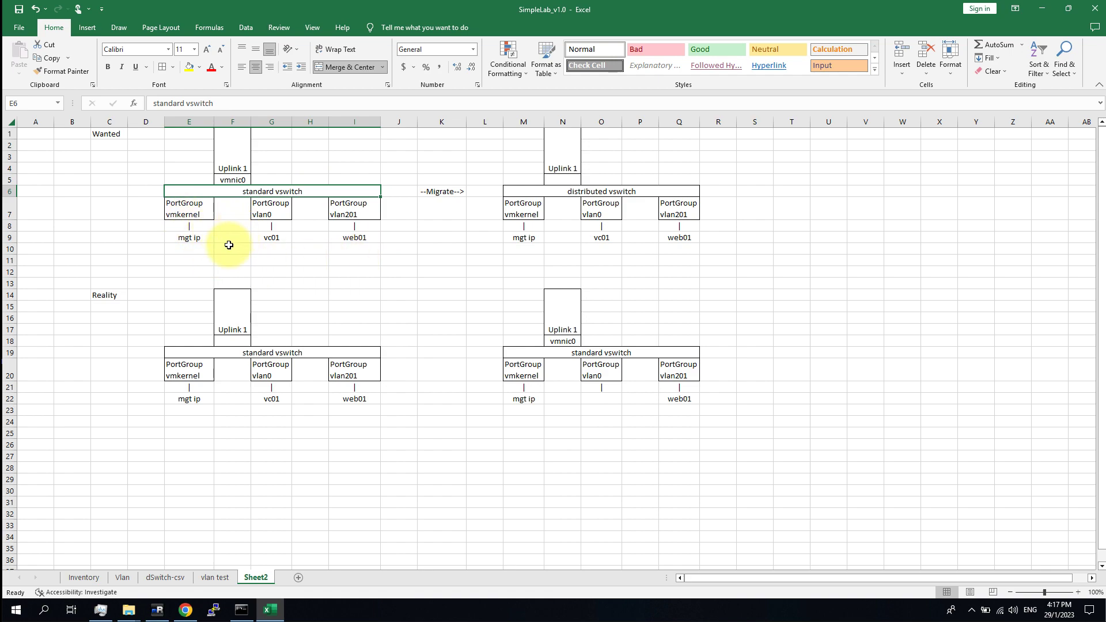
click(191, 213)
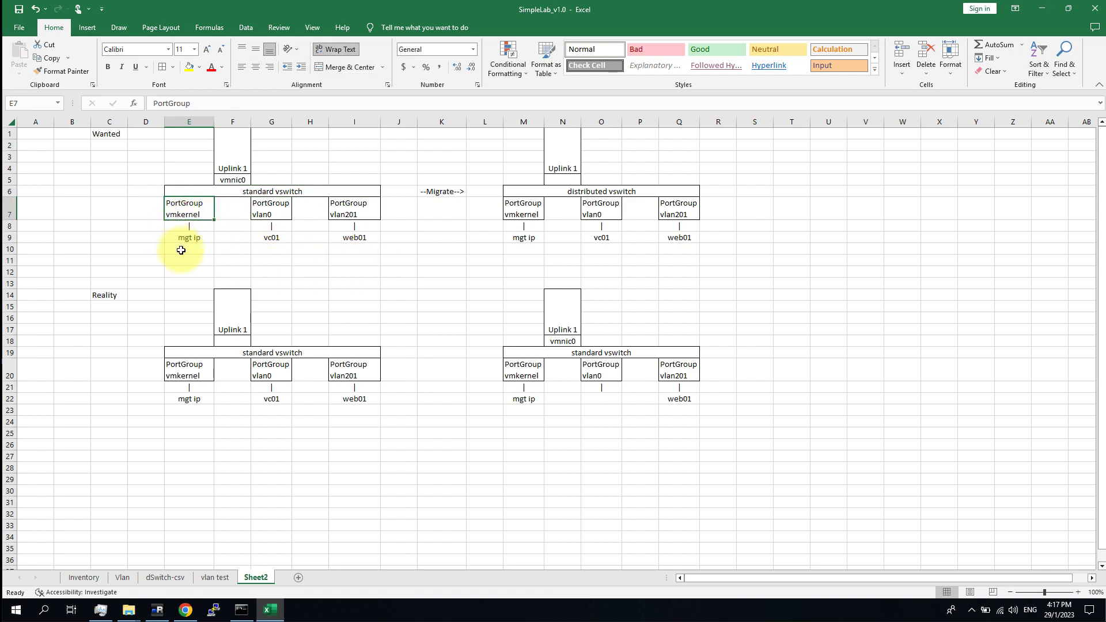
click(283, 208)
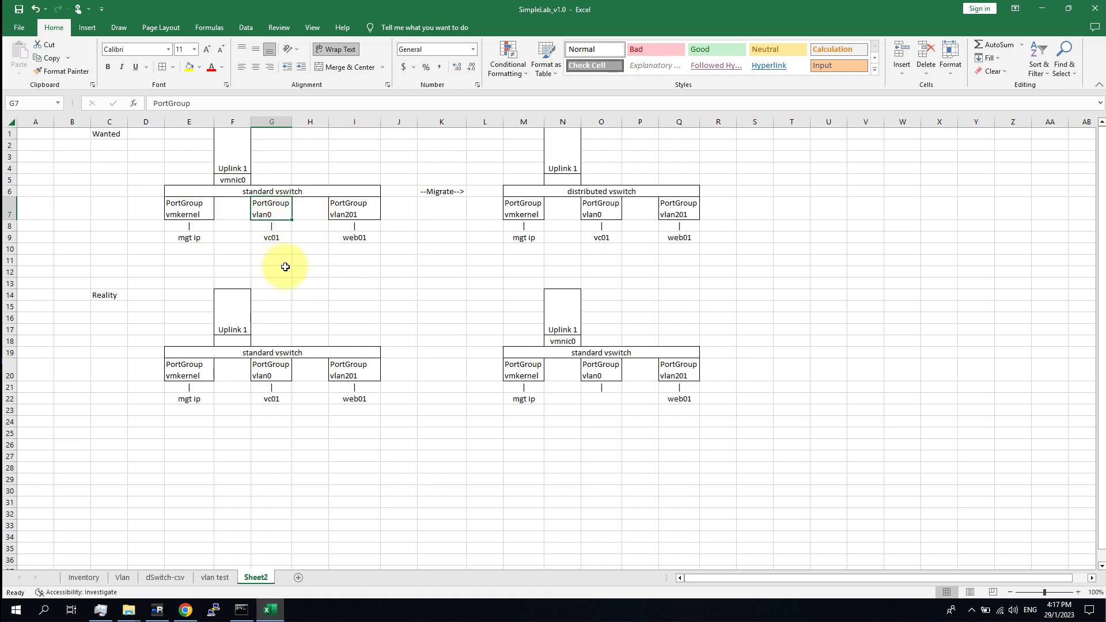
click(274, 242)
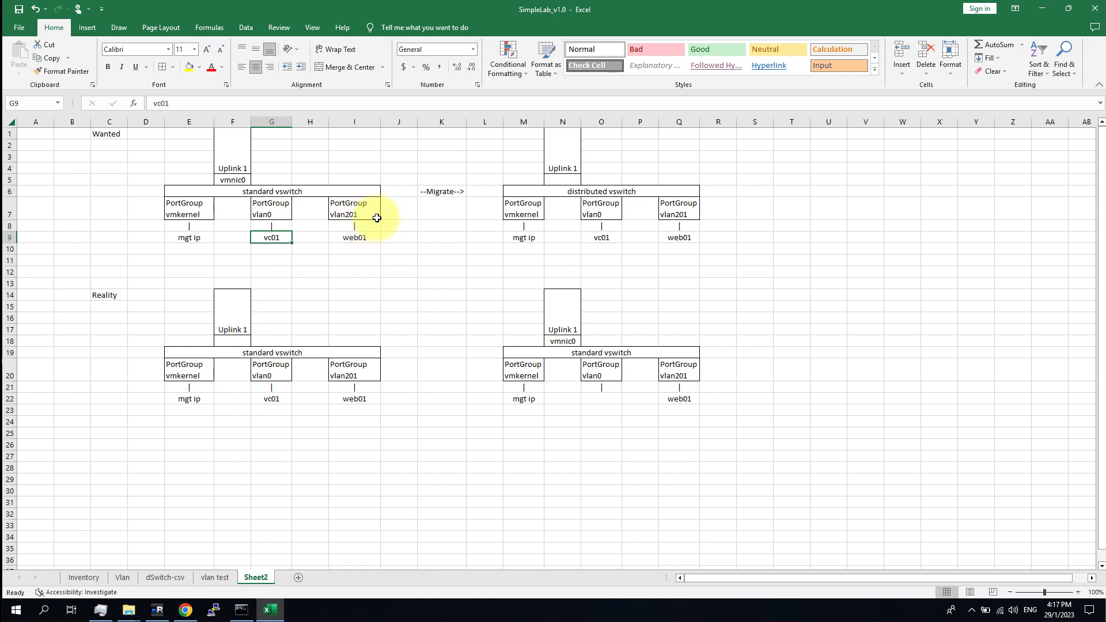
click(352, 214)
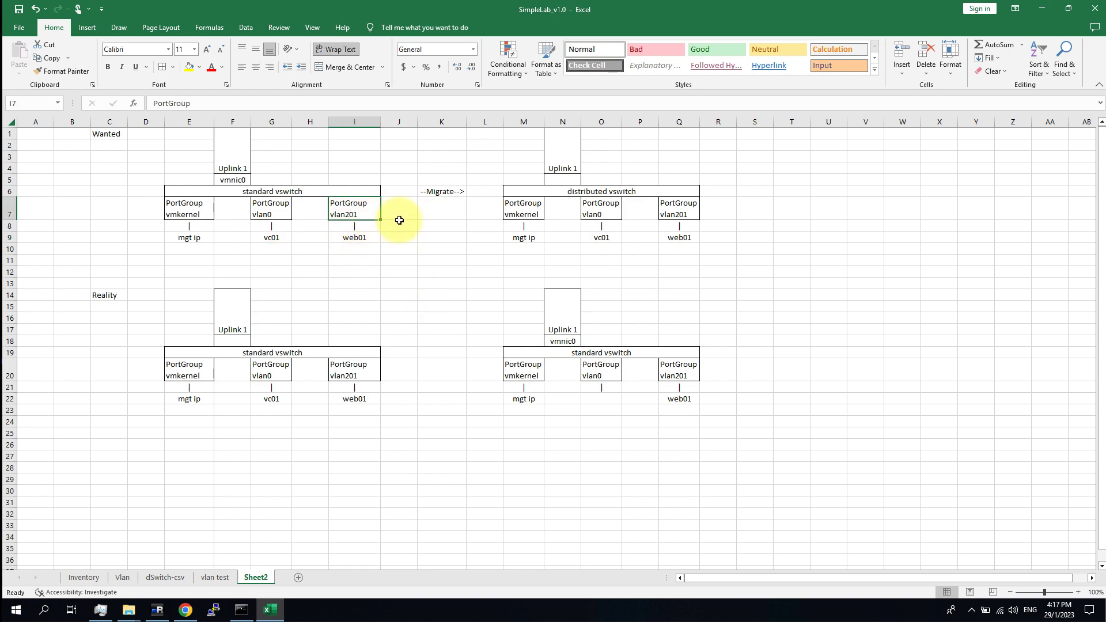
click(357, 239)
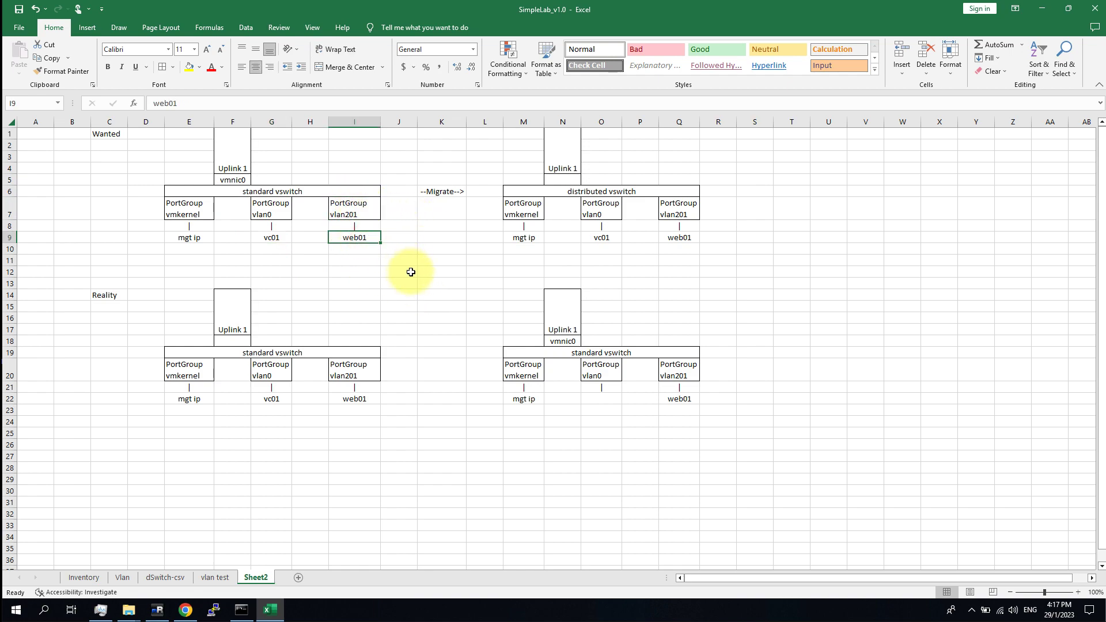
click(411, 272)
click(427, 247)
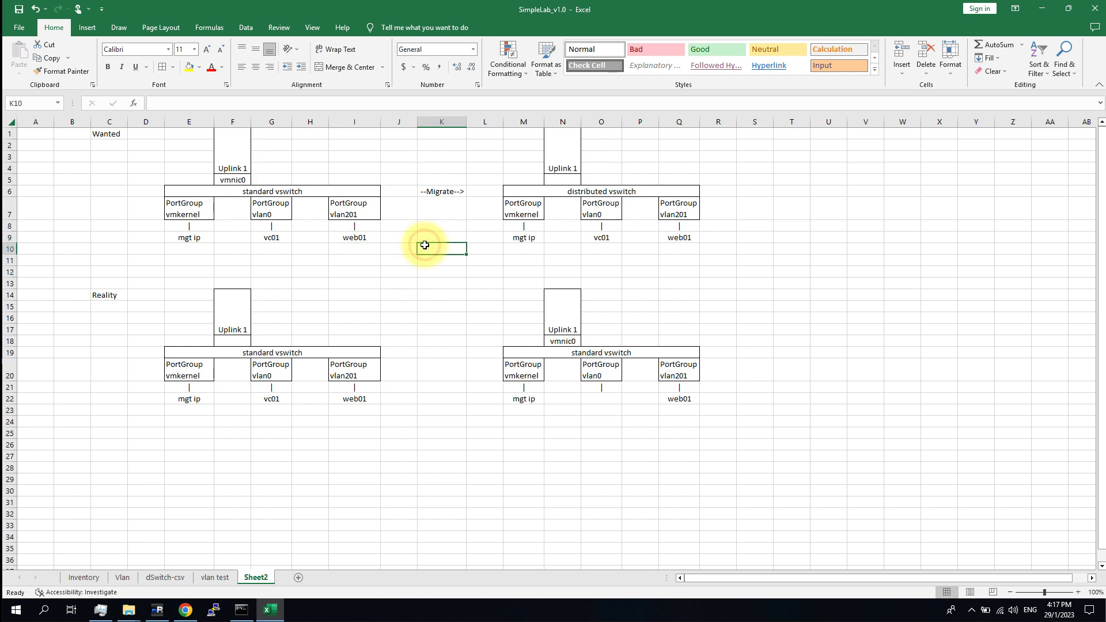
drag(442, 131, 451, 239)
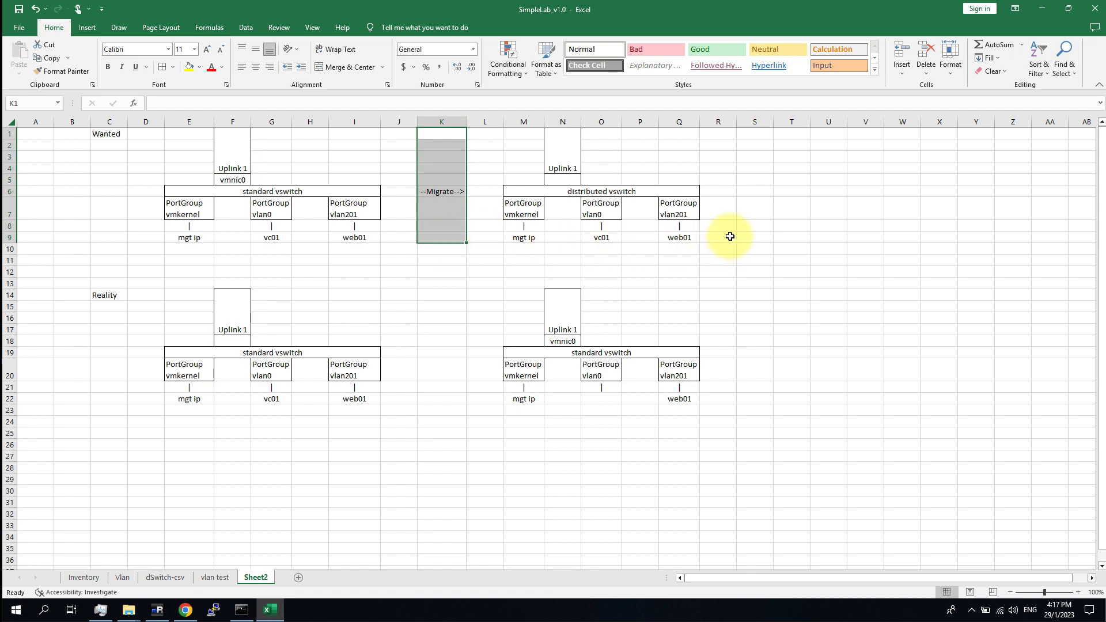
click(231, 179)
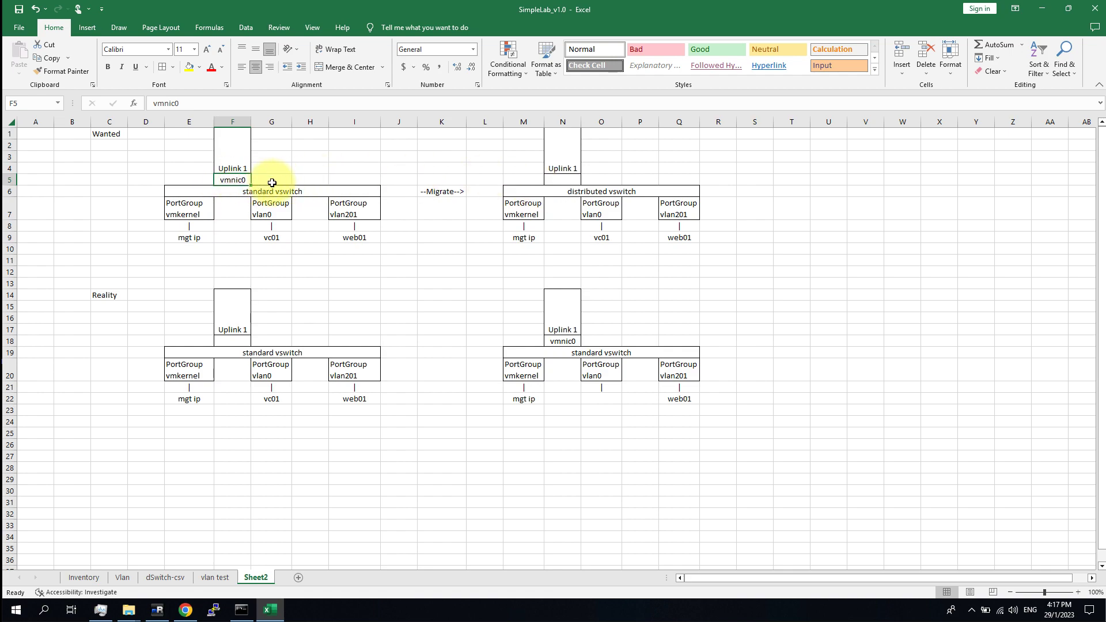
click(561, 179)
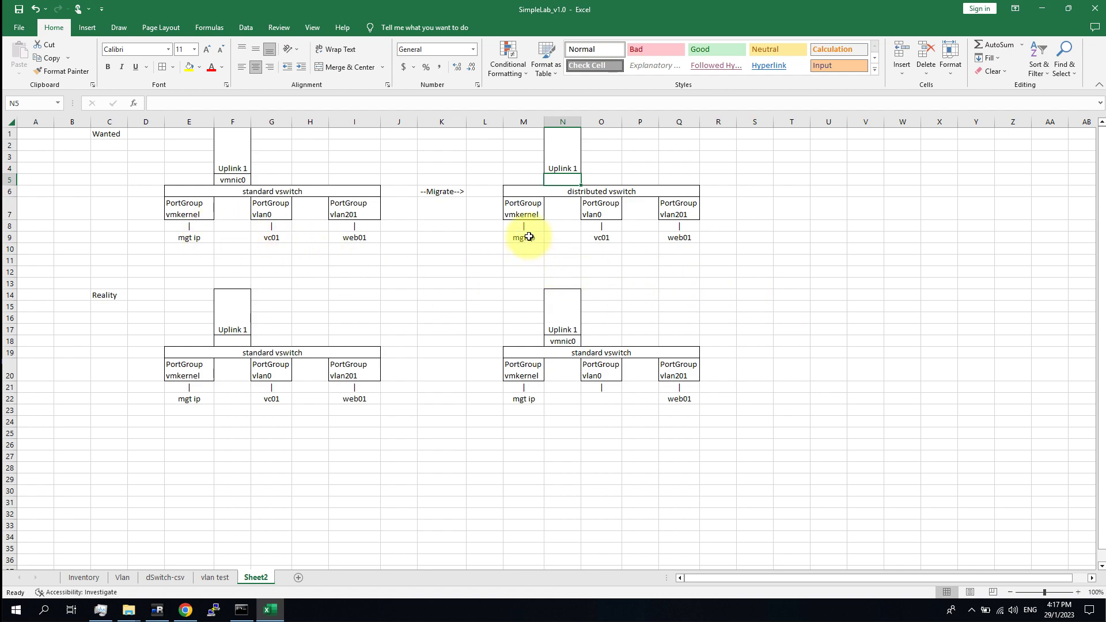
Point out the vmkernel, vmnic0, empty uplink and vlan0 parts of the Wanted diagram.
click(526, 210)
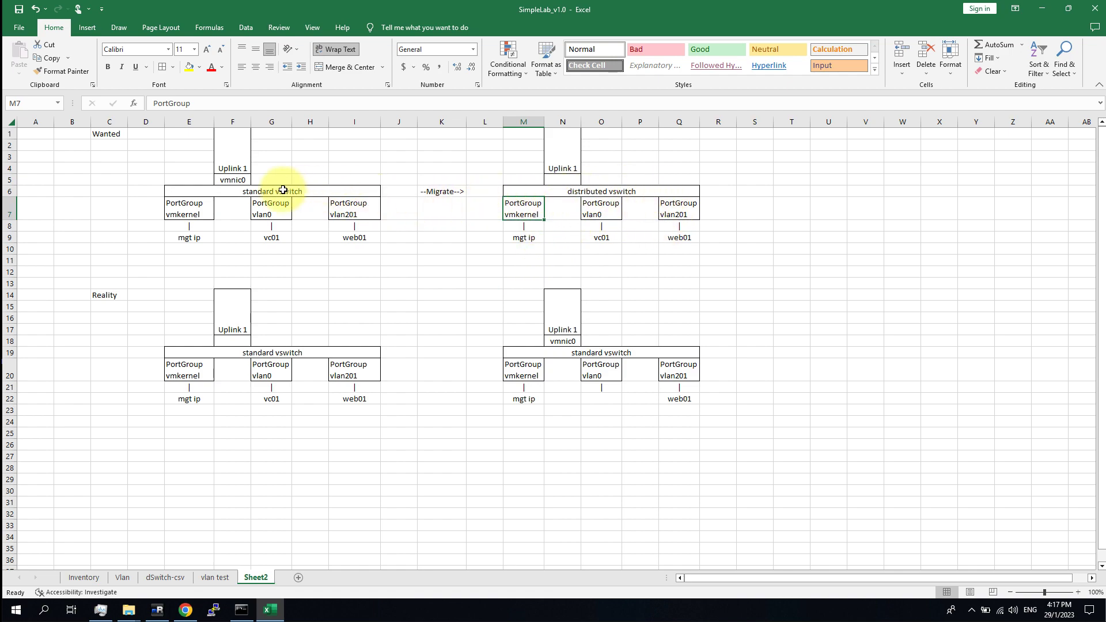
click(231, 180)
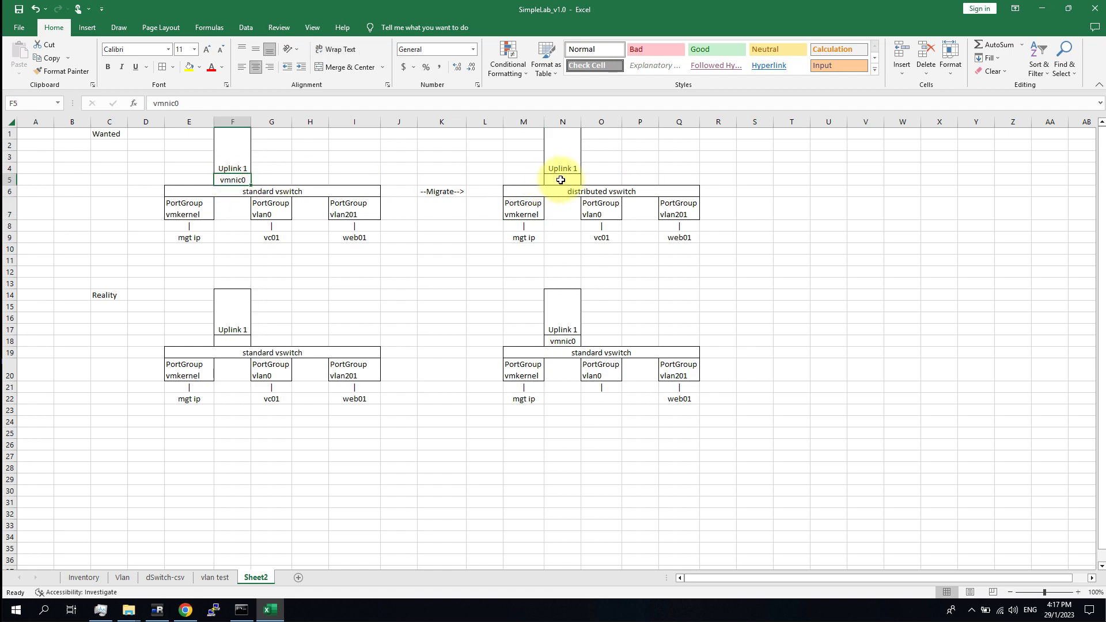
click(559, 181)
click(813, 306)
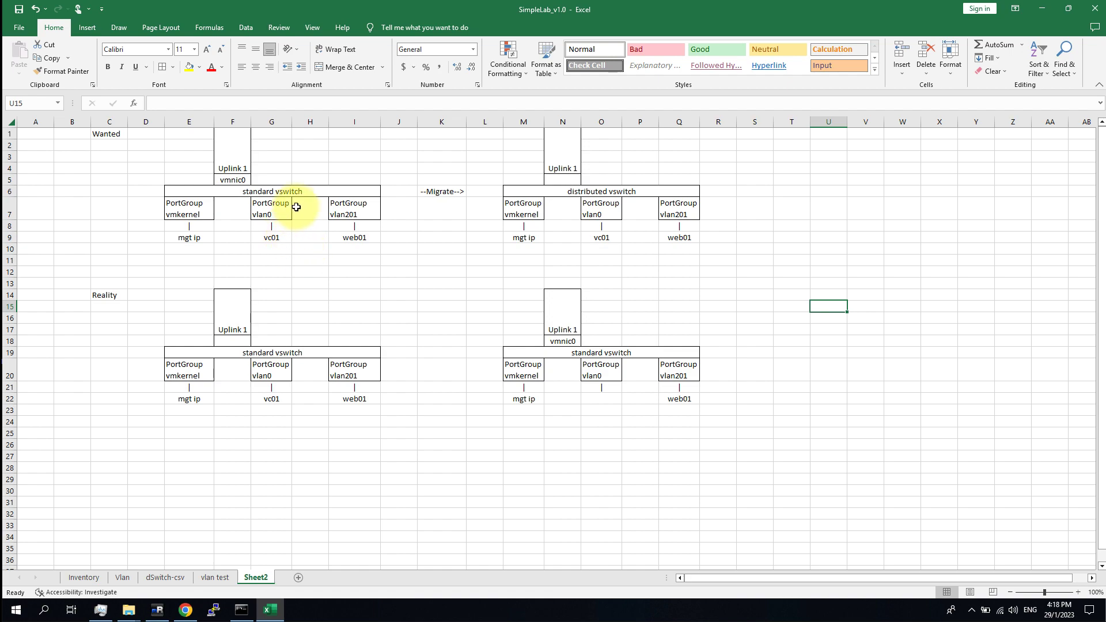
click(272, 212)
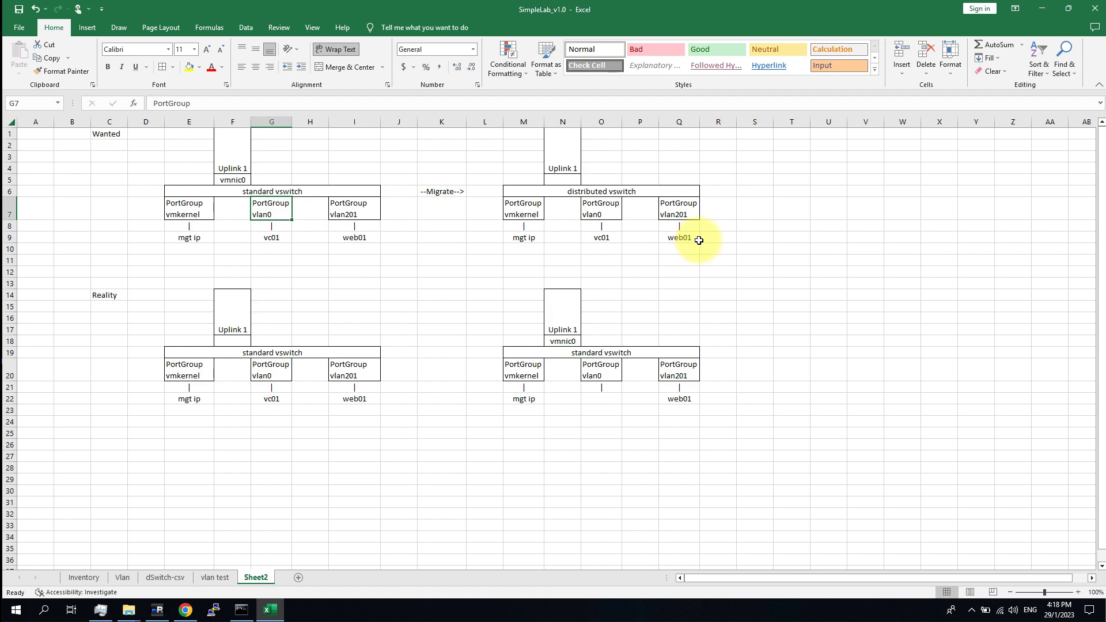
Highlight the Wanted distributed switch plan with its port groups.
drag(679, 238, 680, 225)
drag(567, 175, 538, 132)
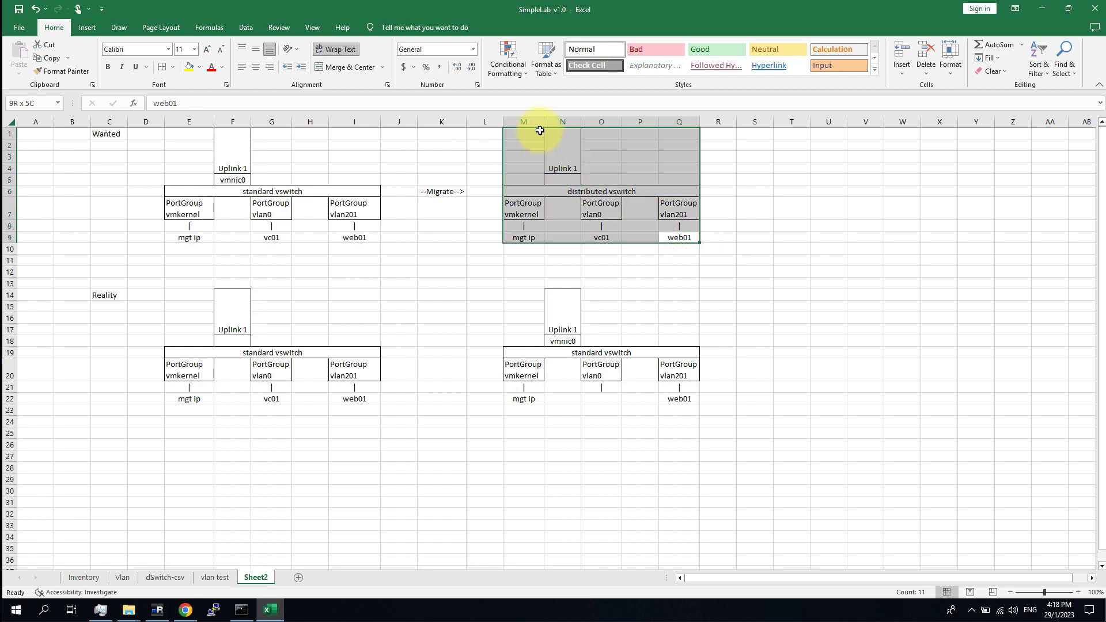
click(640, 295)
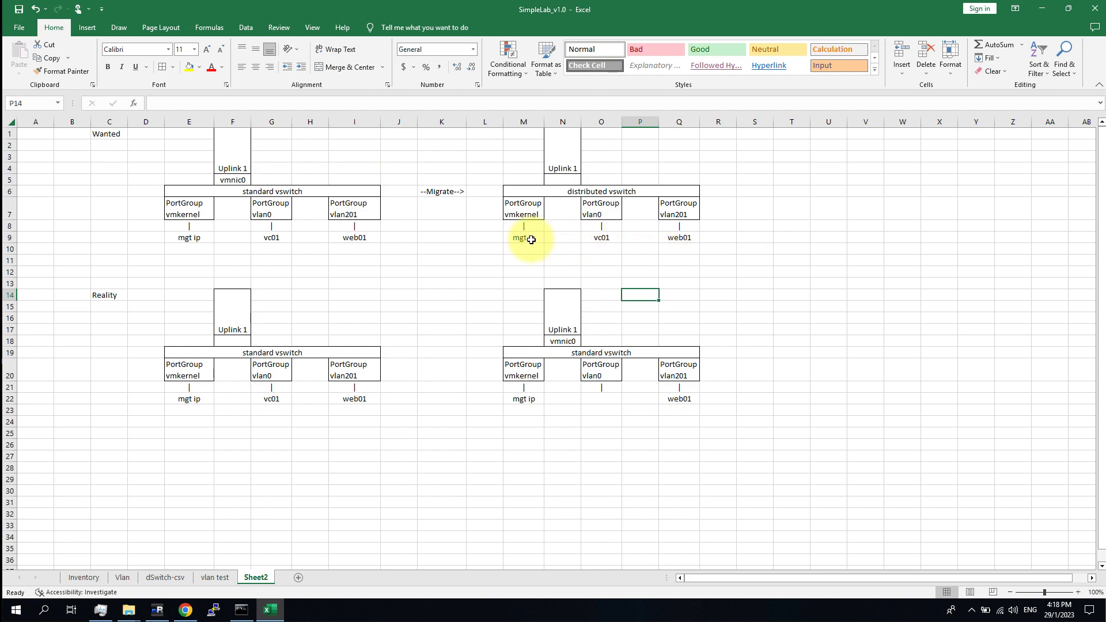
click(630, 192)
click(830, 260)
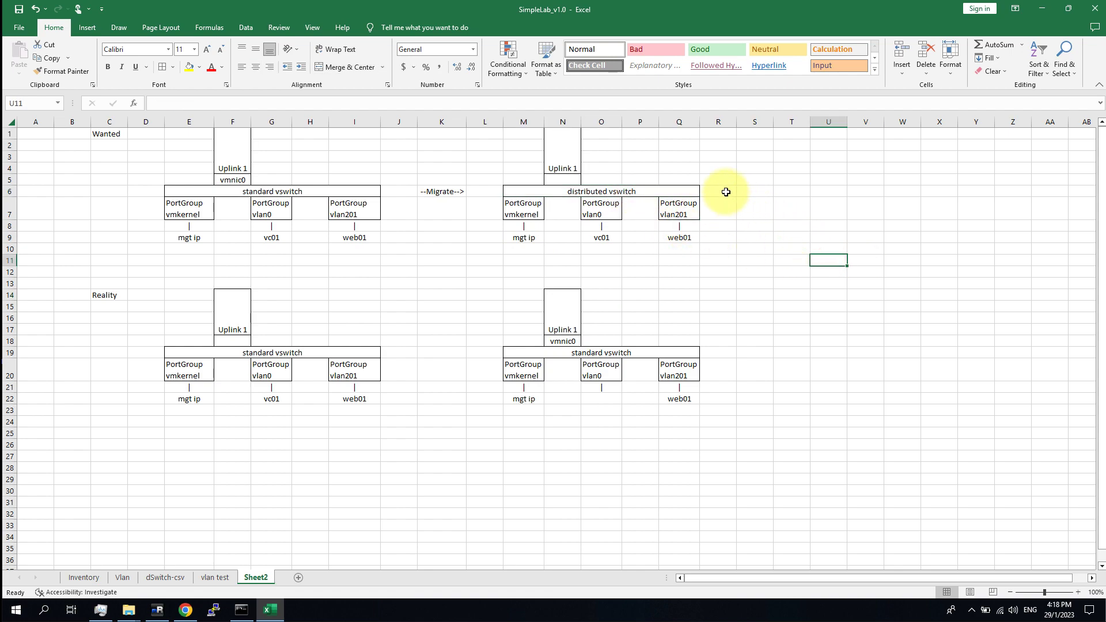
drag(688, 190, 538, 125)
click(749, 283)
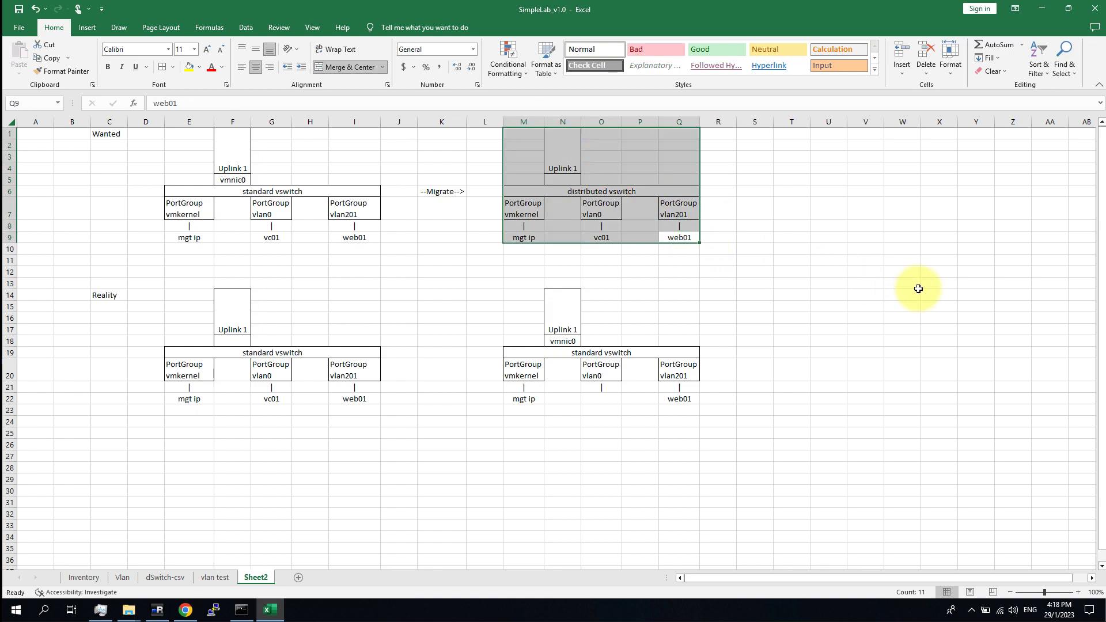
click(795, 284)
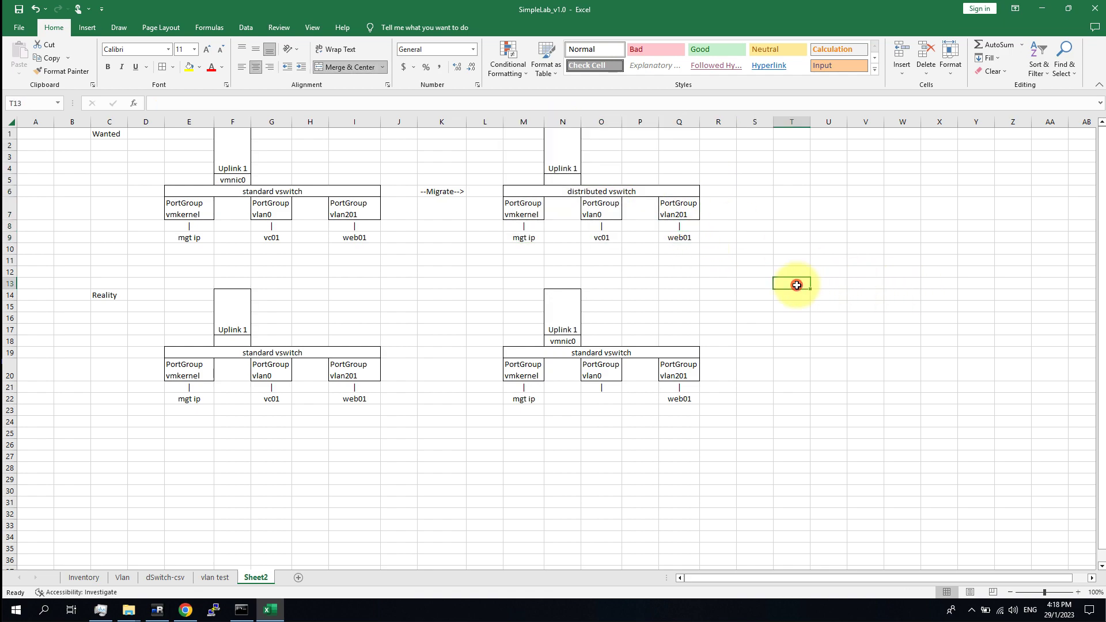
drag(689, 234, 543, 123)
click(948, 337)
Mark out the Reality section and select vmnic0 under the right-hand Uplink 1.
click(234, 309)
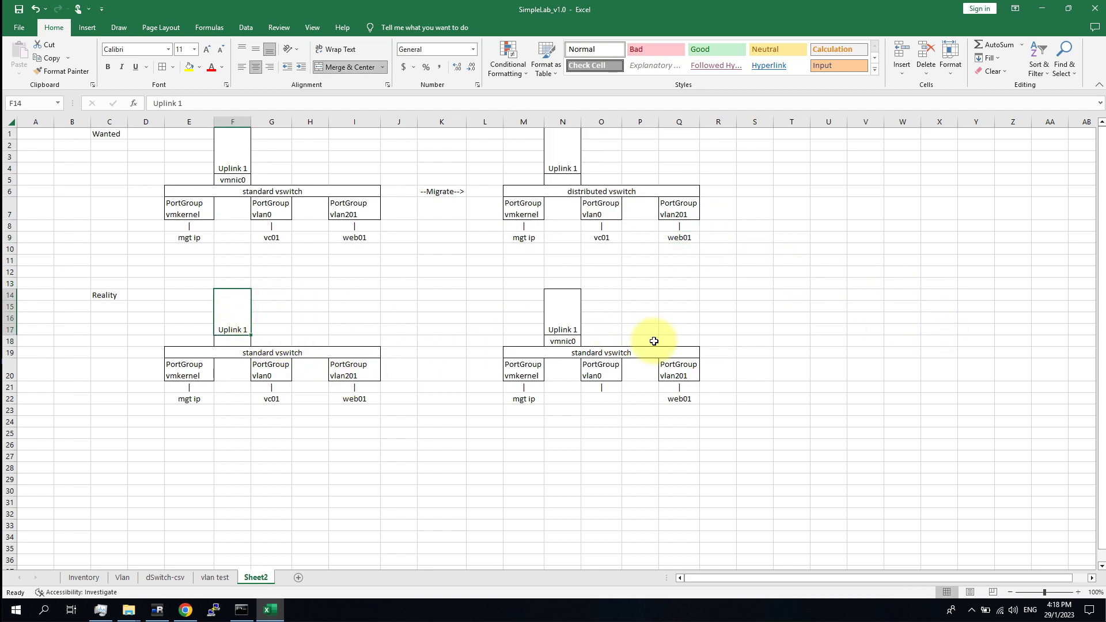
click(562, 467)
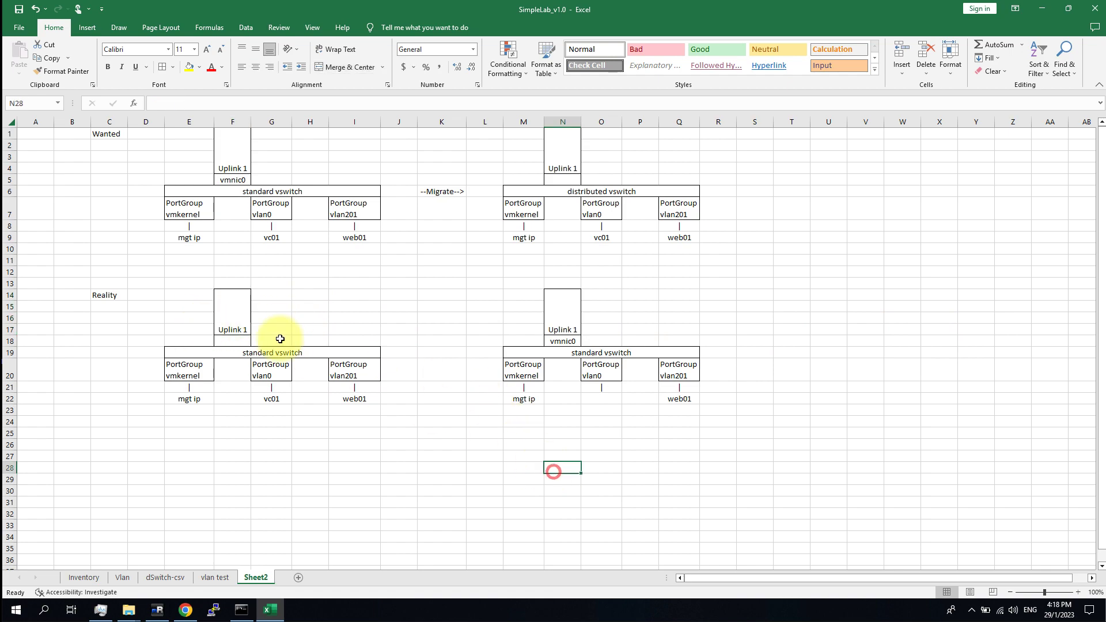
drag(104, 295, 672, 400)
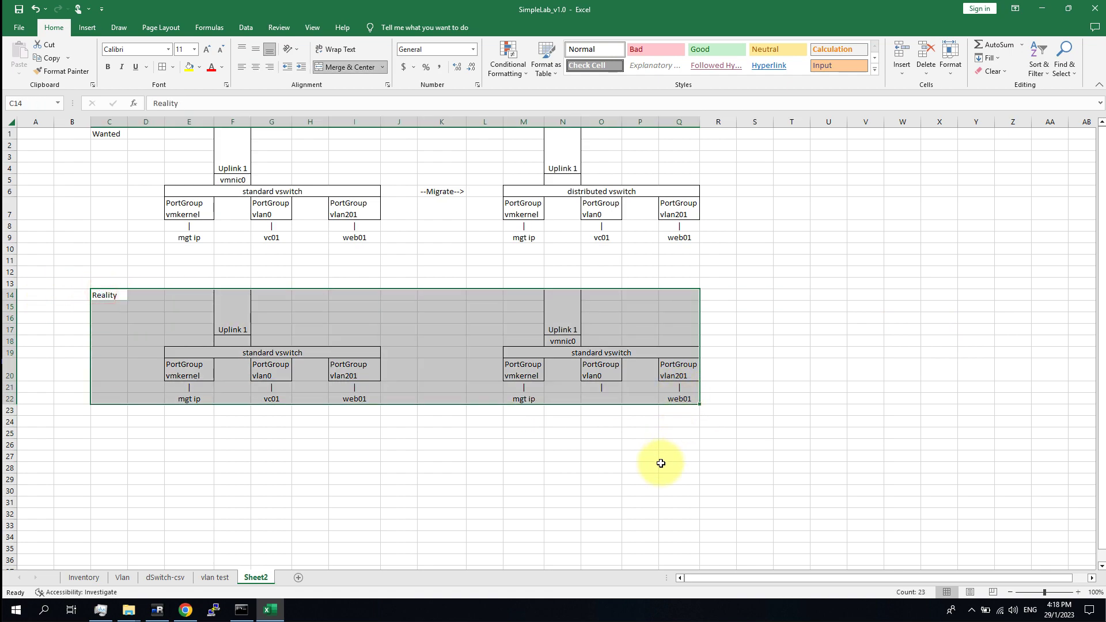
click(607, 456)
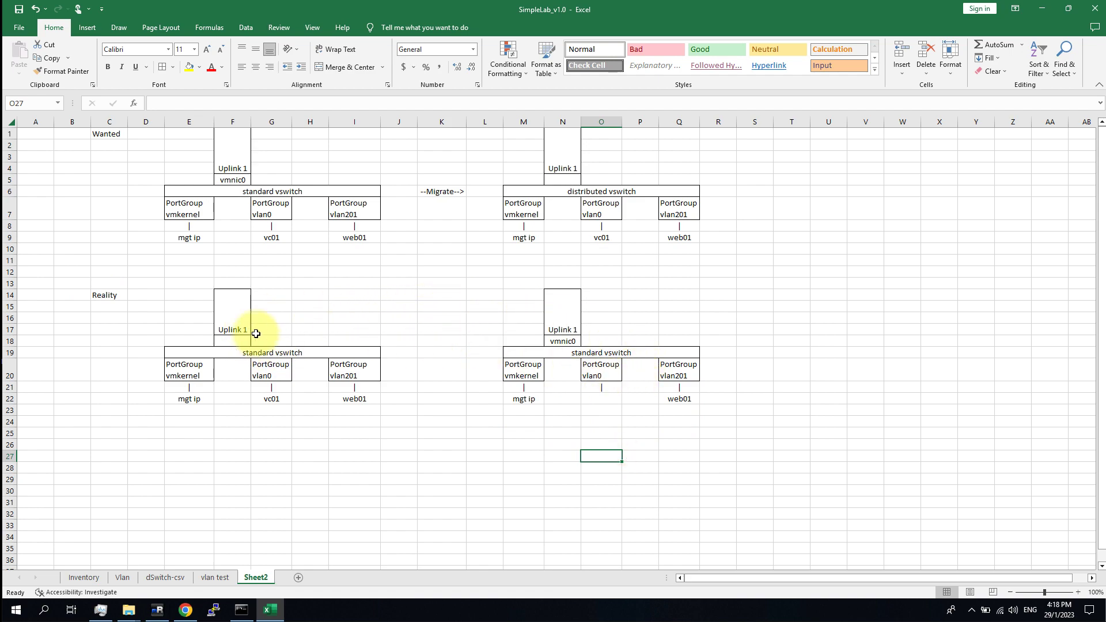
click(575, 342)
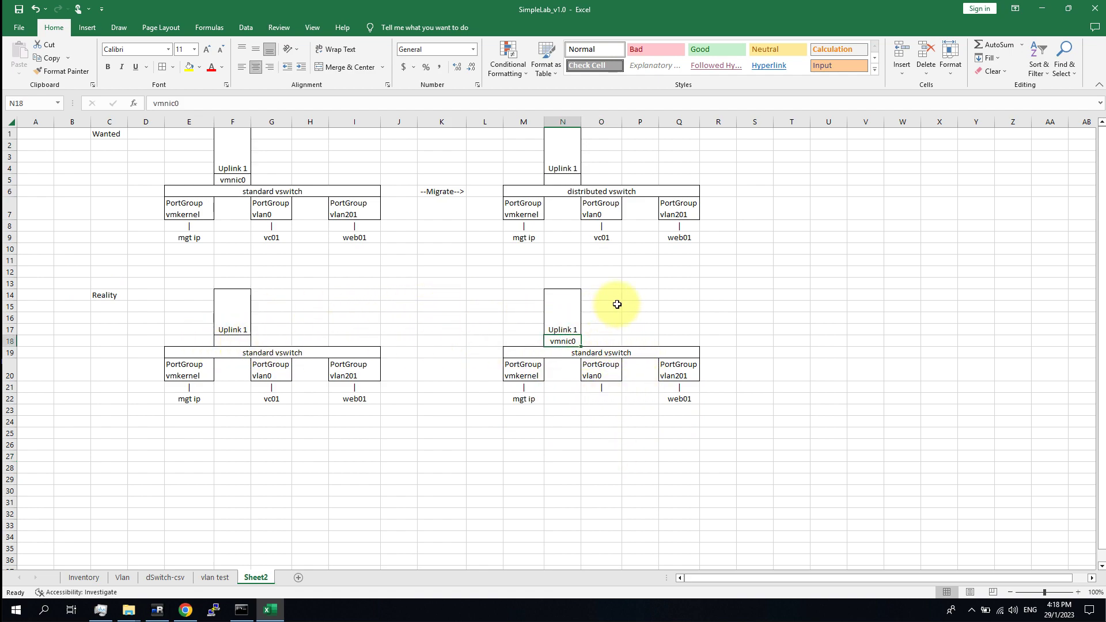
Relabel the right Reality switch as distributed vswitch by pasting the M6 label into M19.
double_click(605, 353)
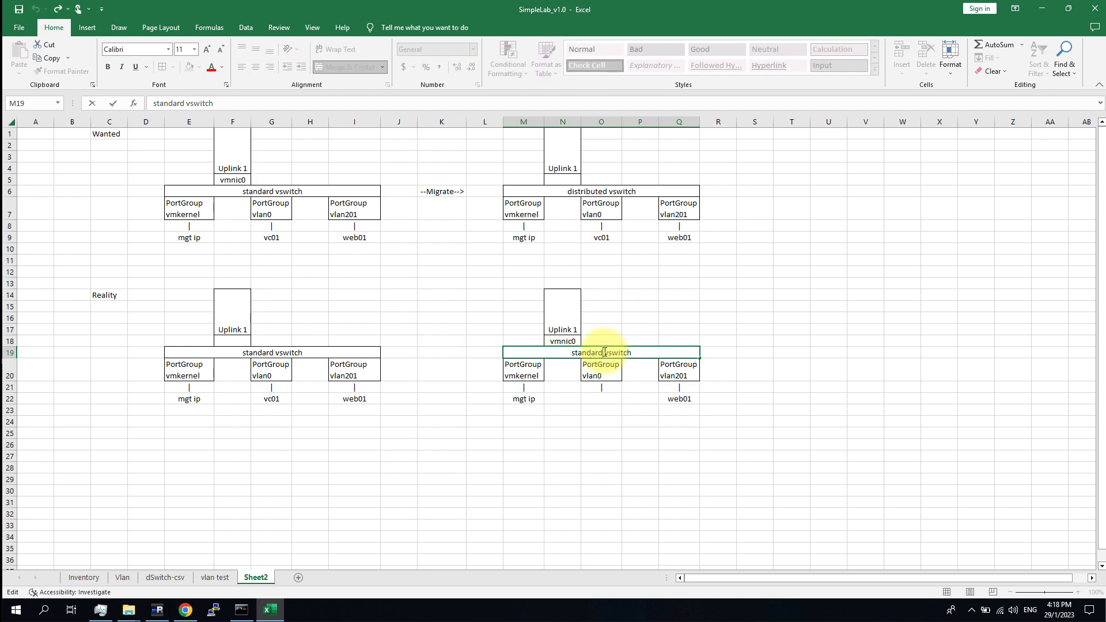
drag(603, 352, 544, 346)
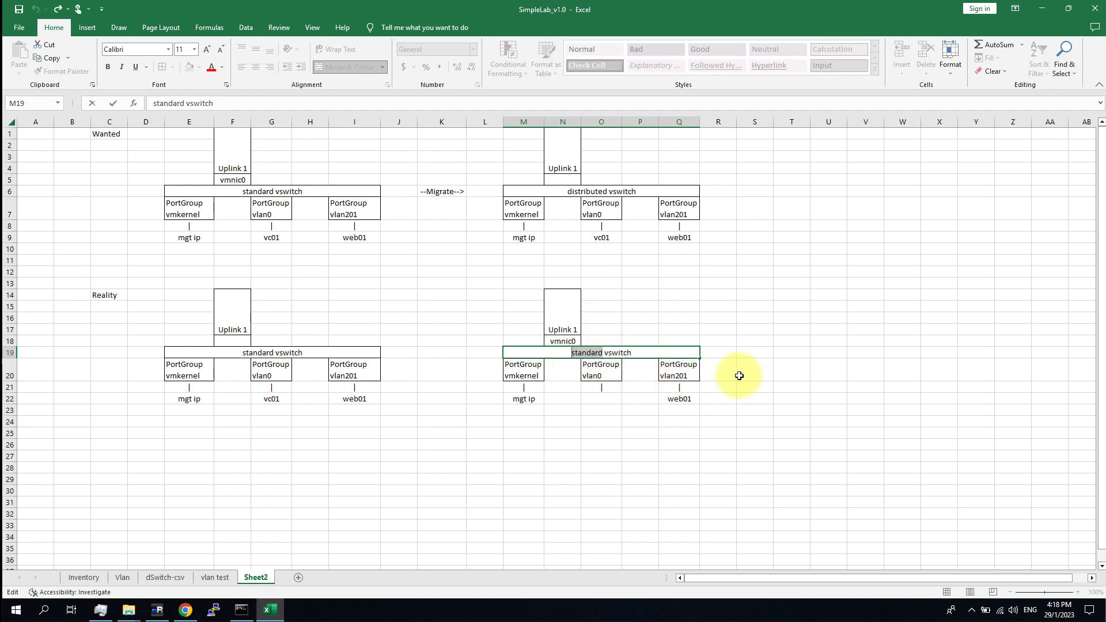
text(d)
click(727, 295)
click(590, 189)
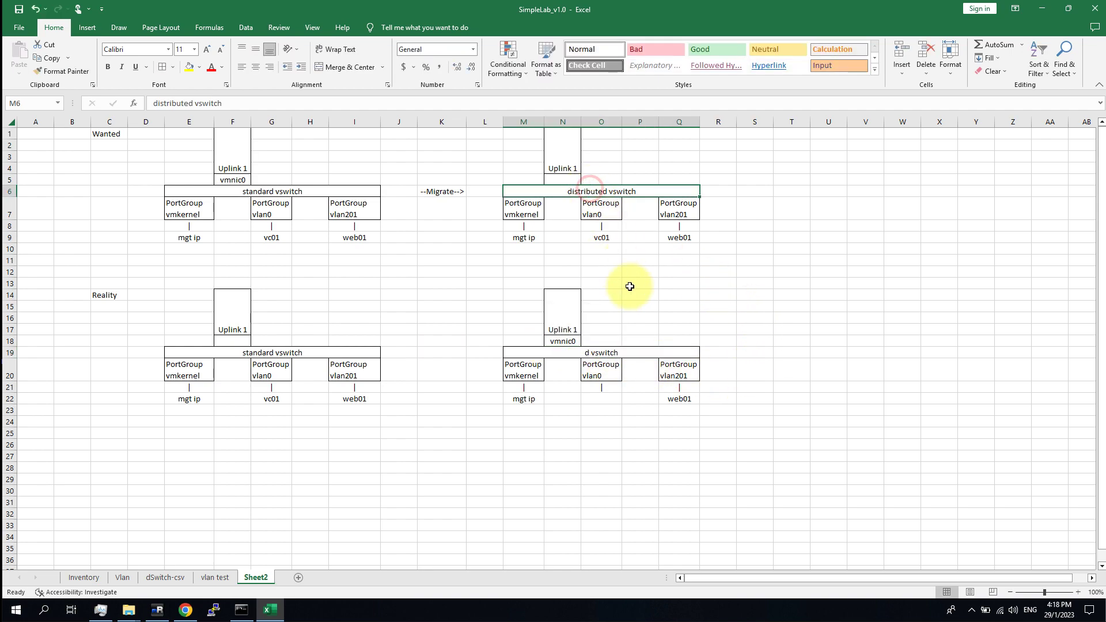
key(ctrl+c)
click(617, 353)
key(ctrl+v)
click(800, 325)
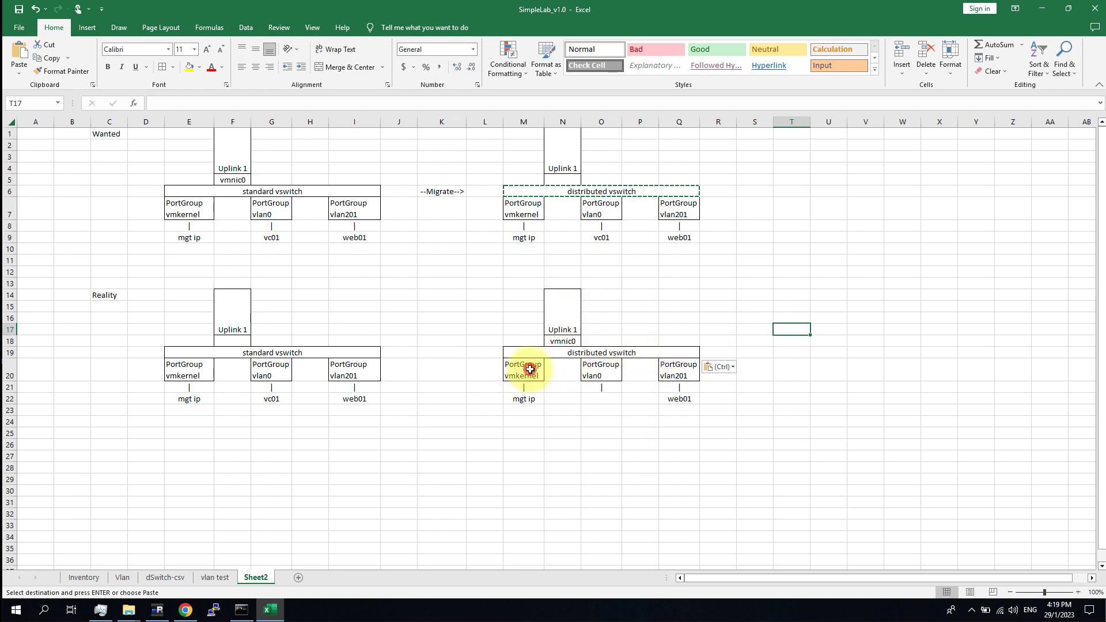
Delete mgt ip (E22) from under the left standard vswitch's vmkernel group.
drag(530, 369, 524, 389)
click(202, 401)
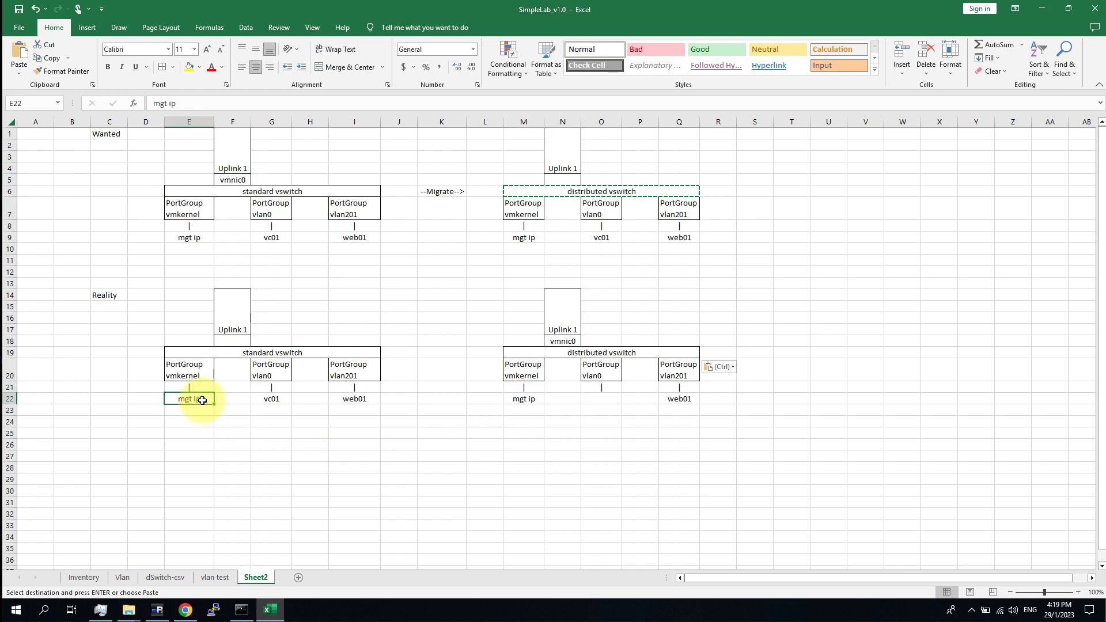
key(Delete)
click(640, 468)
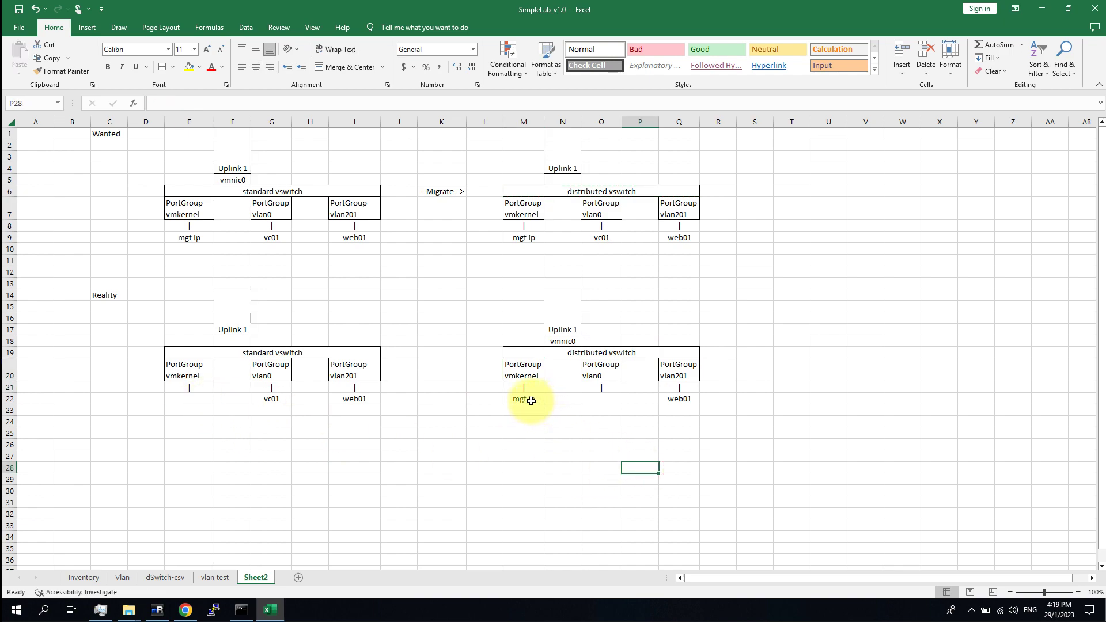
drag(531, 401, 527, 371)
click(655, 433)
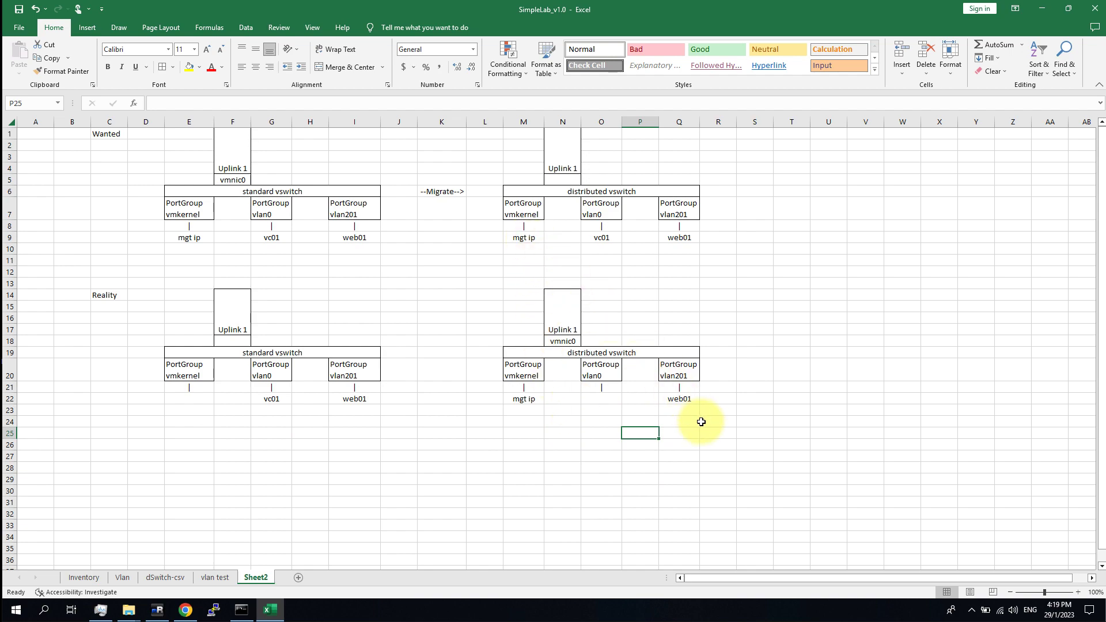
Check vc01 under the left vlan0, the empty right vlan0 slot and the left uplink slot.
click(763, 466)
click(276, 397)
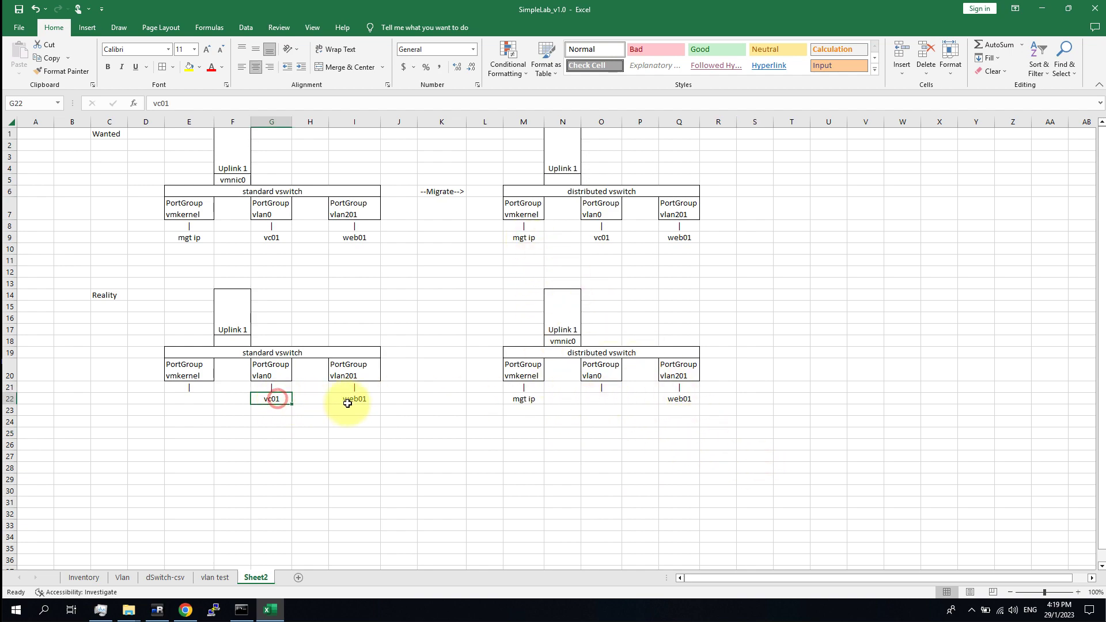
click(598, 399)
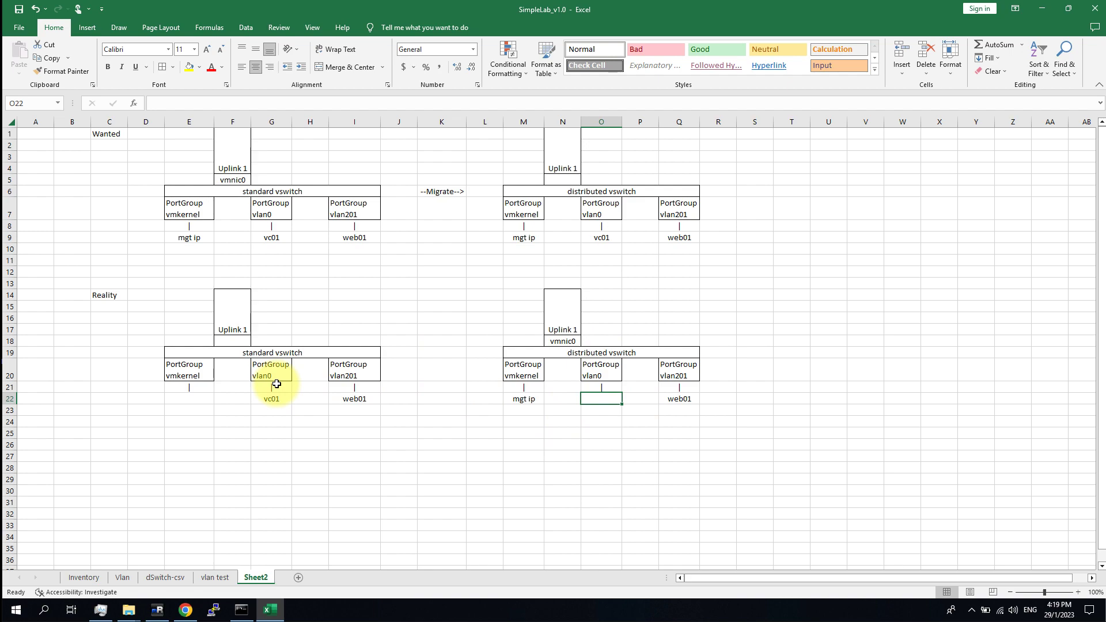
click(596, 479)
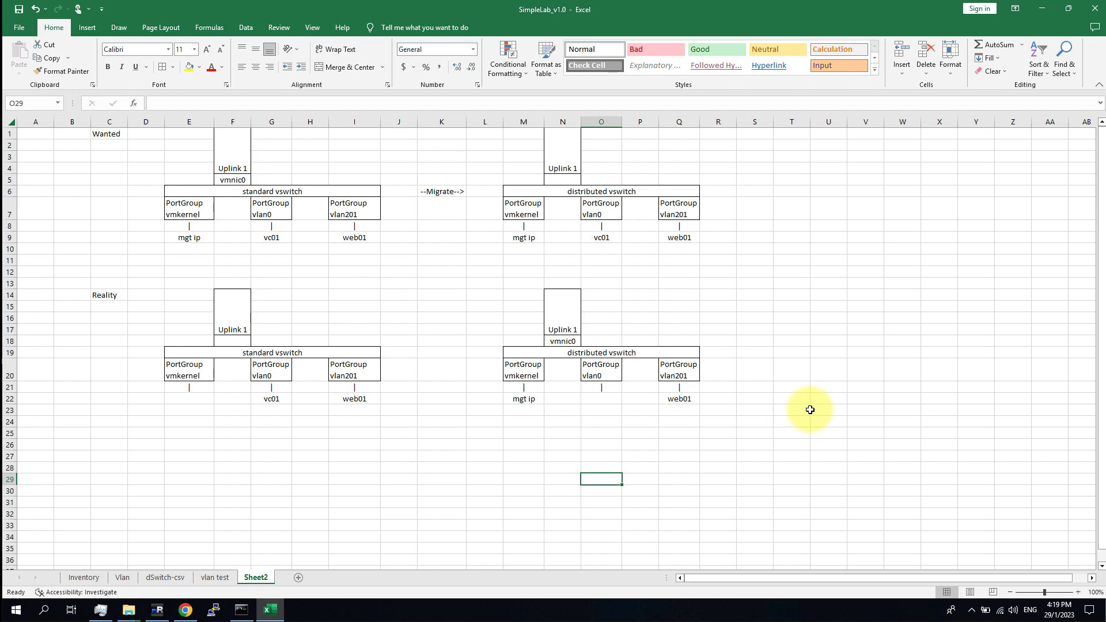
click(792, 437)
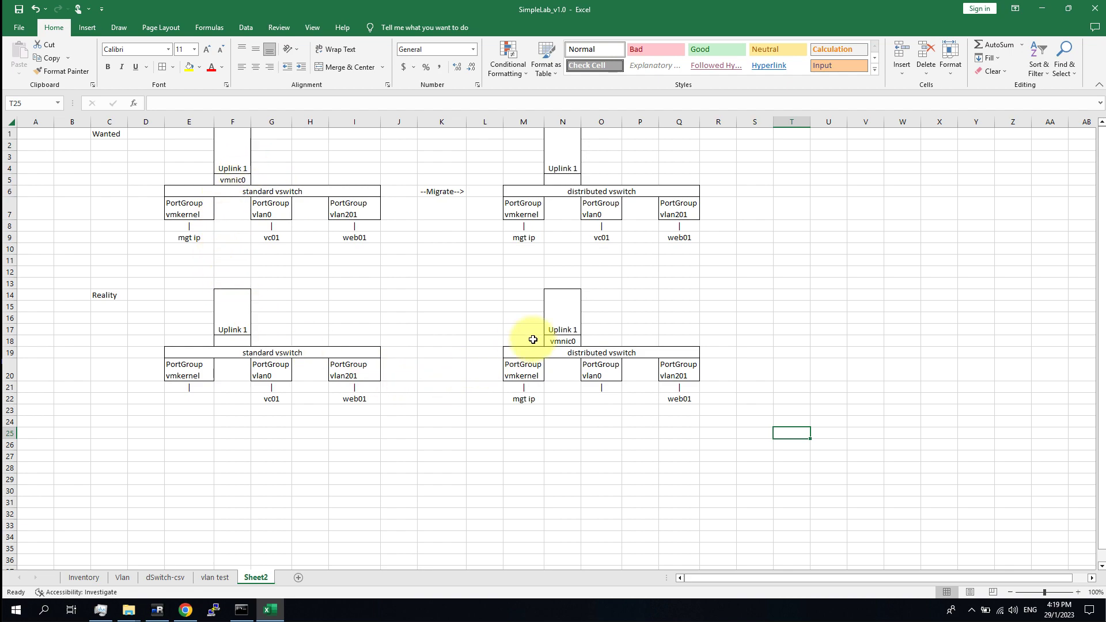
click(634, 328)
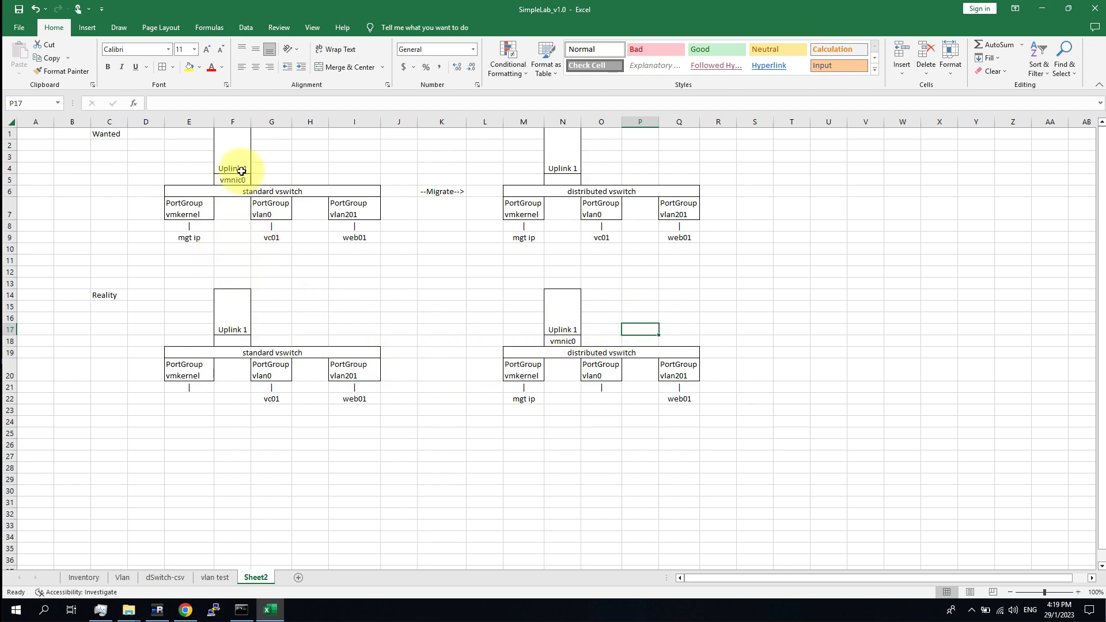
click(237, 340)
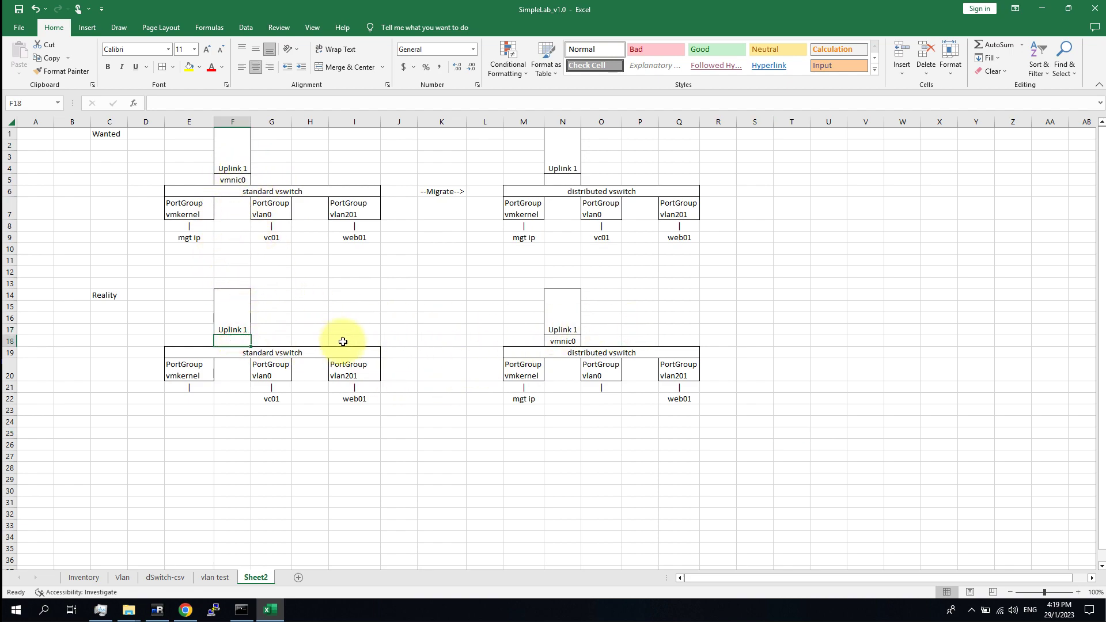
Copy the Wanted Uplink 1 block to column H and change its adapter to vmnic1.
drag(241, 154, 232, 180)
key(ctrl+c)
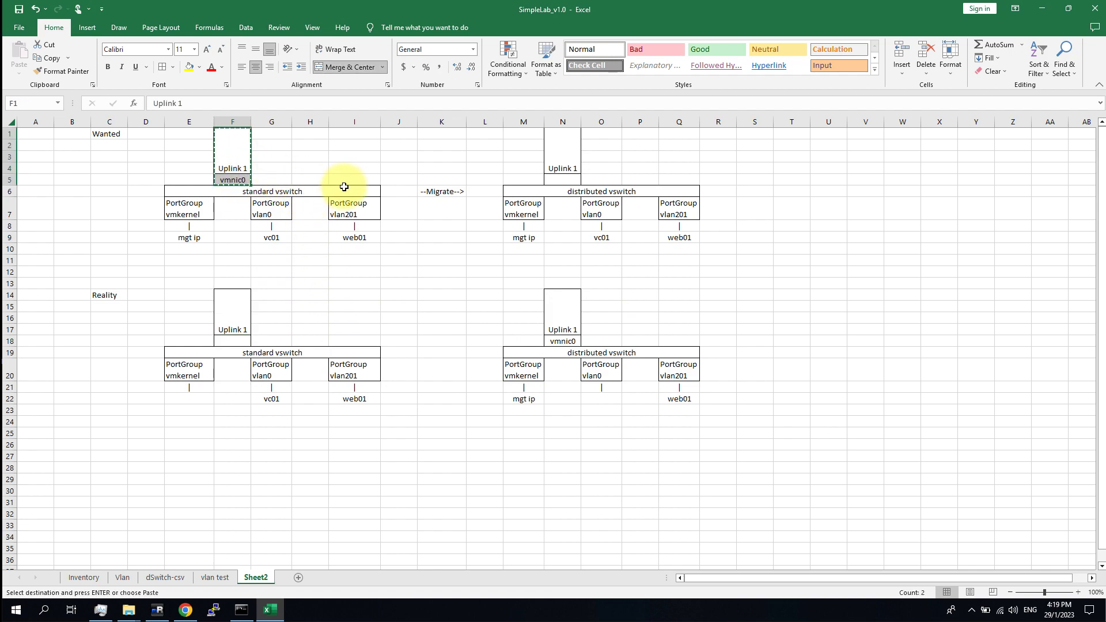
click(309, 135)
key(ctrl+v)
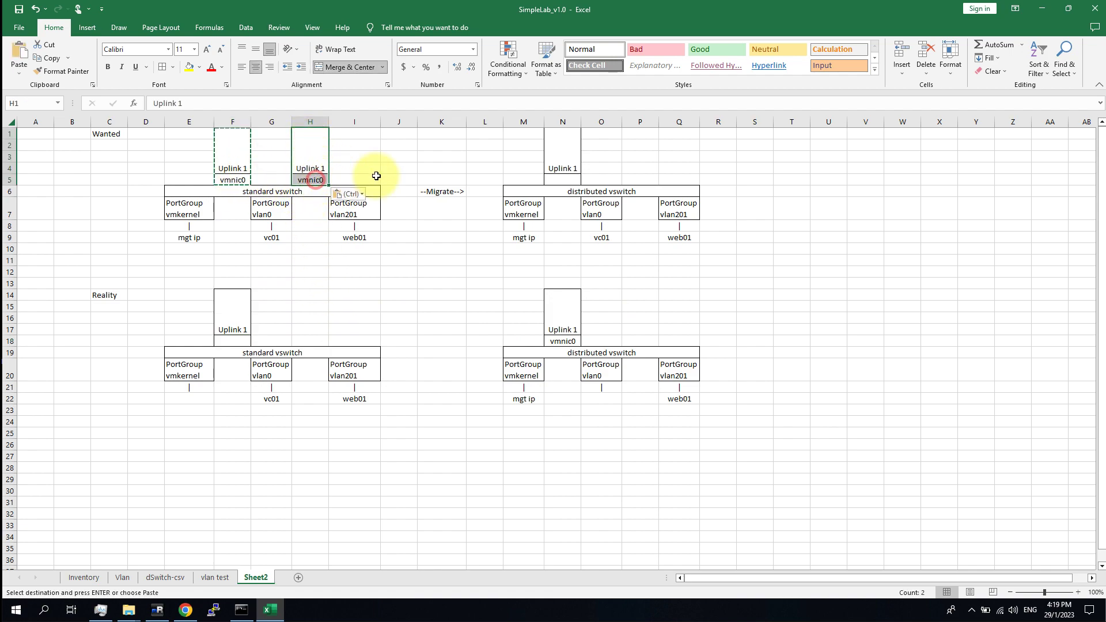
key(Down)
text(vm)
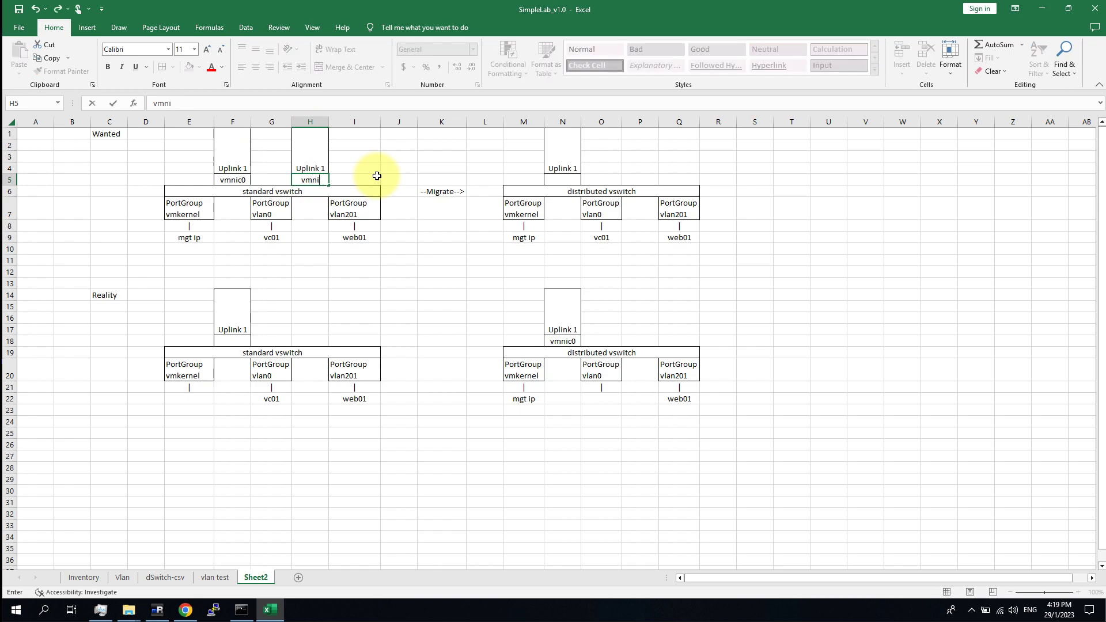
text(nic1)
click(441, 329)
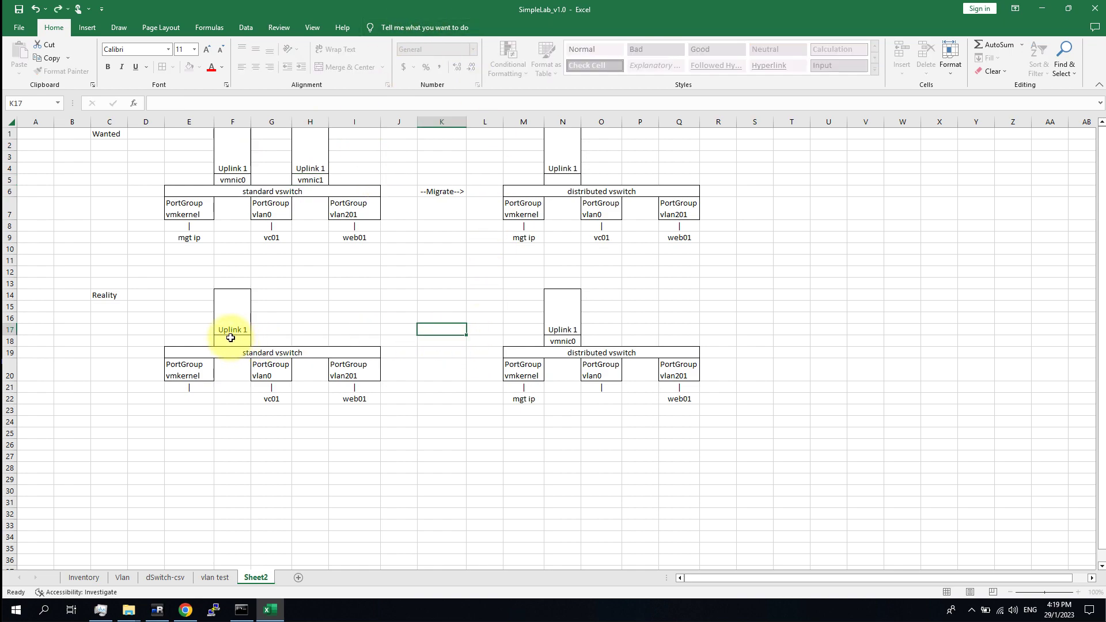
click(323, 298)
Set the left Reality standard vswitch's uplink adapter in F18 to vmnic1.
click(235, 338)
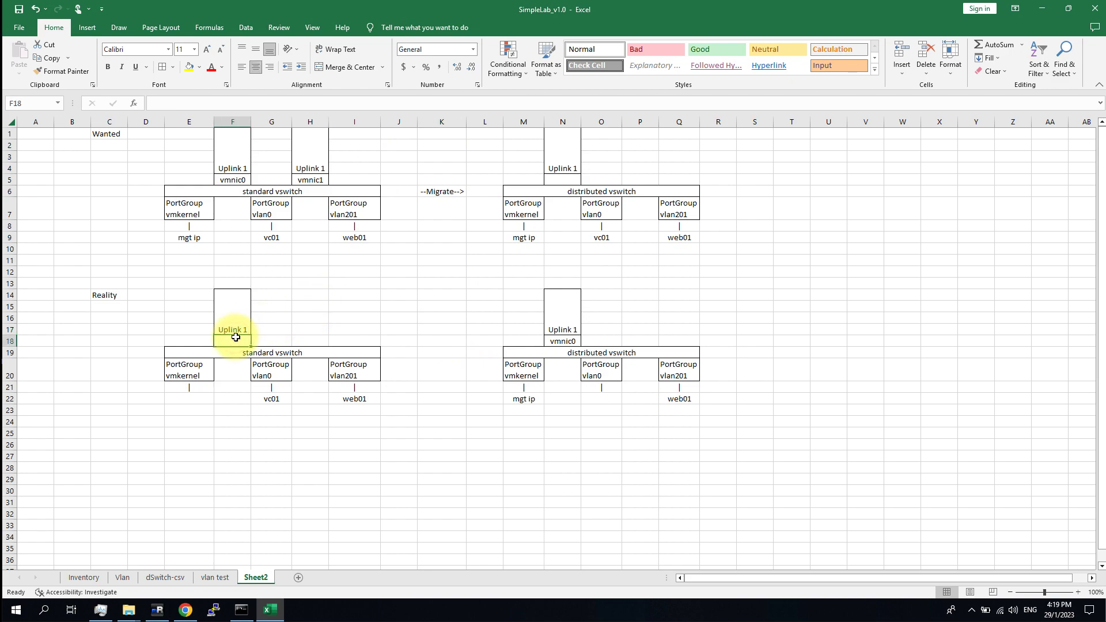
text(vmni)
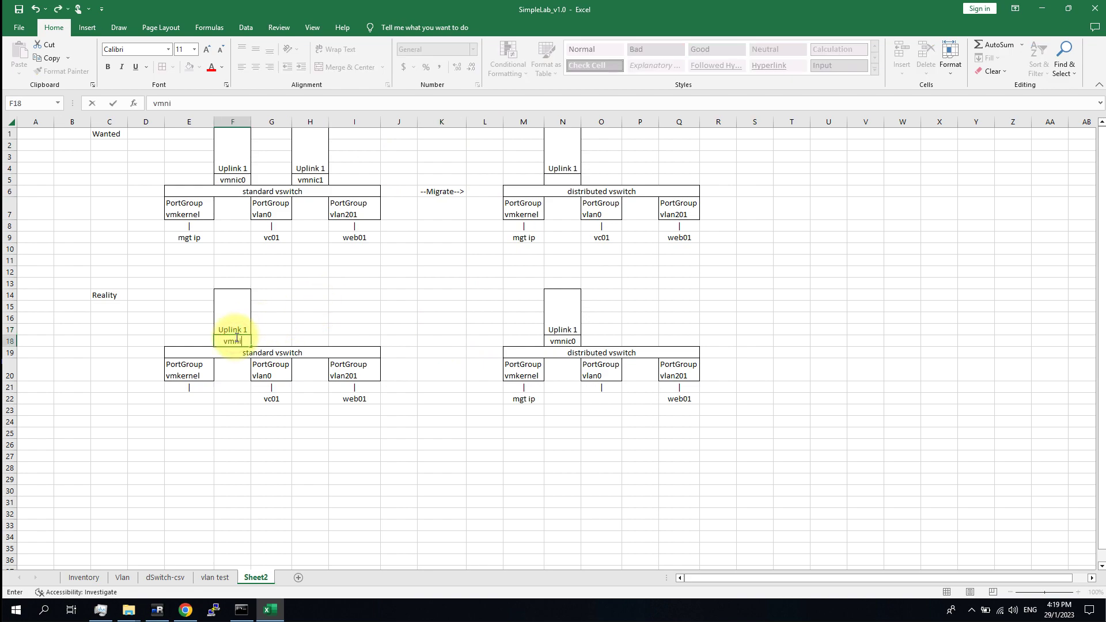
text(c0)
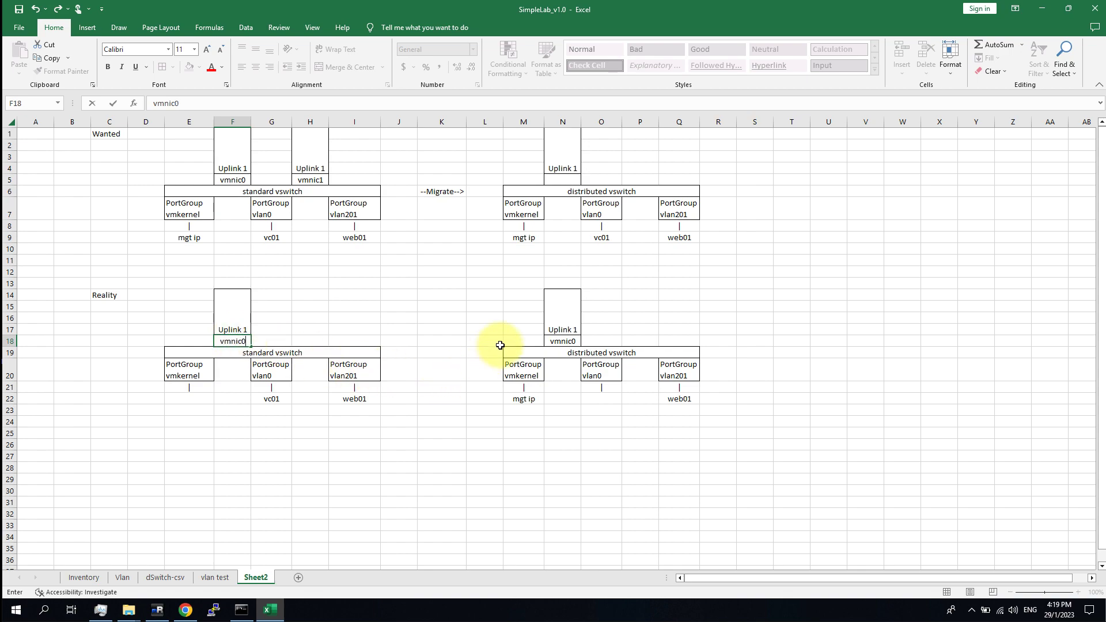
click(572, 341)
double_click(577, 342)
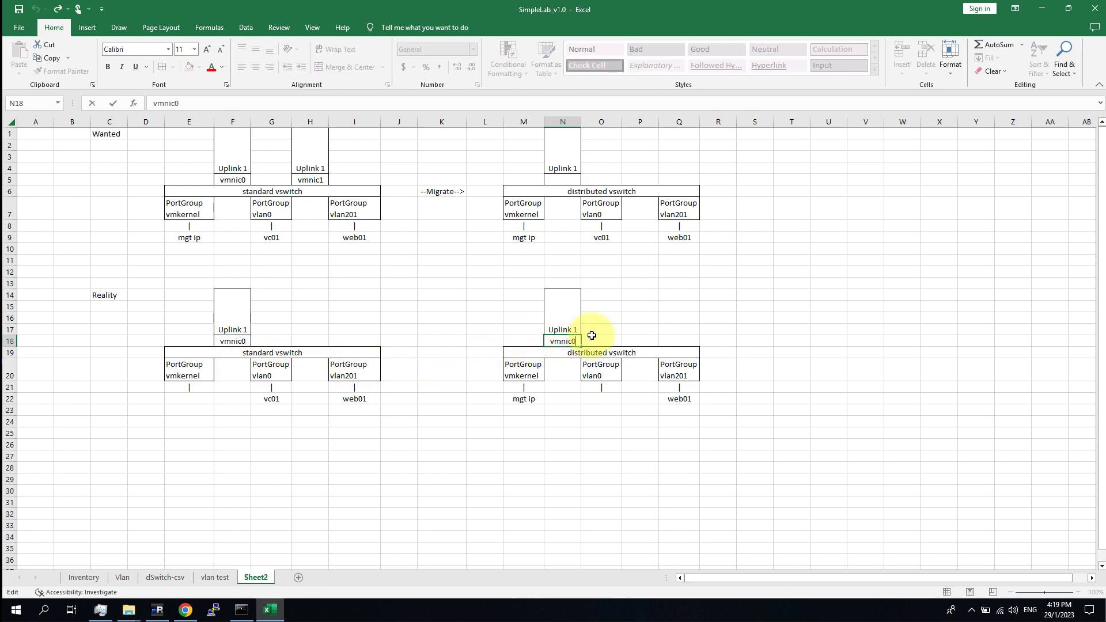
click(265, 329)
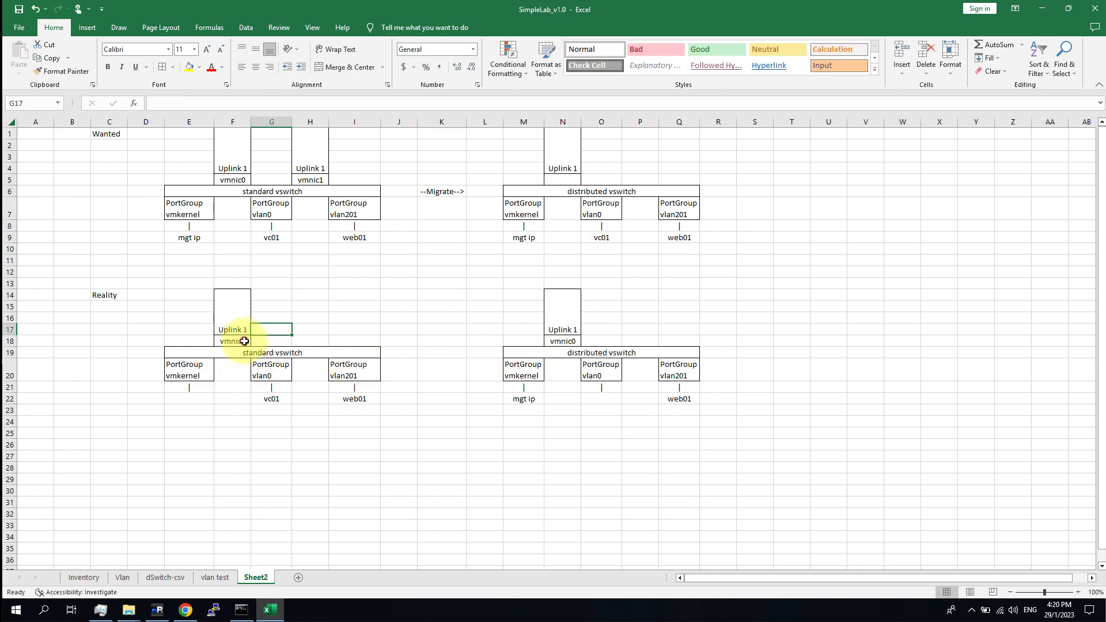
double_click(245, 342)
text(1)
key(Return)
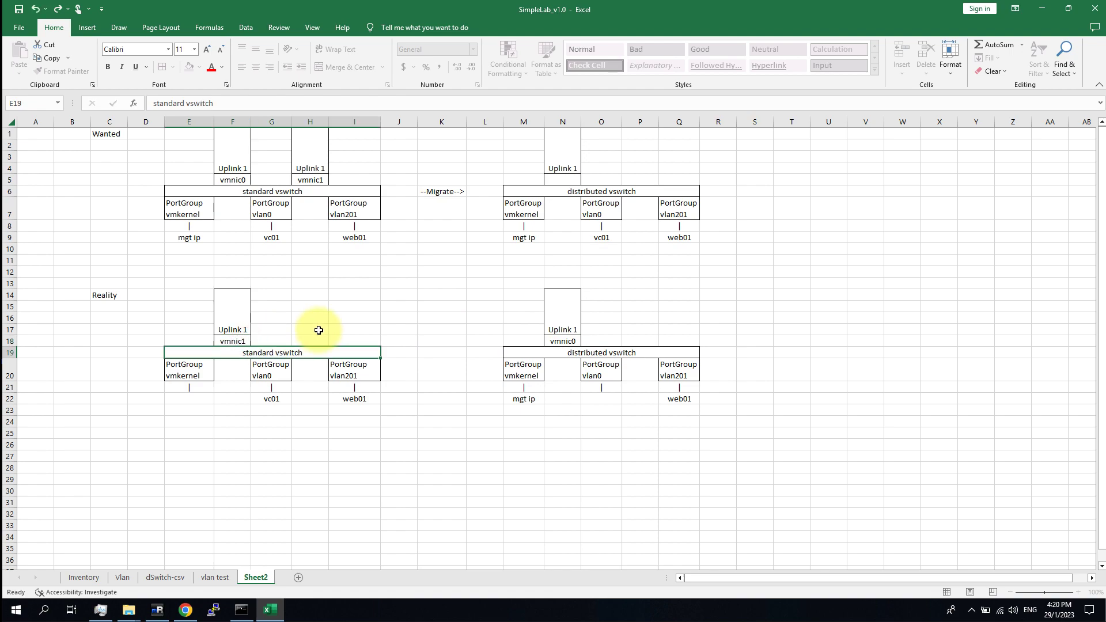
click(420, 454)
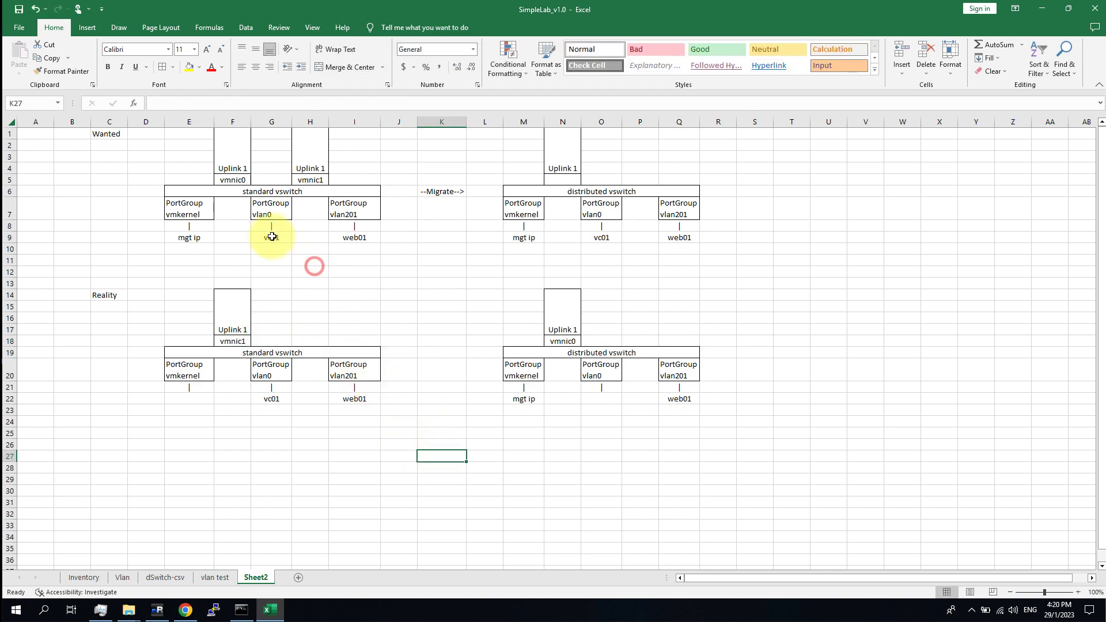
Rename the second Wanted uplink label in H1 to Uplink 2.
click(231, 179)
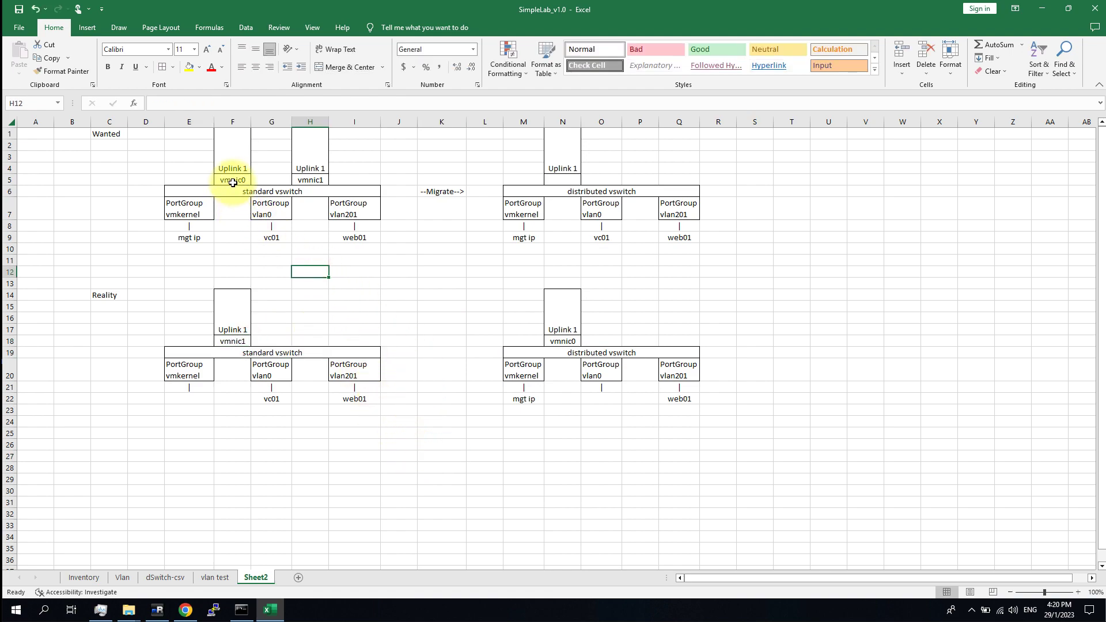
double_click(321, 169)
key(BackSpace)
text(2)
click(408, 306)
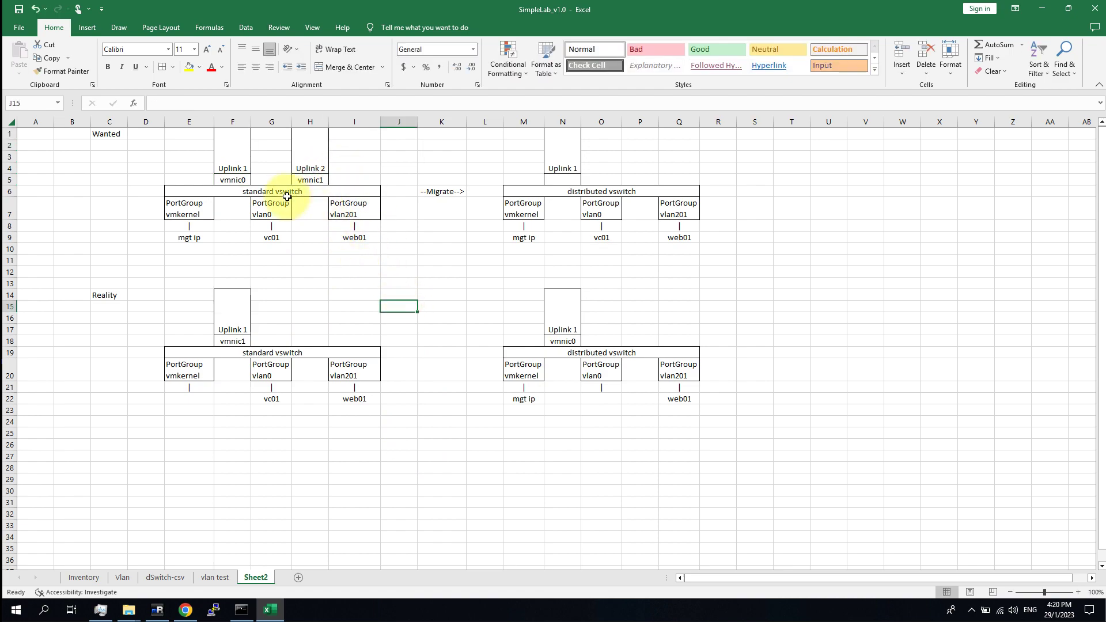
click(236, 178)
click(450, 294)
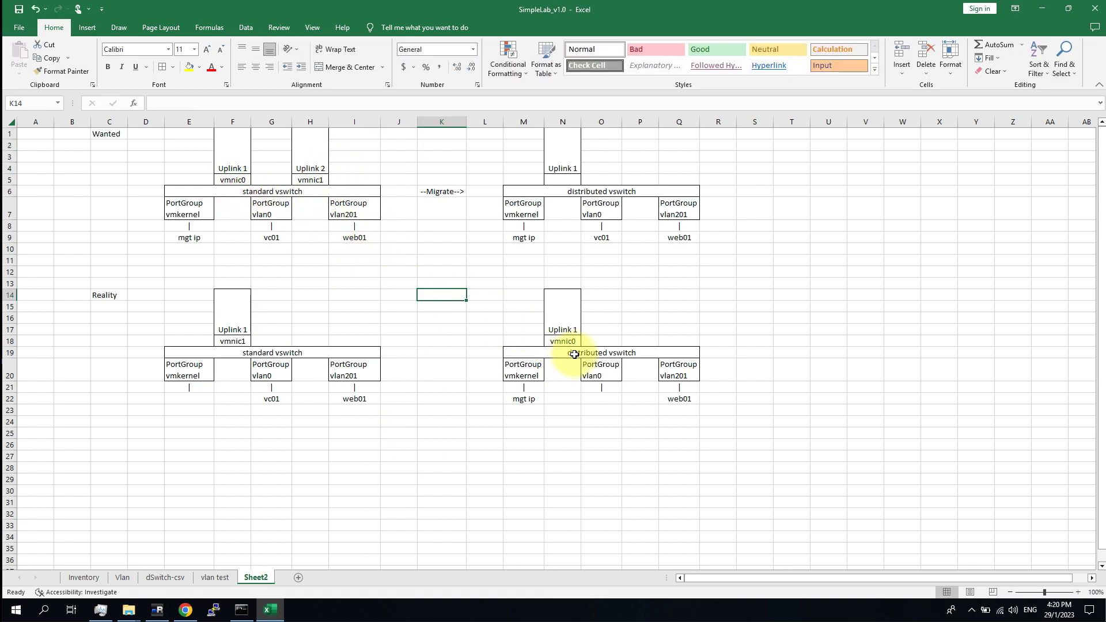
Review the Reality vmnic1 uplink and vmkernel cells, then return to the vSphere Client in Chrome.
click(231, 342)
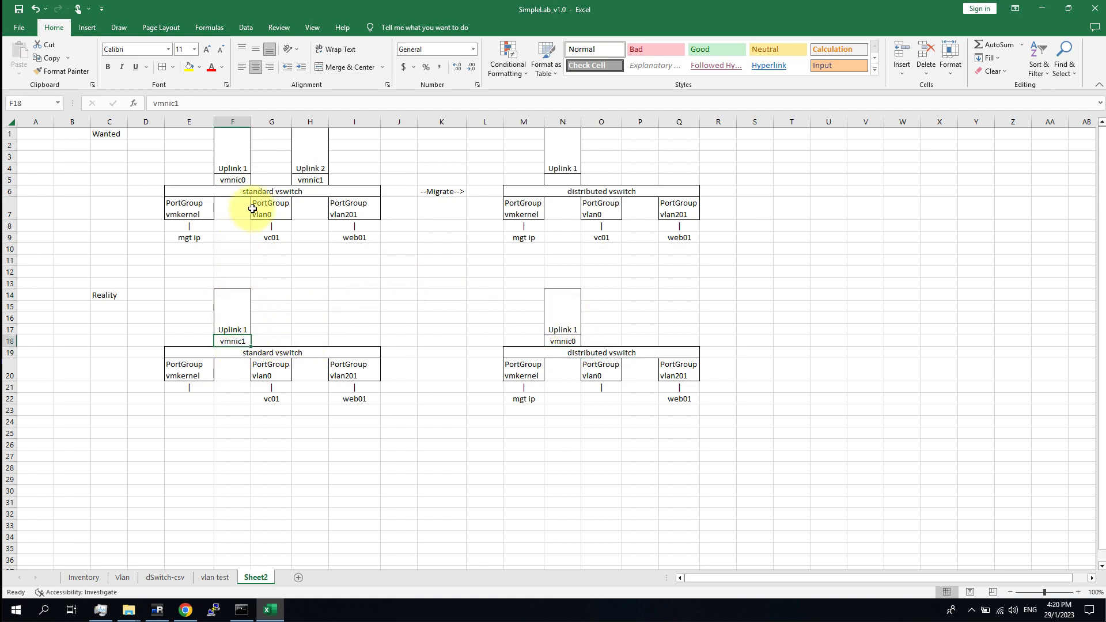
click(638, 453)
drag(524, 410, 531, 370)
click(541, 422)
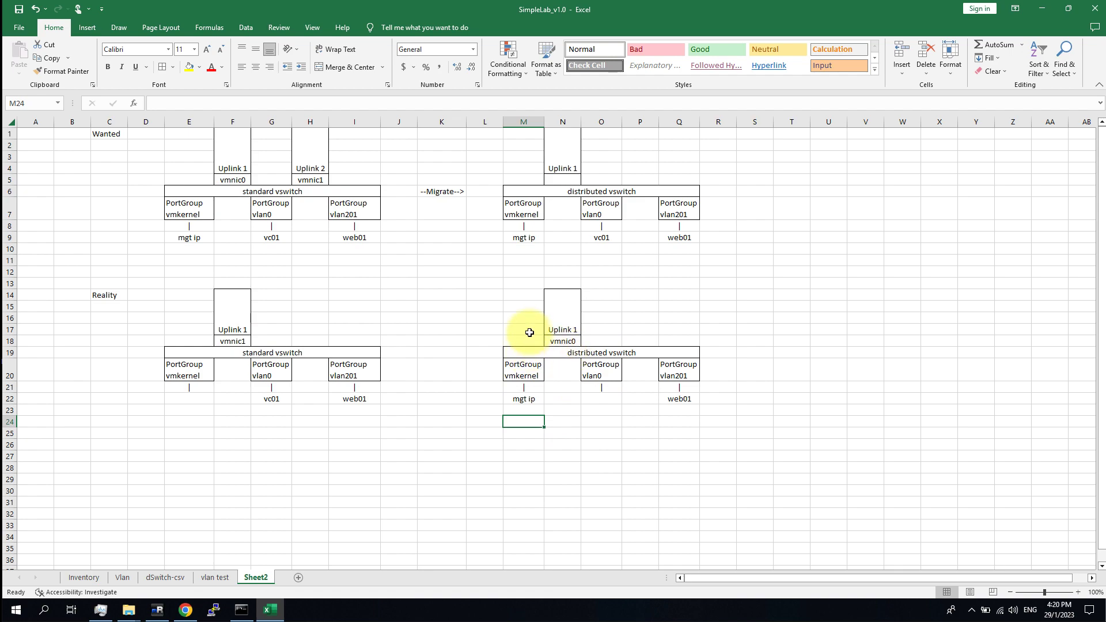
drag(532, 295, 285, 294)
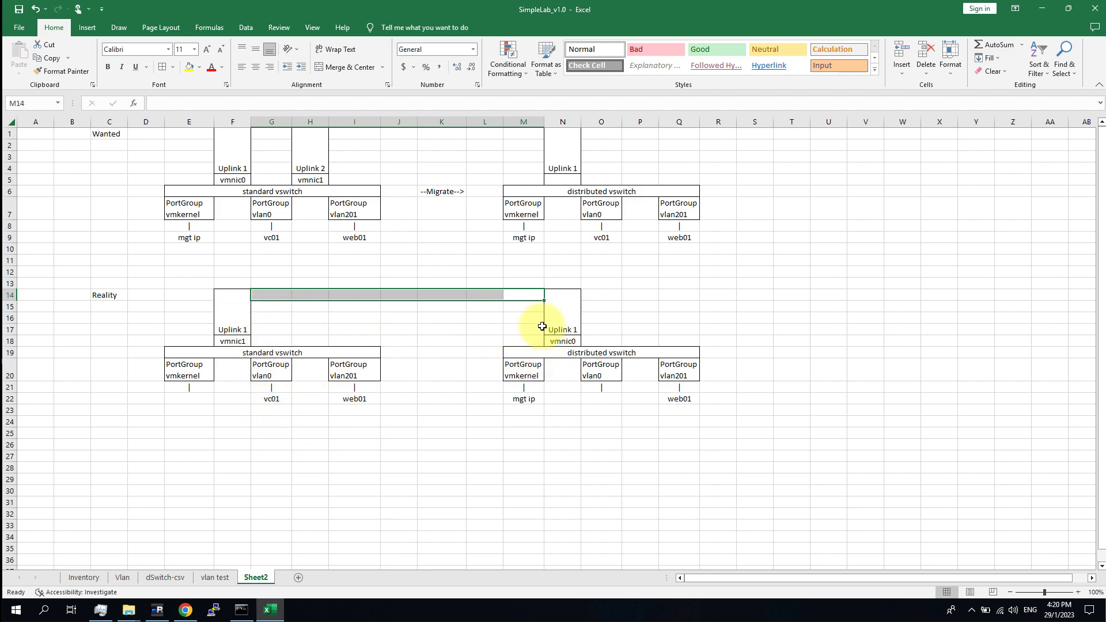
click(455, 419)
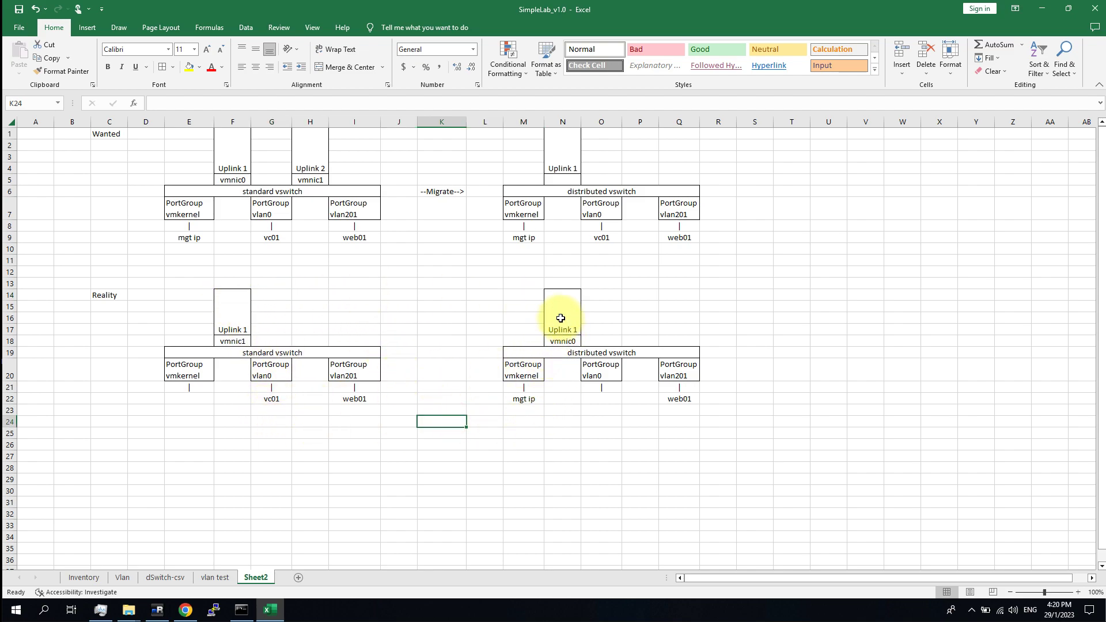
click(478, 468)
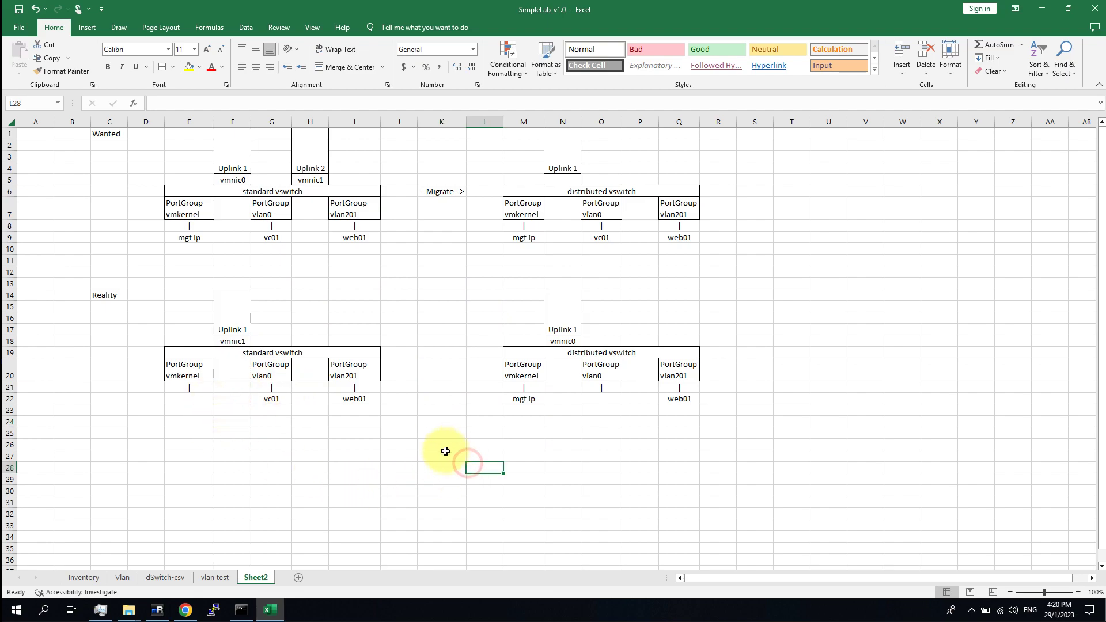
click(185, 610)
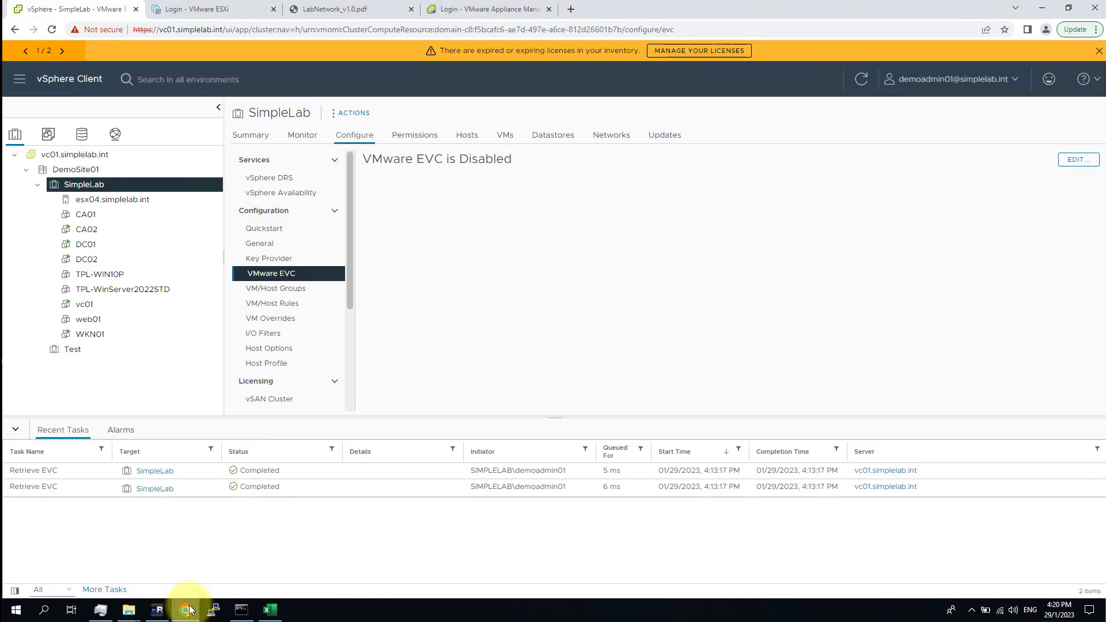
Open esx04.simplelab.int's Configure > Networking > Virtual switches page showing vSwitch0 on vmnic0.
click(112, 133)
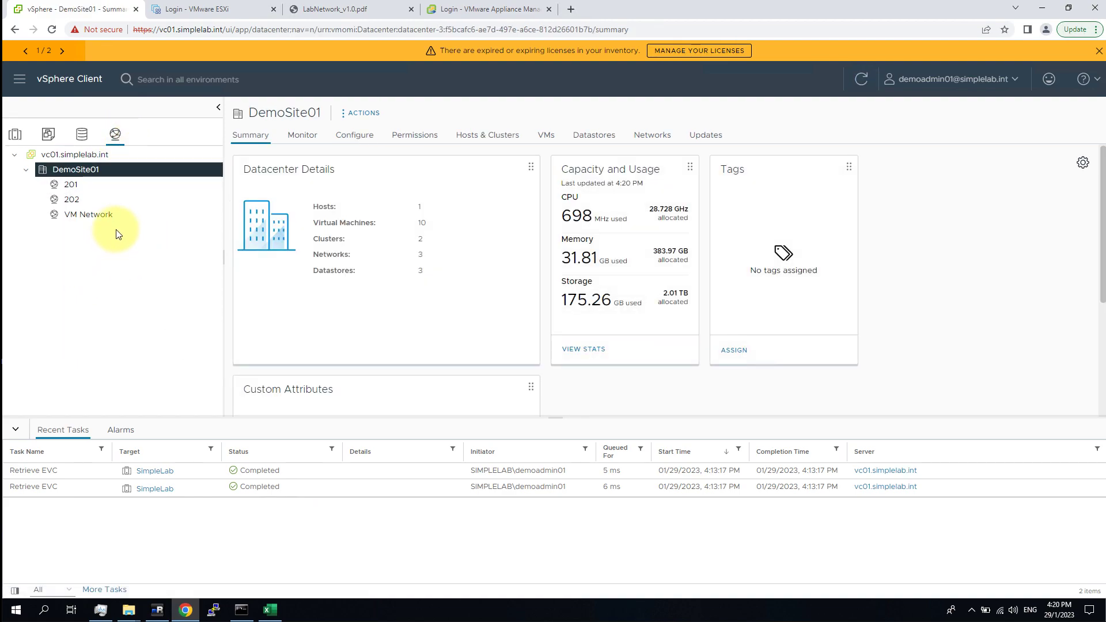
click(15, 133)
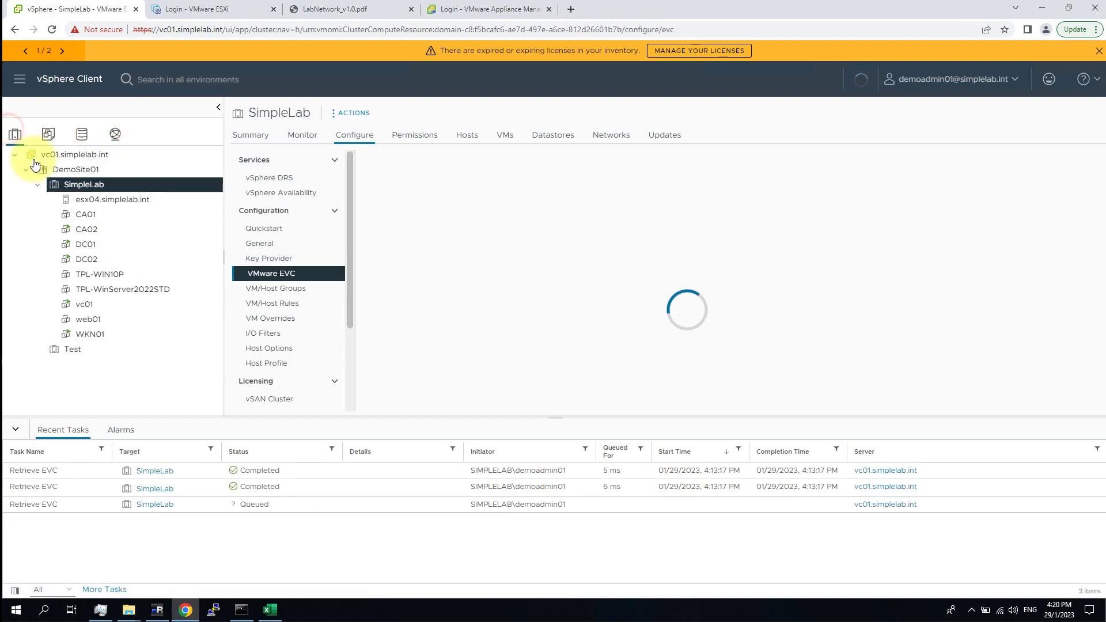
click(114, 201)
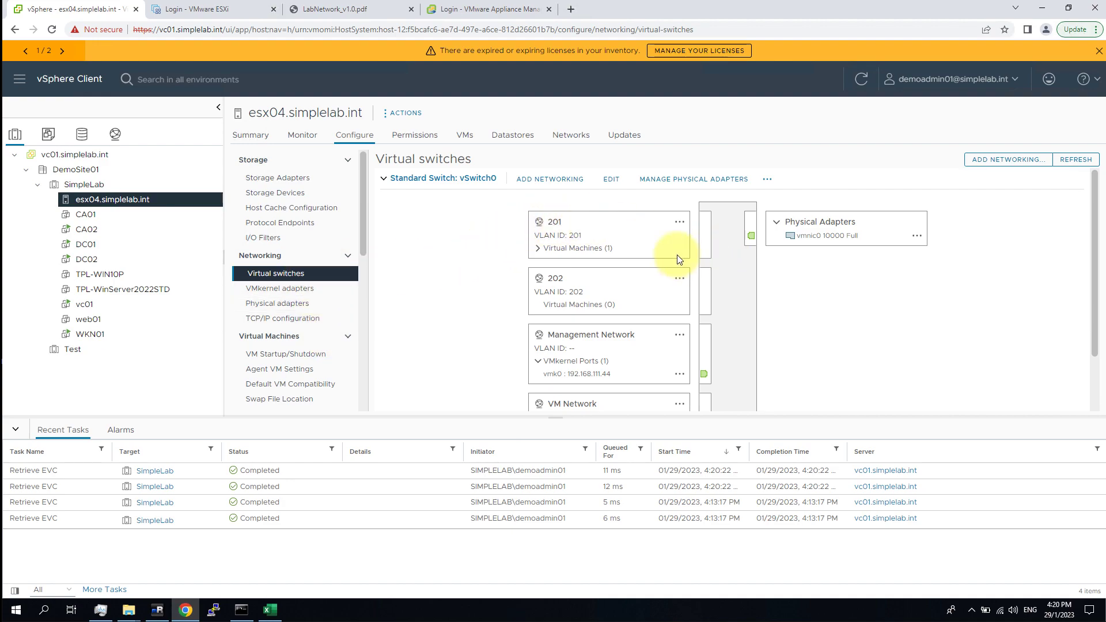
scroll(905, 216, down, 1)
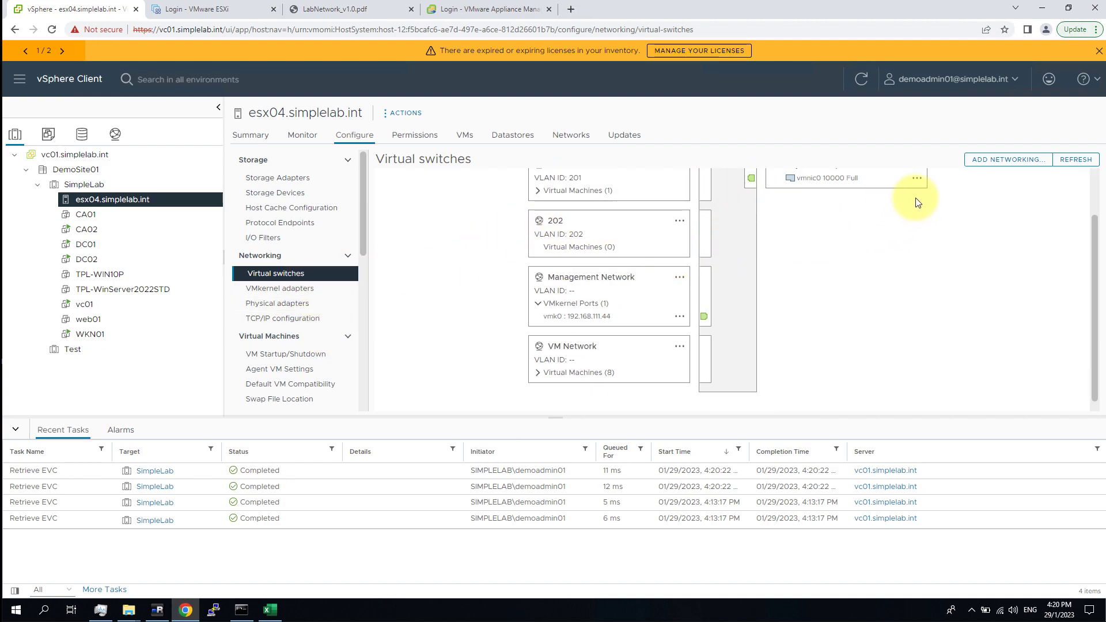
scroll(922, 231, up, 1)
click(916, 236)
click(993, 240)
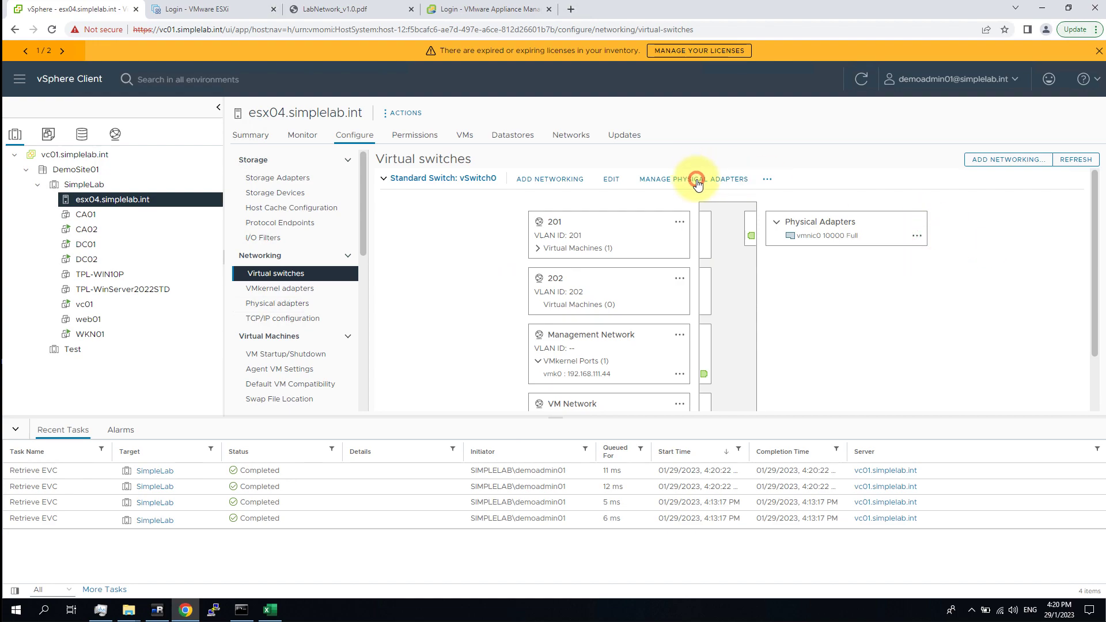
Try moving vmnic1 into vSwitch0's active adapters under Manage Physical Adapters, then cancel.
click(698, 181)
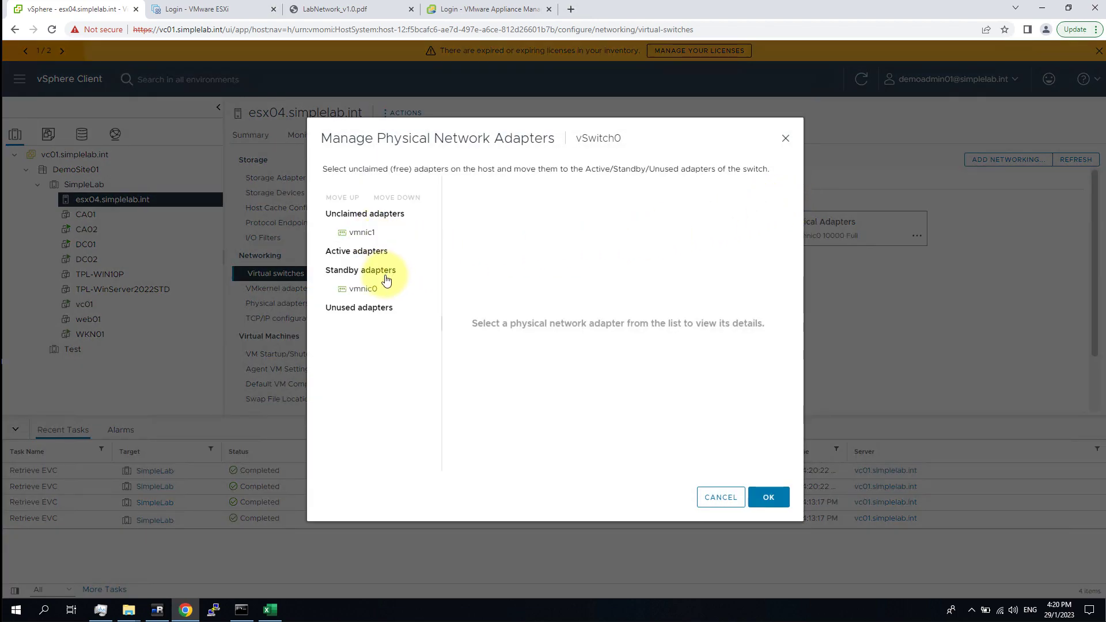
click(372, 296)
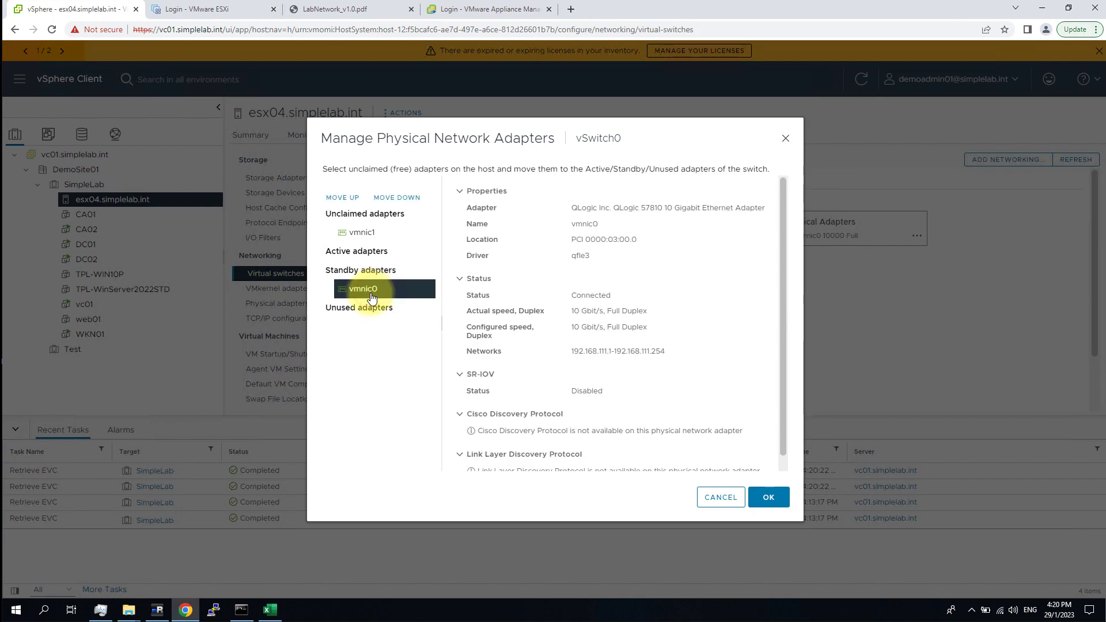
ctrl+click(372, 229)
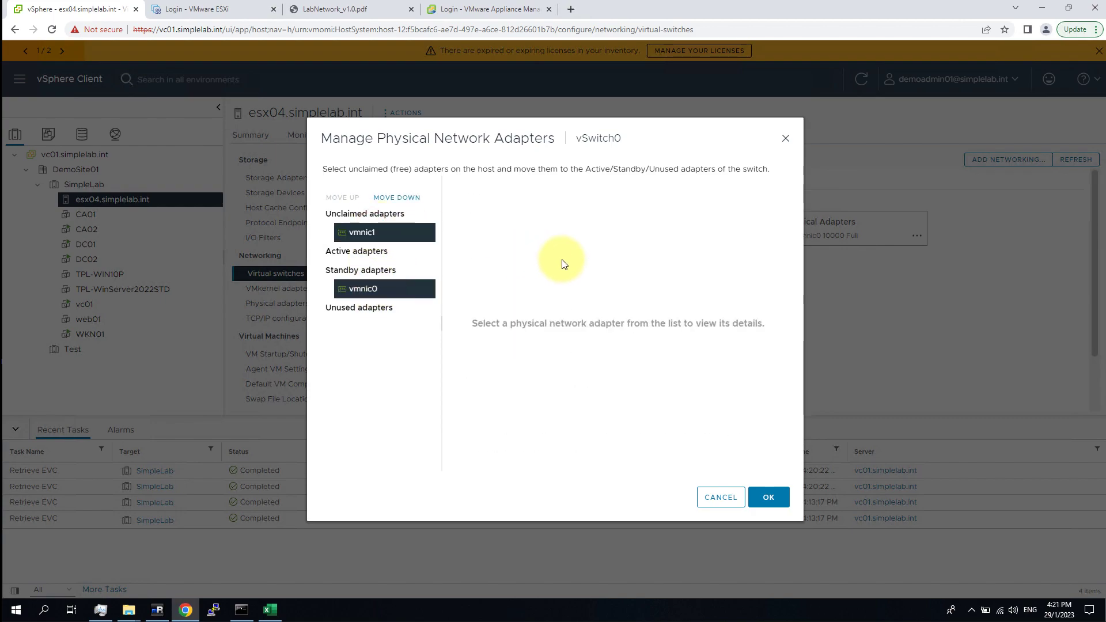
click(411, 194)
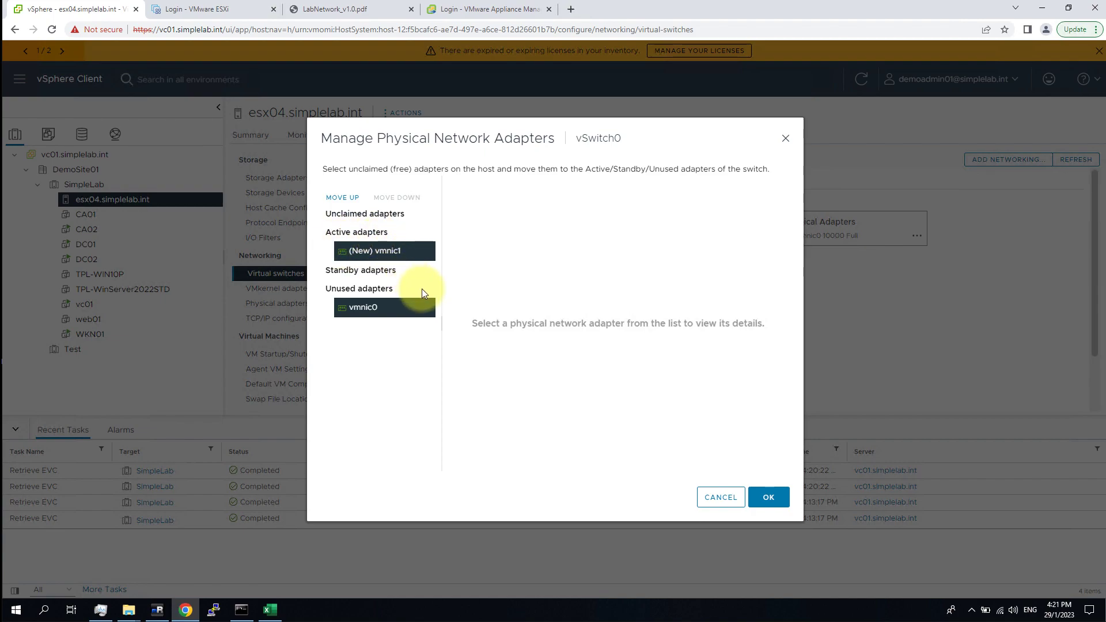
click(719, 498)
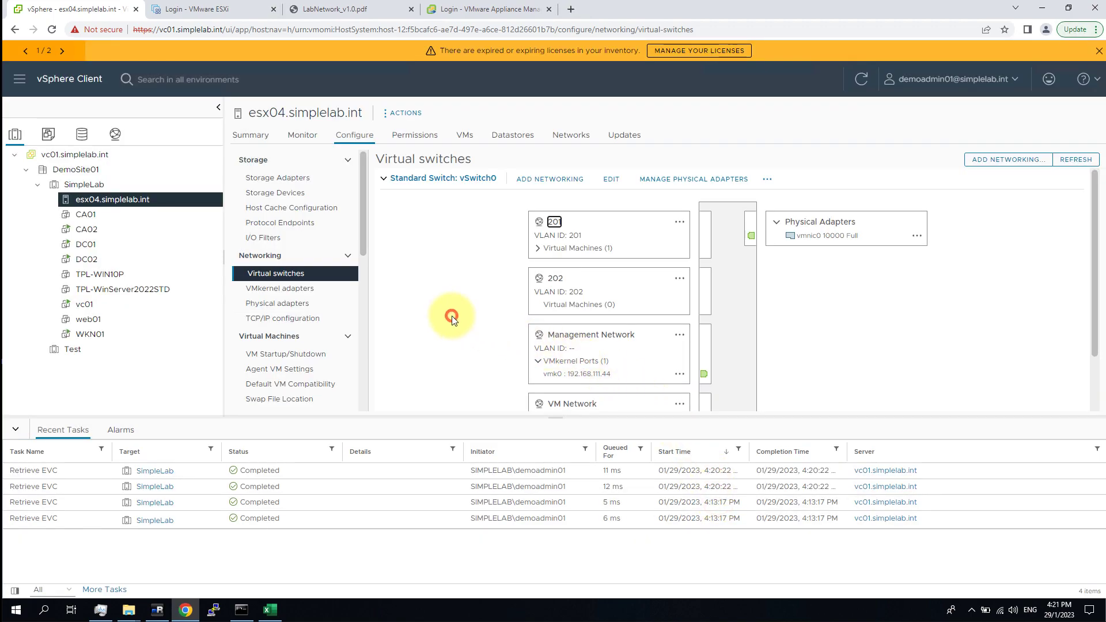
Look at vSwitch0's Edit settings and actions menu unchanged, then launch Add Networking.
click(611, 180)
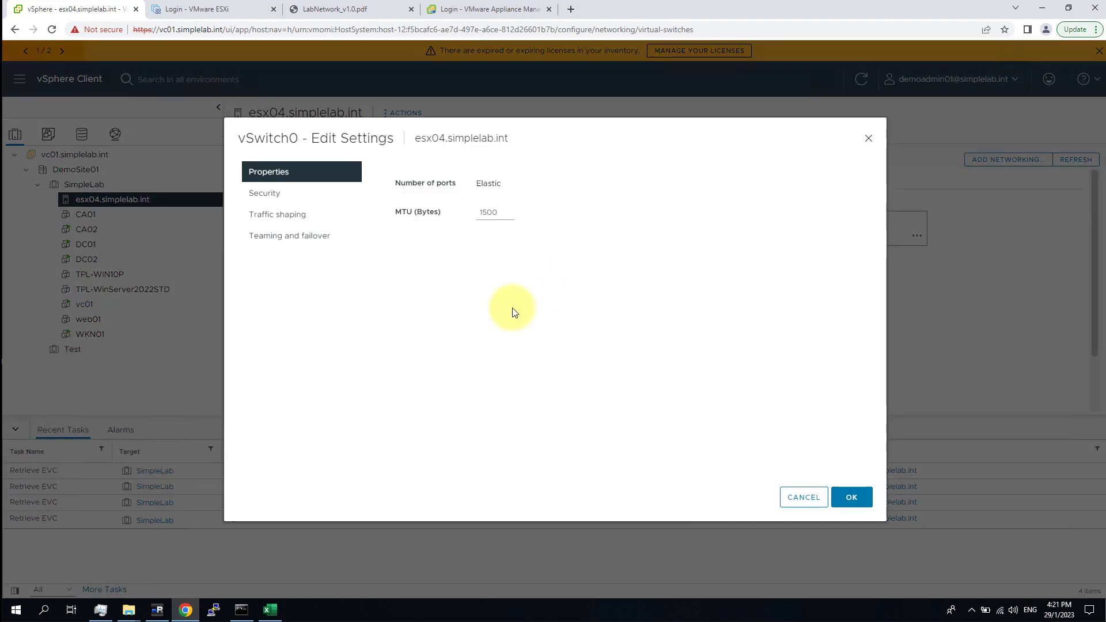
click(803, 497)
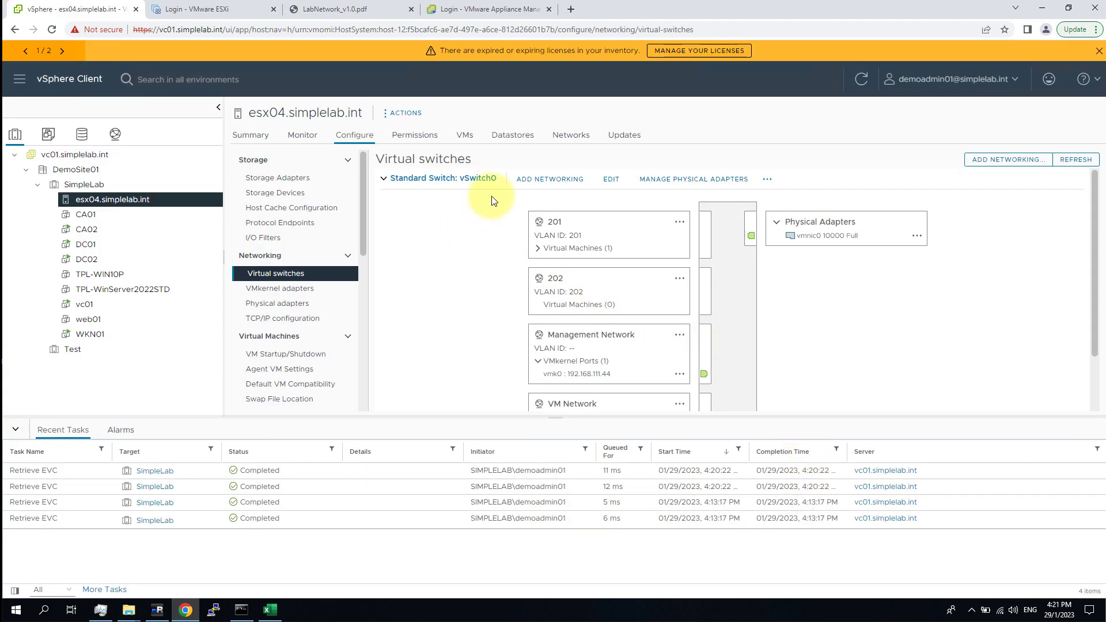
click(766, 180)
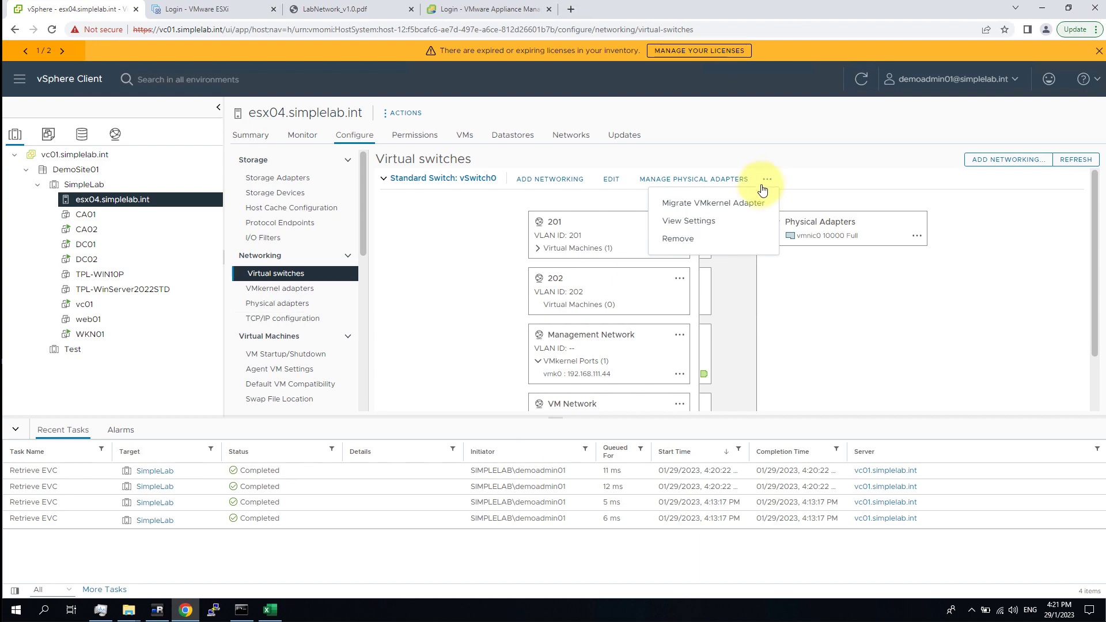
click(828, 181)
click(875, 303)
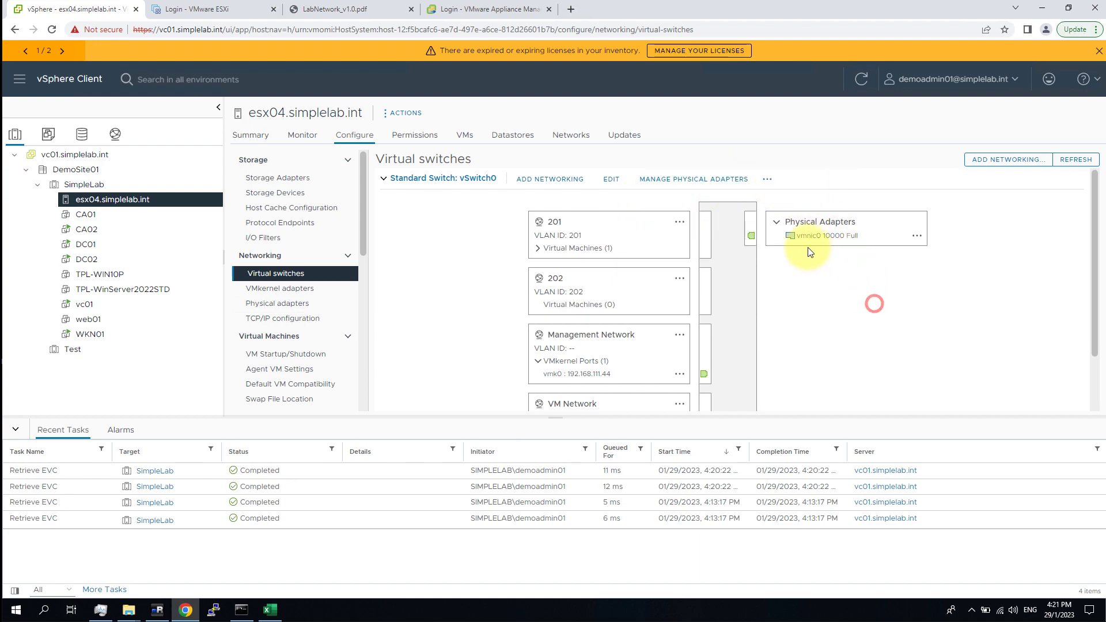
click(1028, 159)
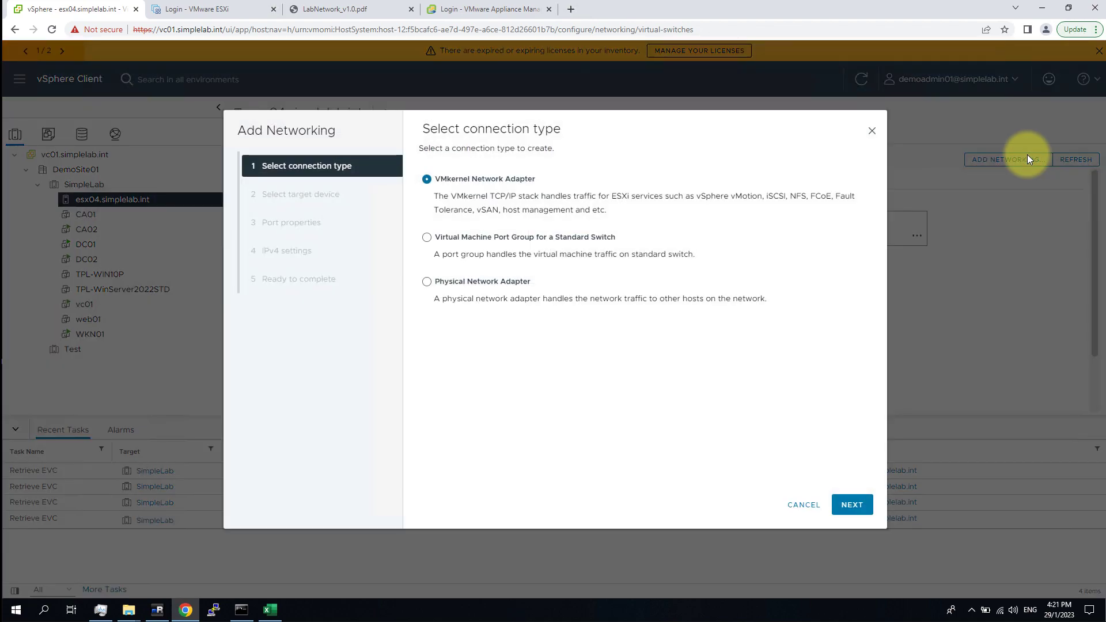
Choose Physical Network Adapter as the connection type, targeting existing switch vSwitch0.
click(487, 282)
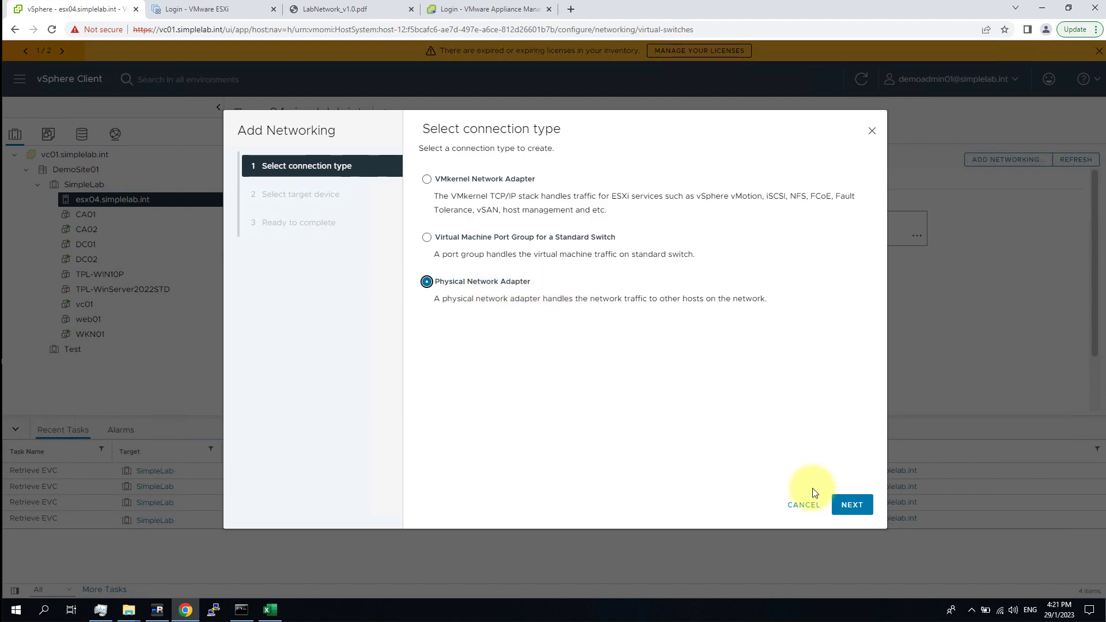
click(851, 504)
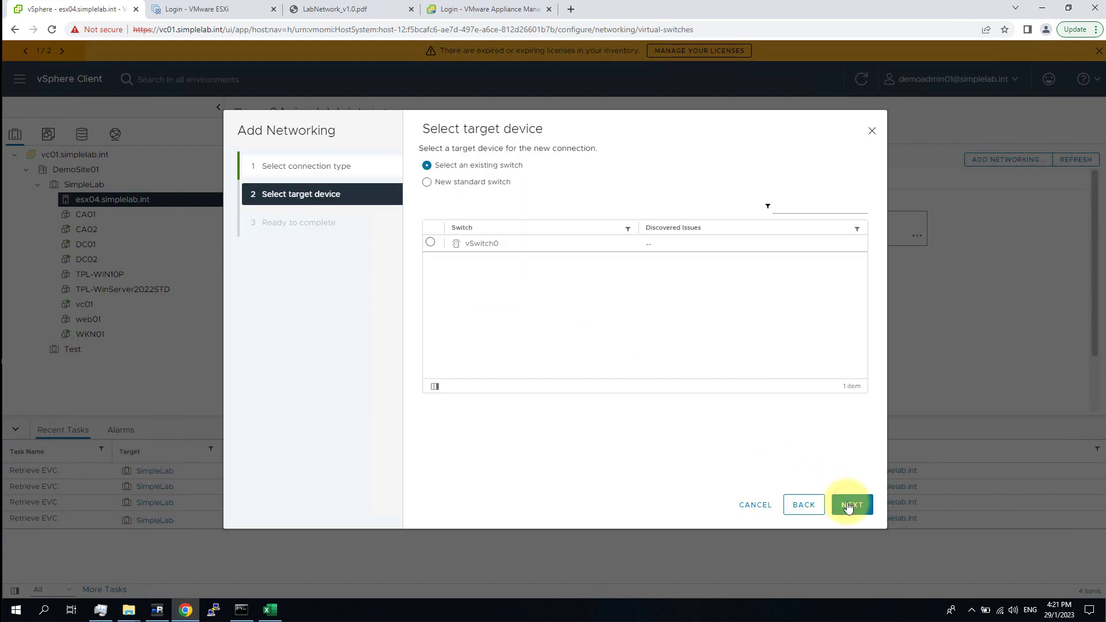
click(427, 242)
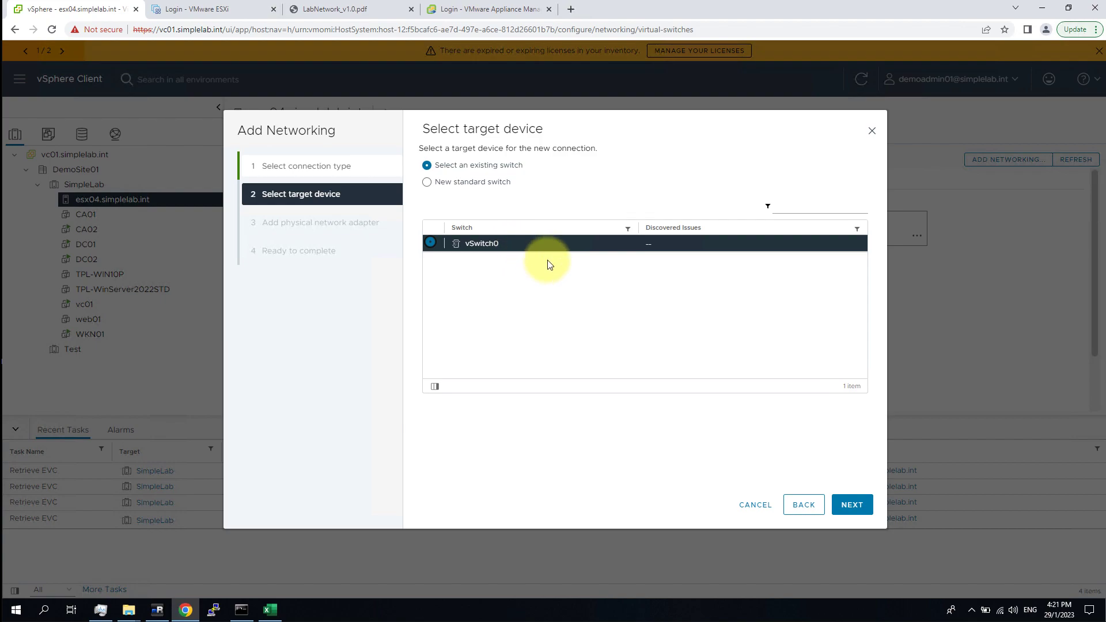
click(851, 504)
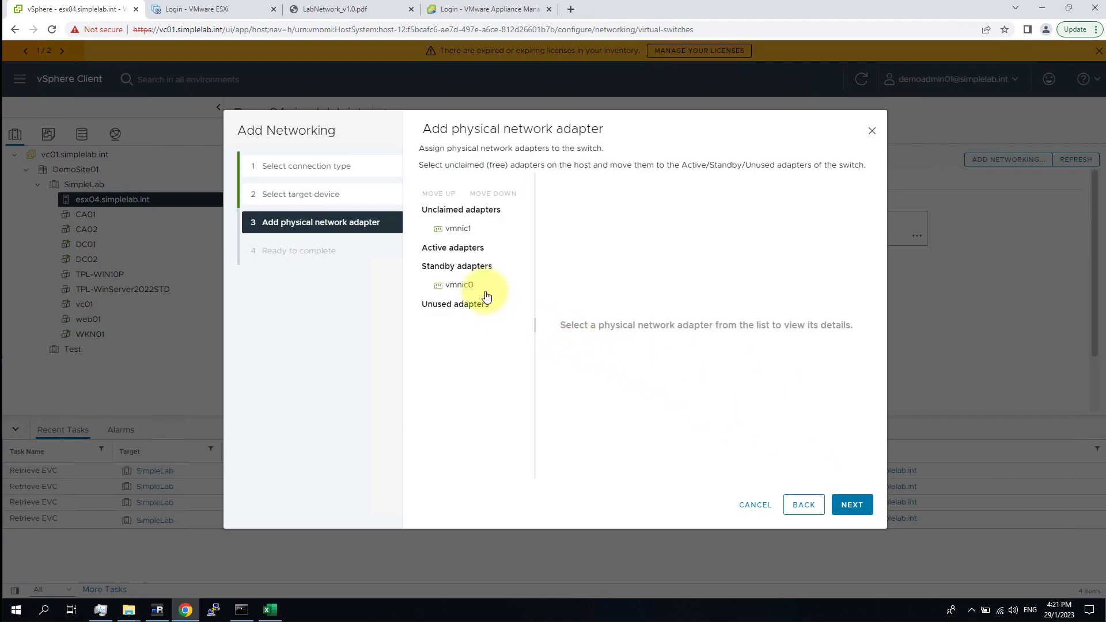
Assign vmnic1 as an active adapter on vSwitch0 and finish the wizard.
click(472, 230)
click(494, 194)
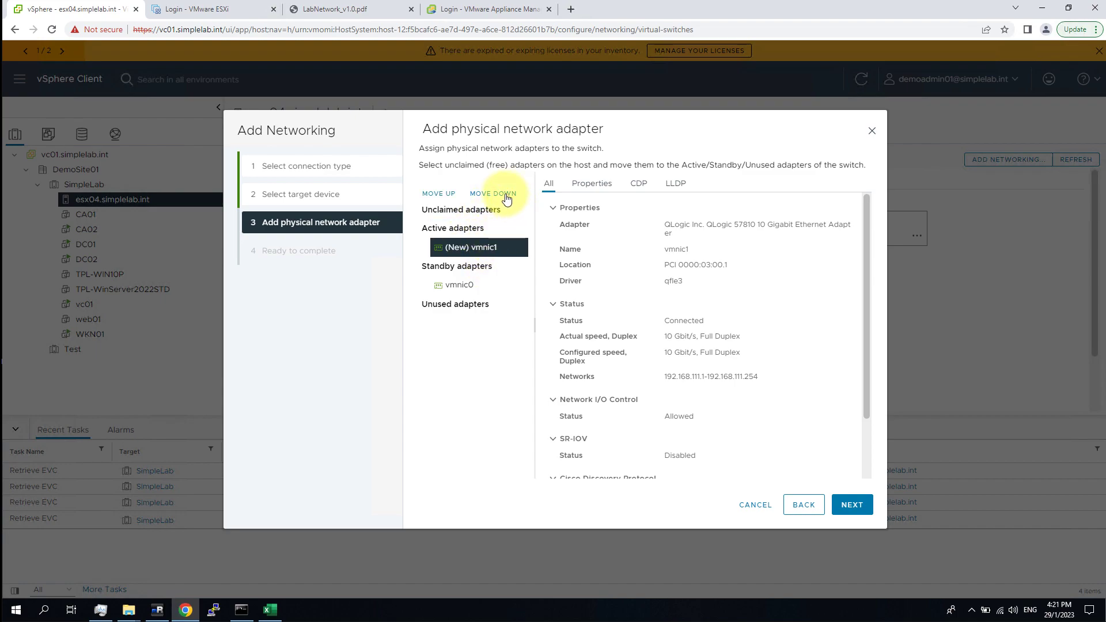
click(506, 195)
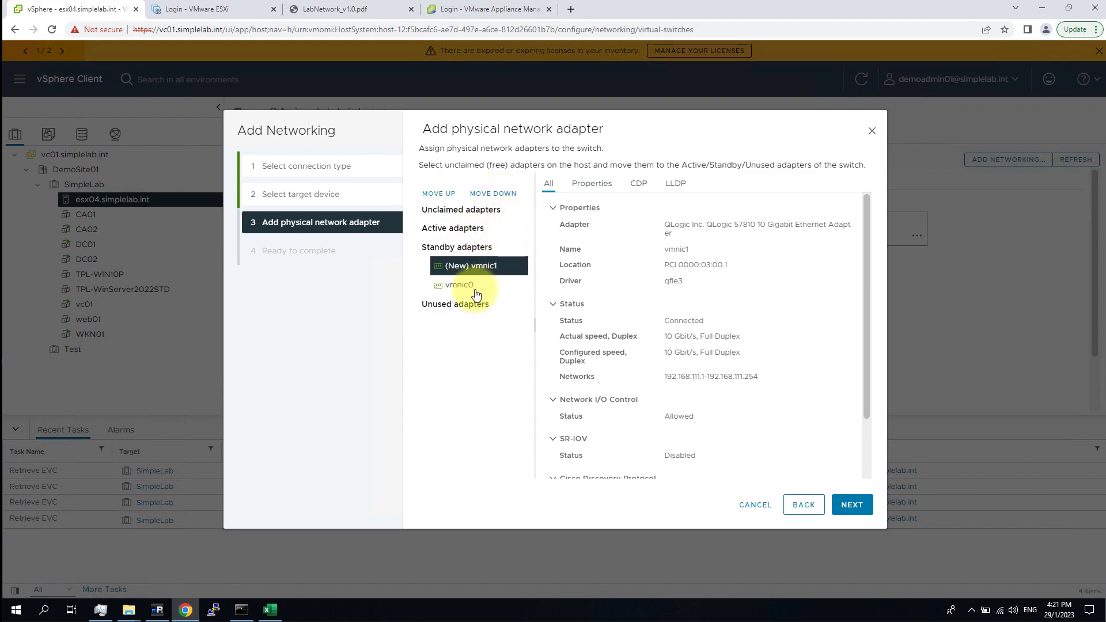
click(439, 193)
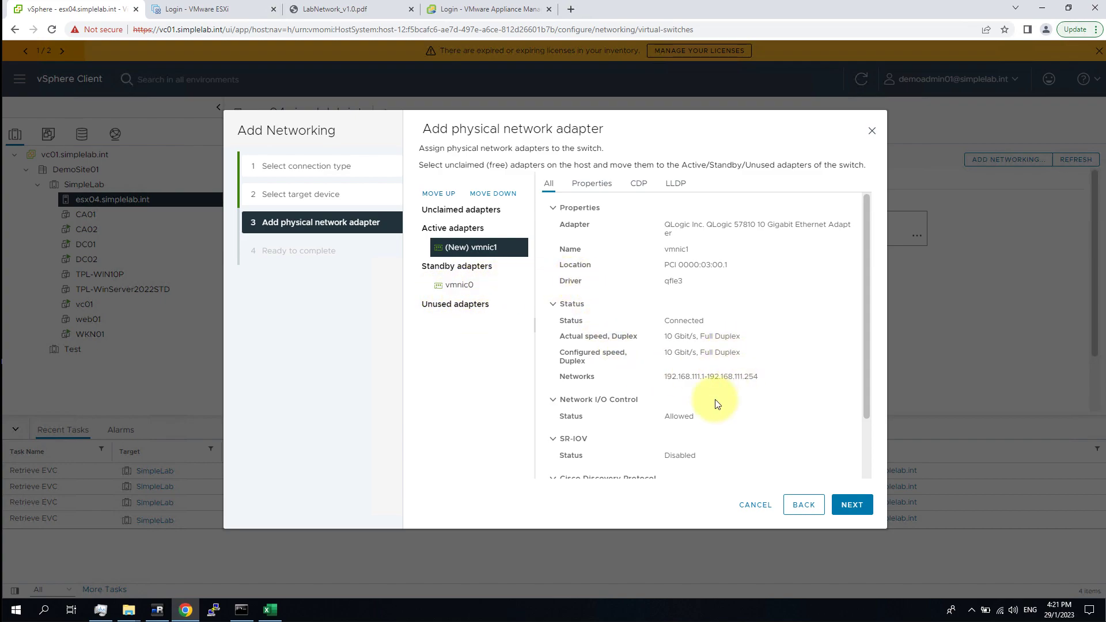
drag(874, 359, 876, 437)
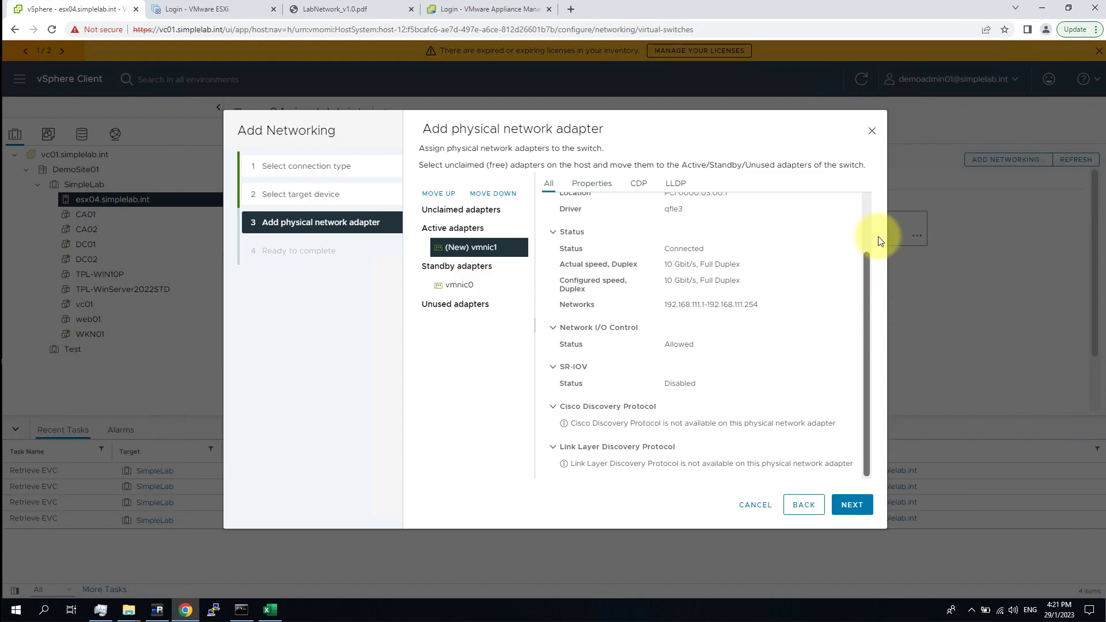
drag(876, 234, 866, 197)
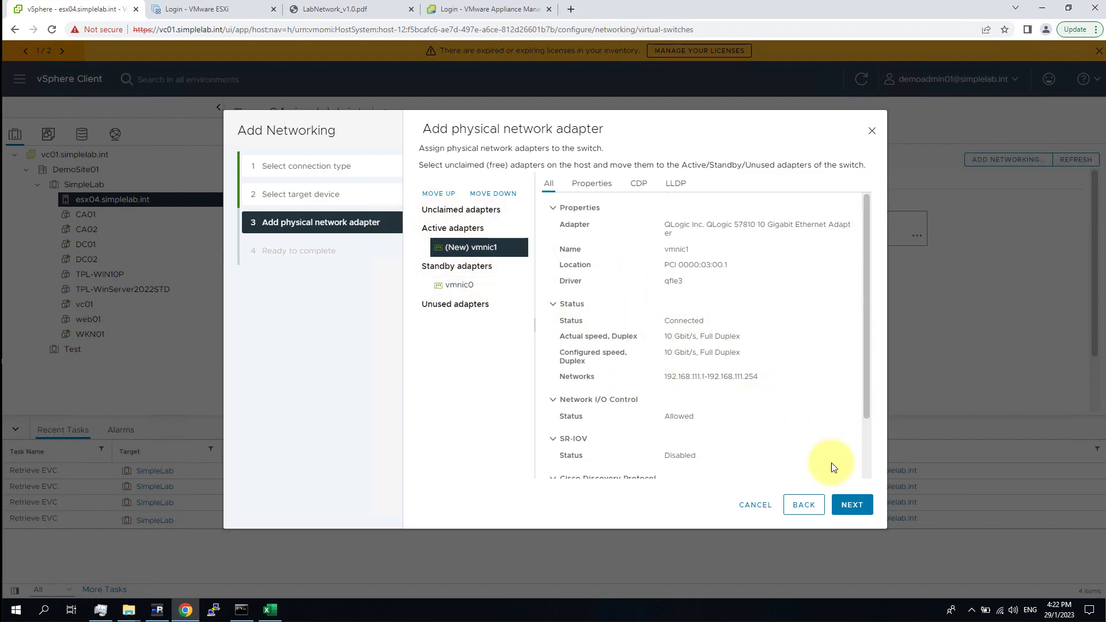
drag(869, 311, 864, 440)
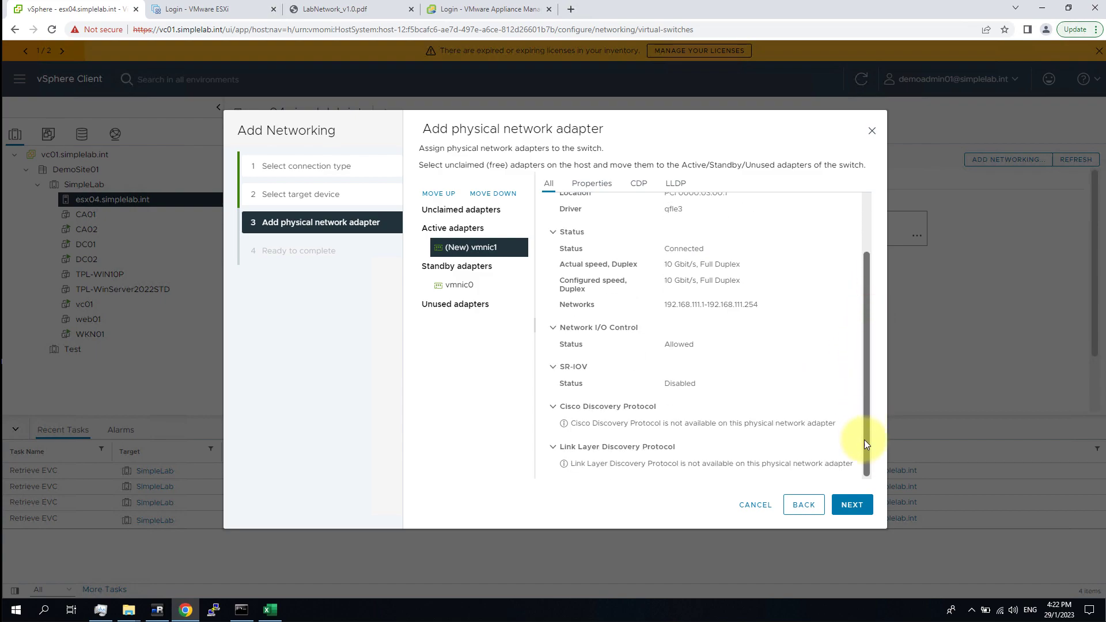
click(866, 507)
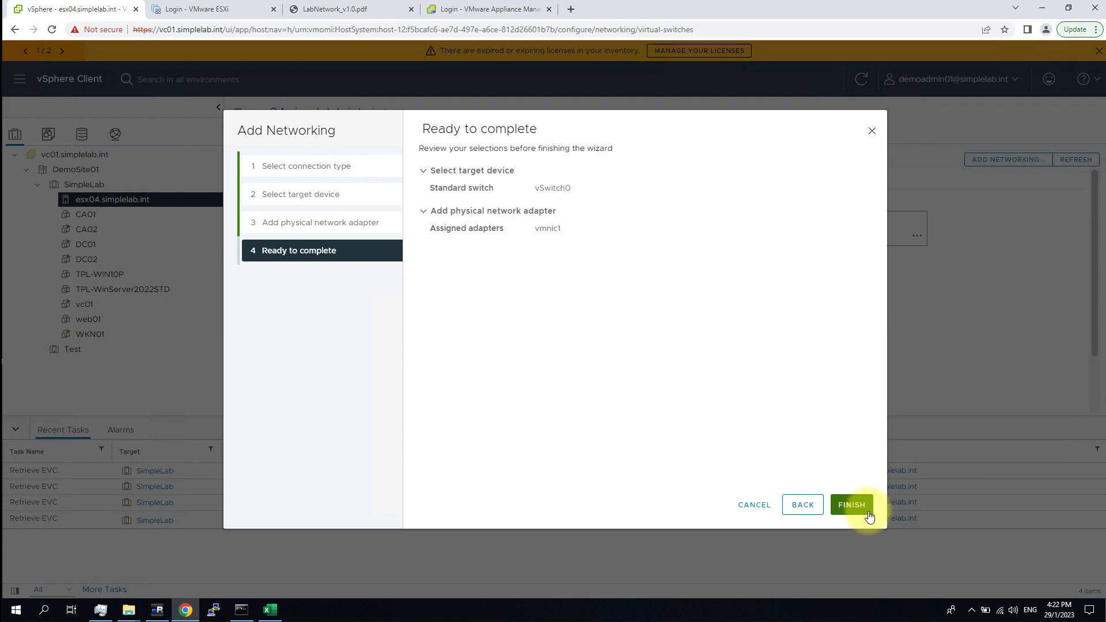
click(863, 506)
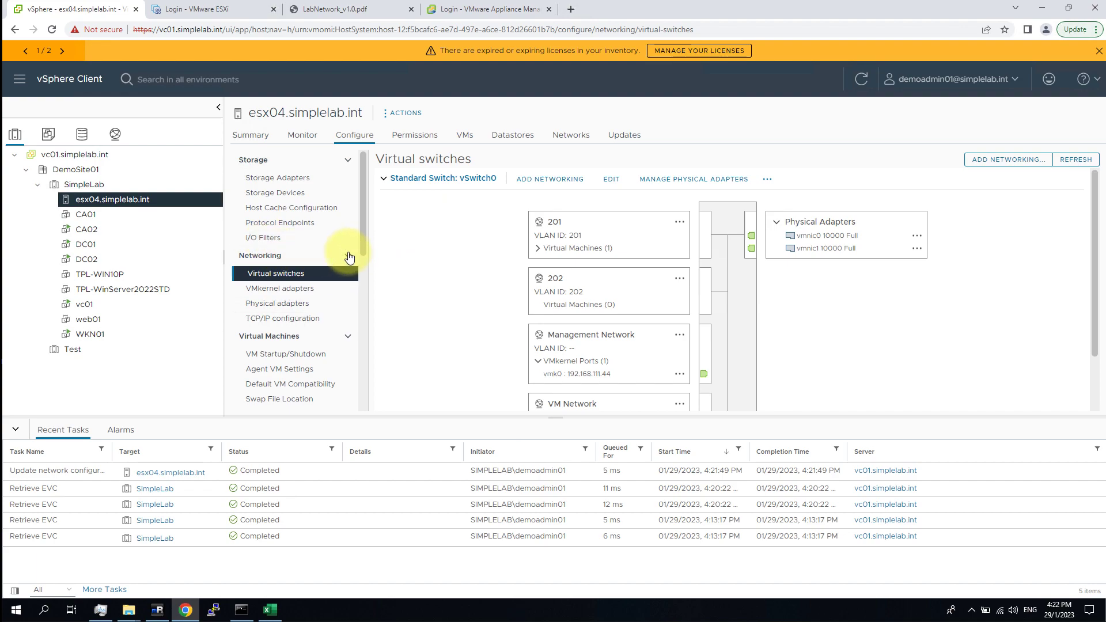
In the networking inventory, show DemoSite01's Distributed Switch menu with New Distributed Switch.
click(116, 136)
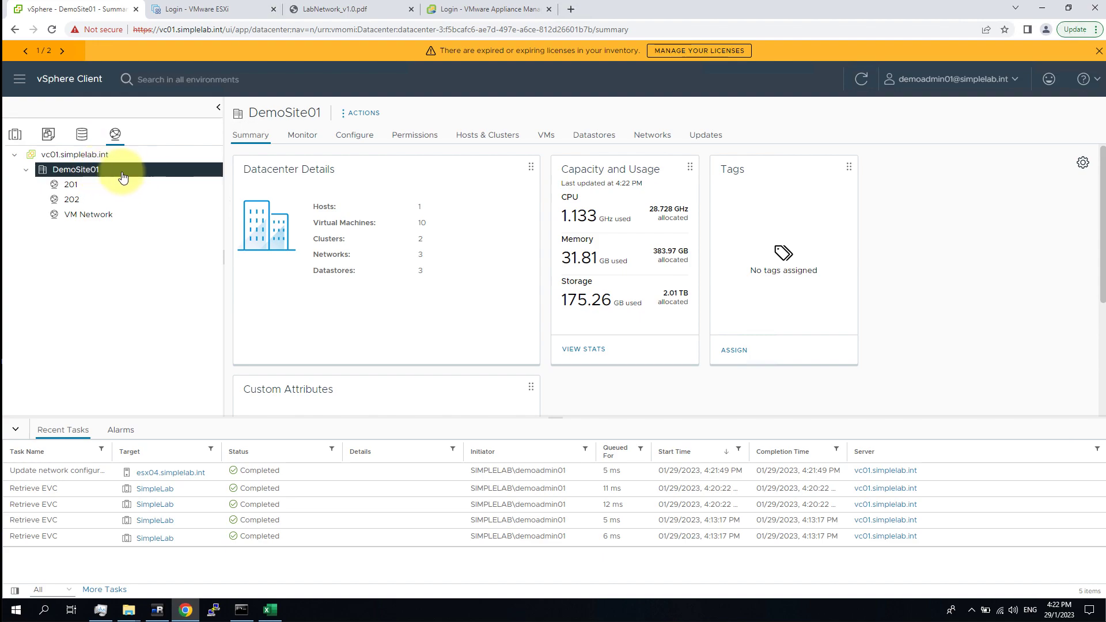
right_click(90, 172)
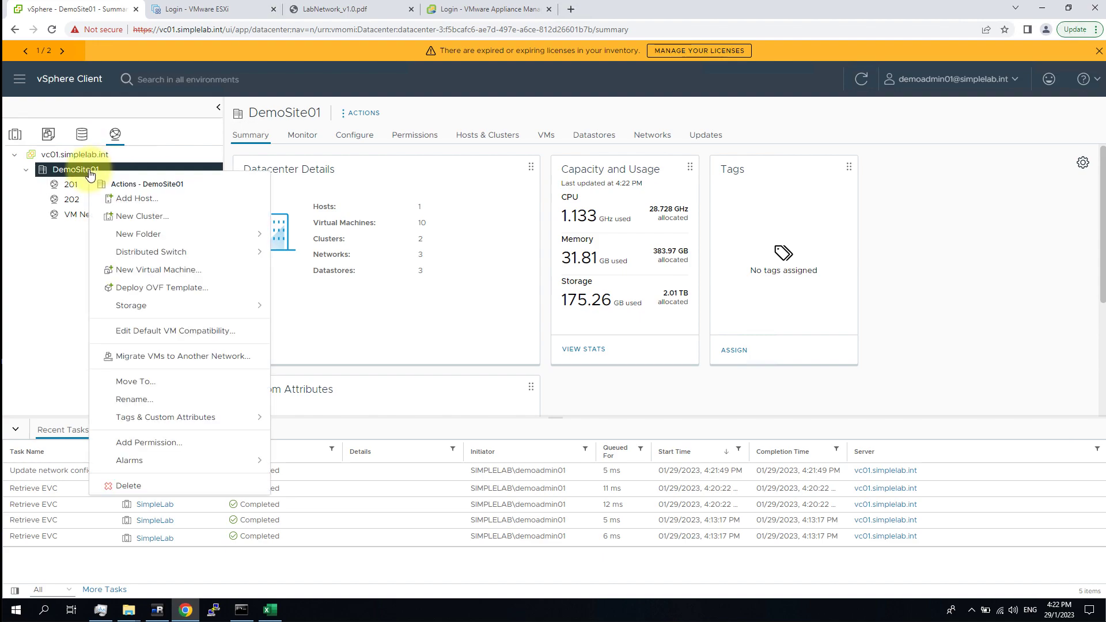
click(212, 252)
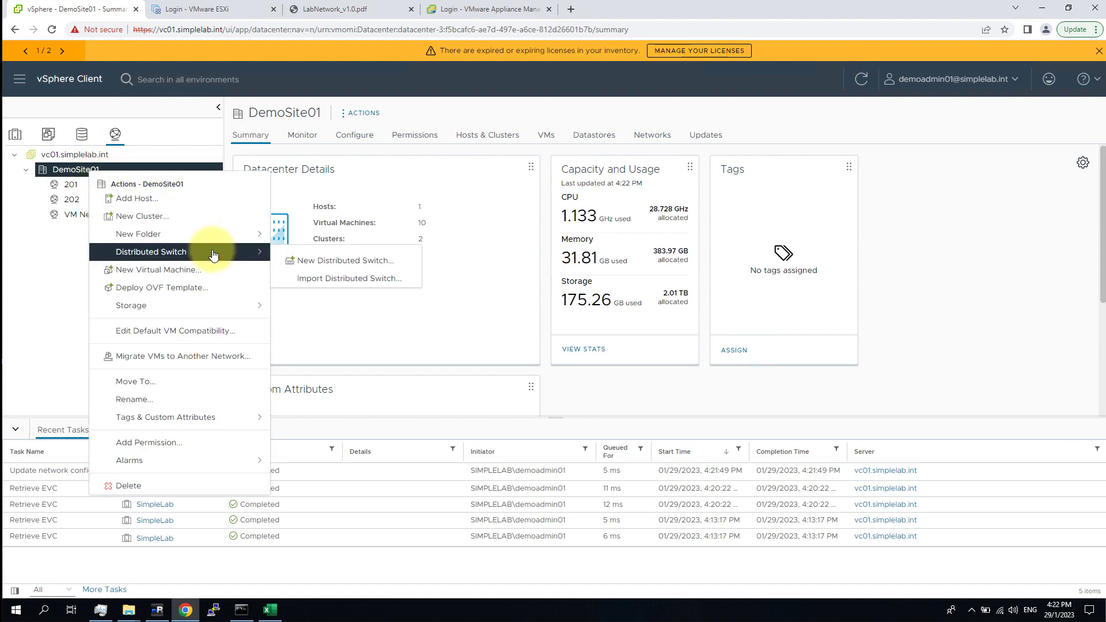
click(130, 153)
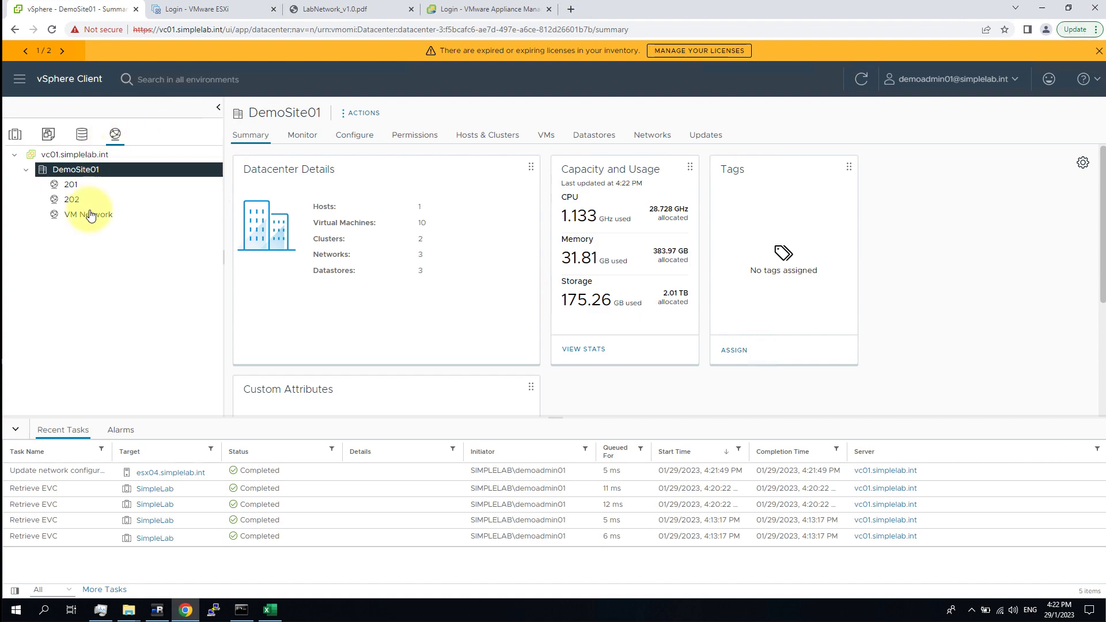
right_click(94, 177)
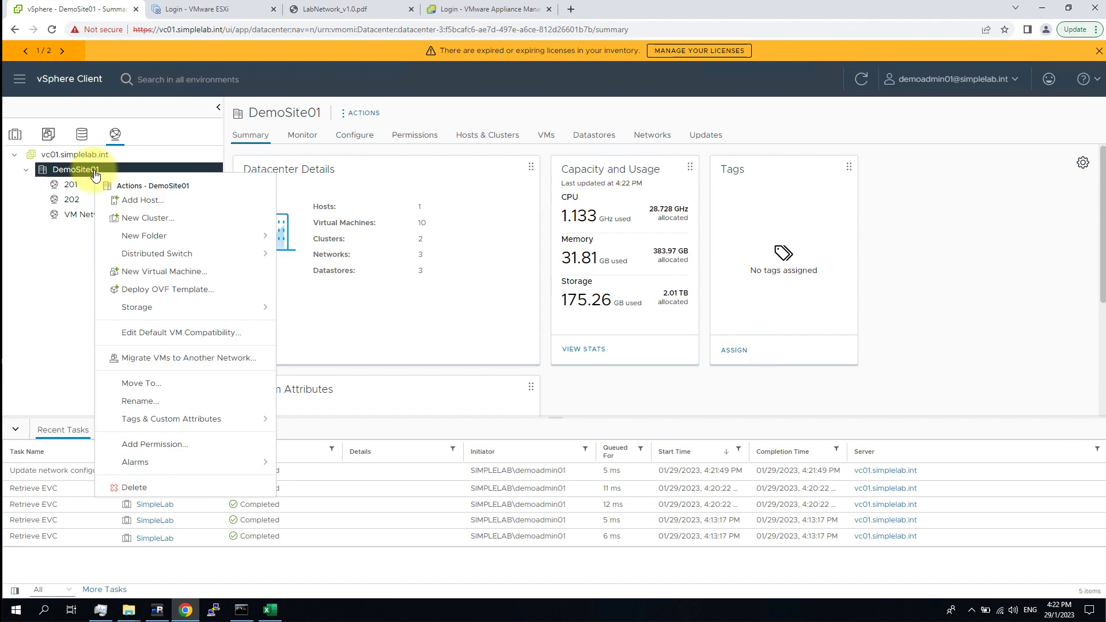
click(216, 255)
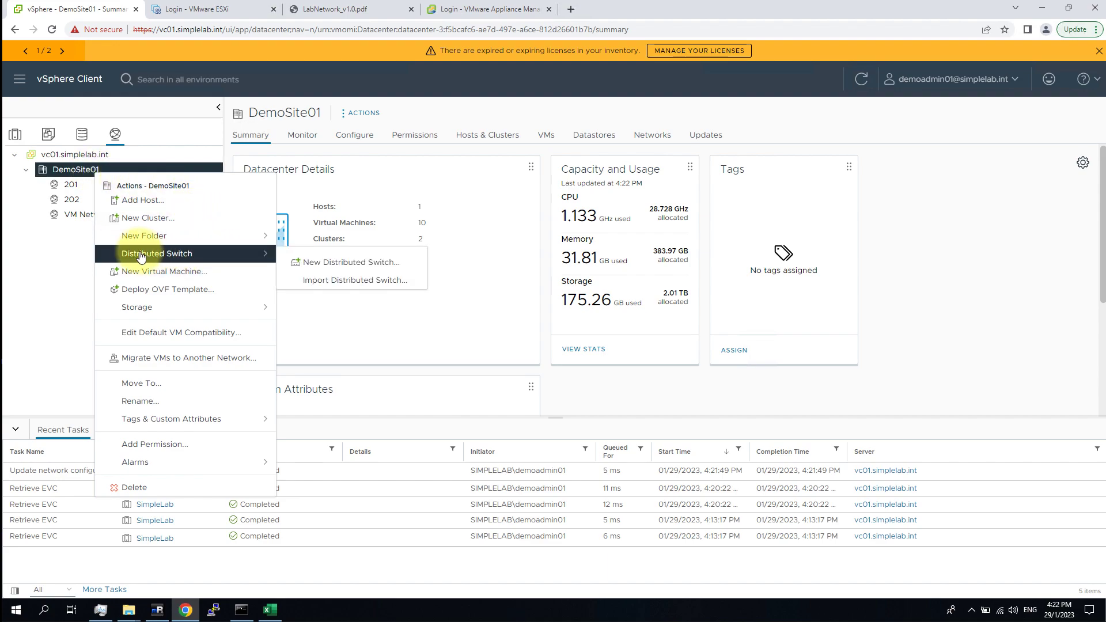
Create distributed switch SimpleLab_dSwitch01 with version 8.0.0 - ESXi 8.0 and later.
click(403, 265)
click(604, 179)
double_click(604, 178)
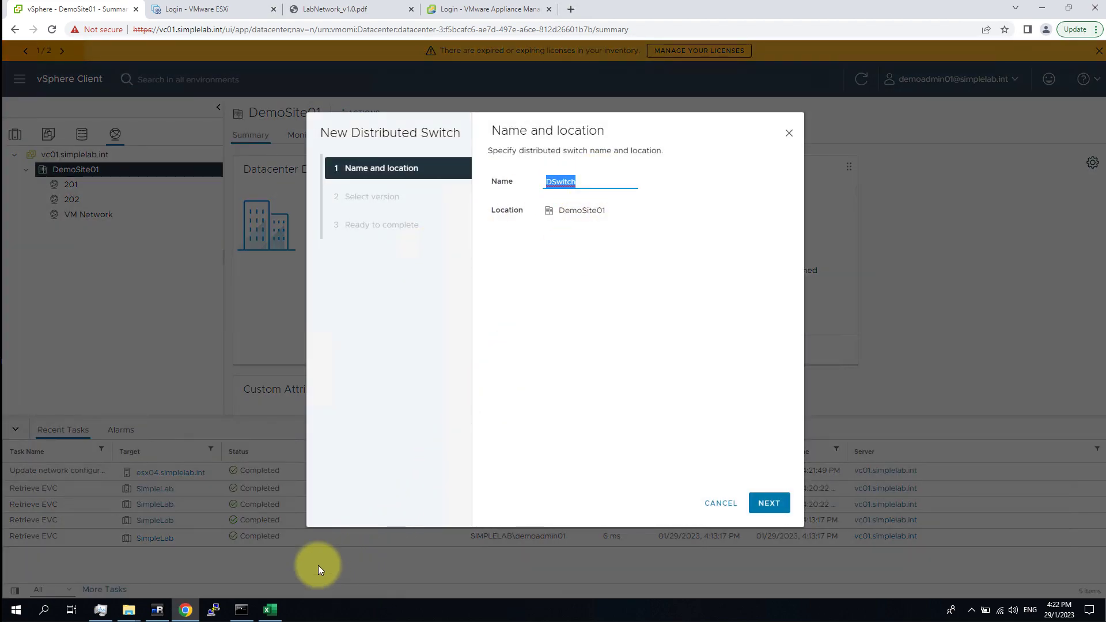
text(SimpleLab_d)
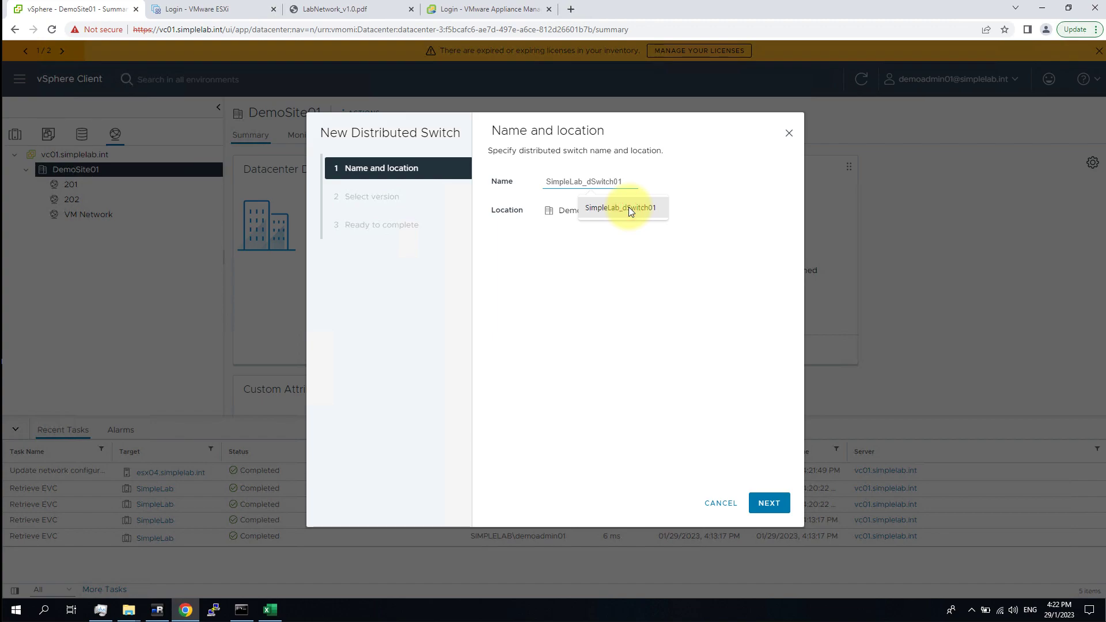
click(628, 206)
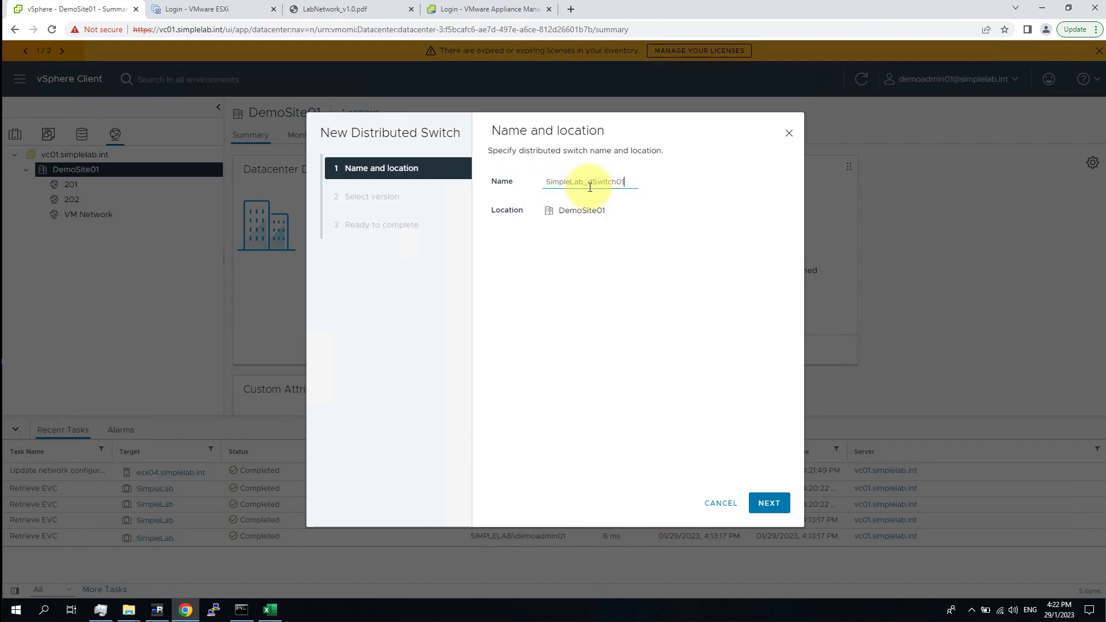
click(772, 503)
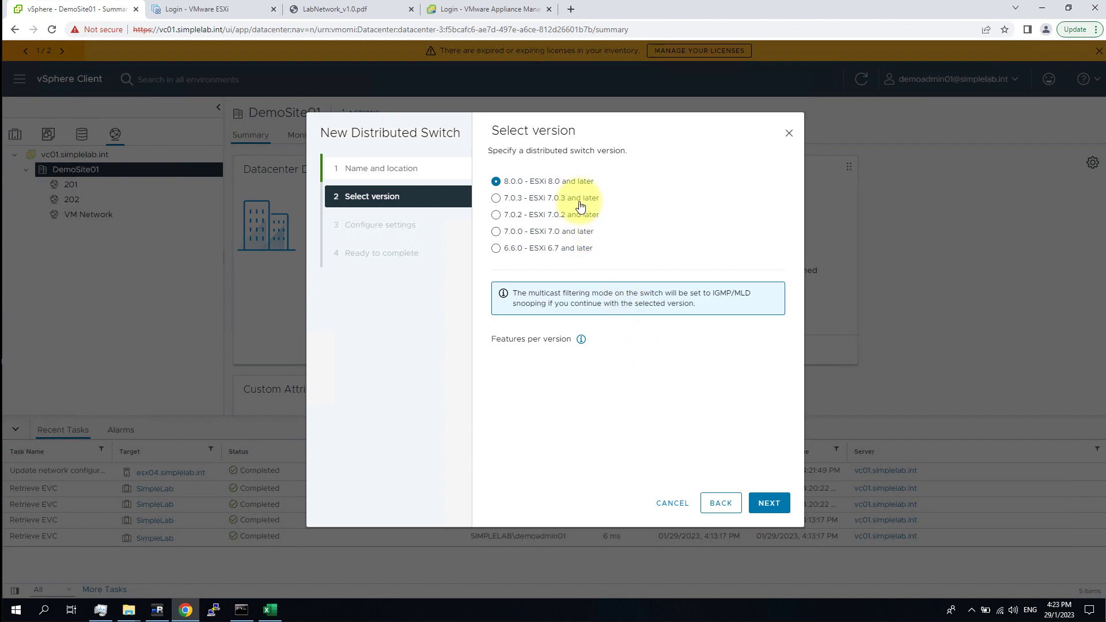
click(496, 182)
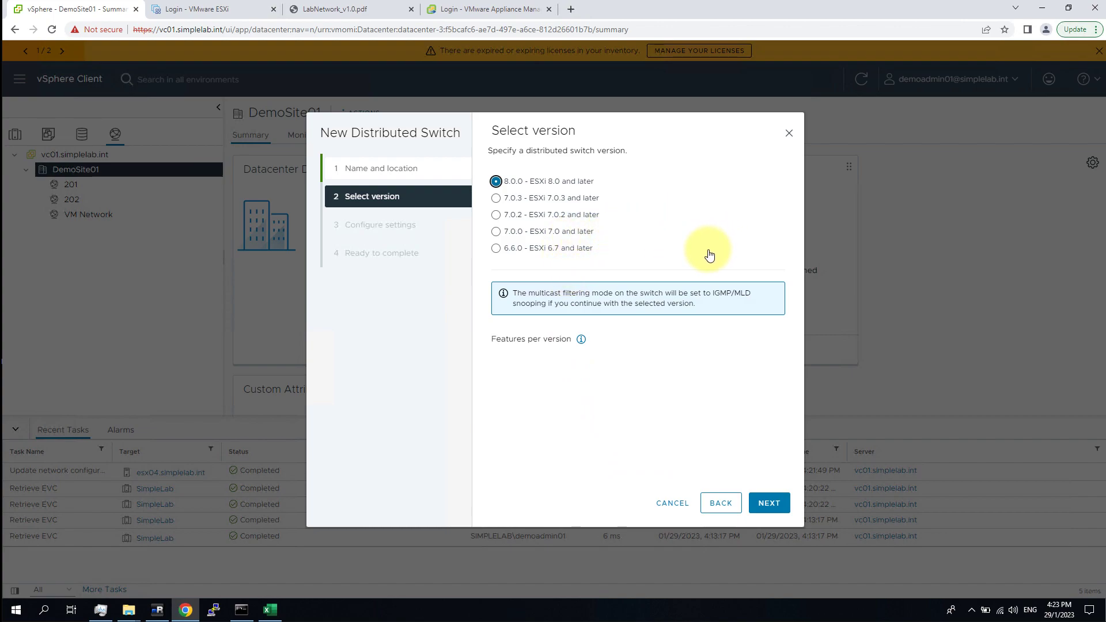
click(769, 503)
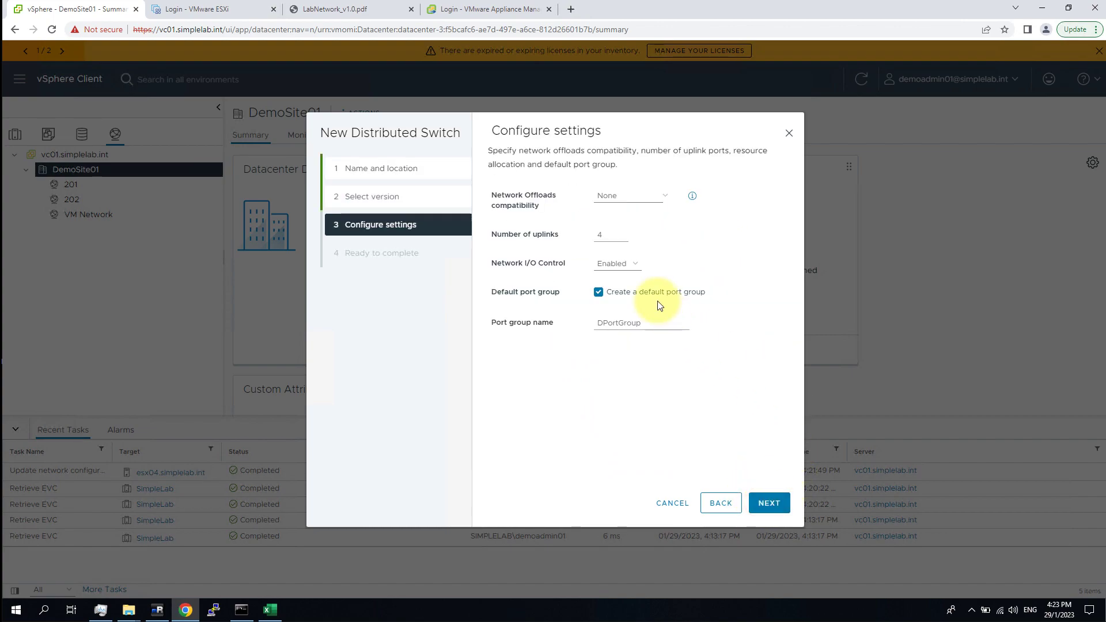
Keep 4 uplinks and rename the default port group DPortGroup to SimpleLab_dSwitch01_Vlan00111.
click(608, 234)
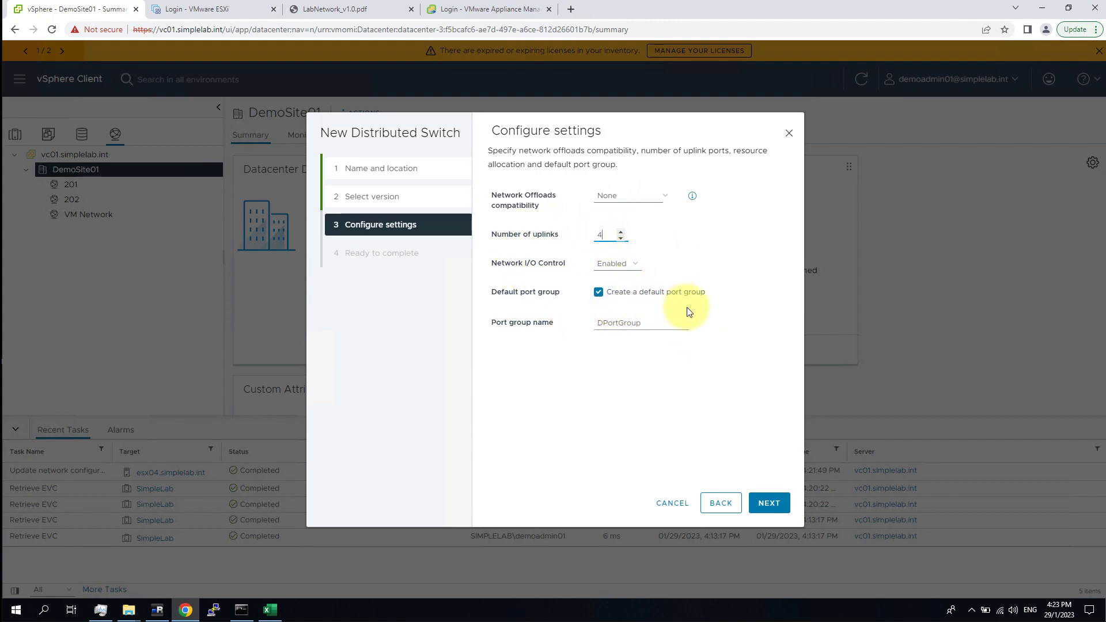
double_click(654, 321)
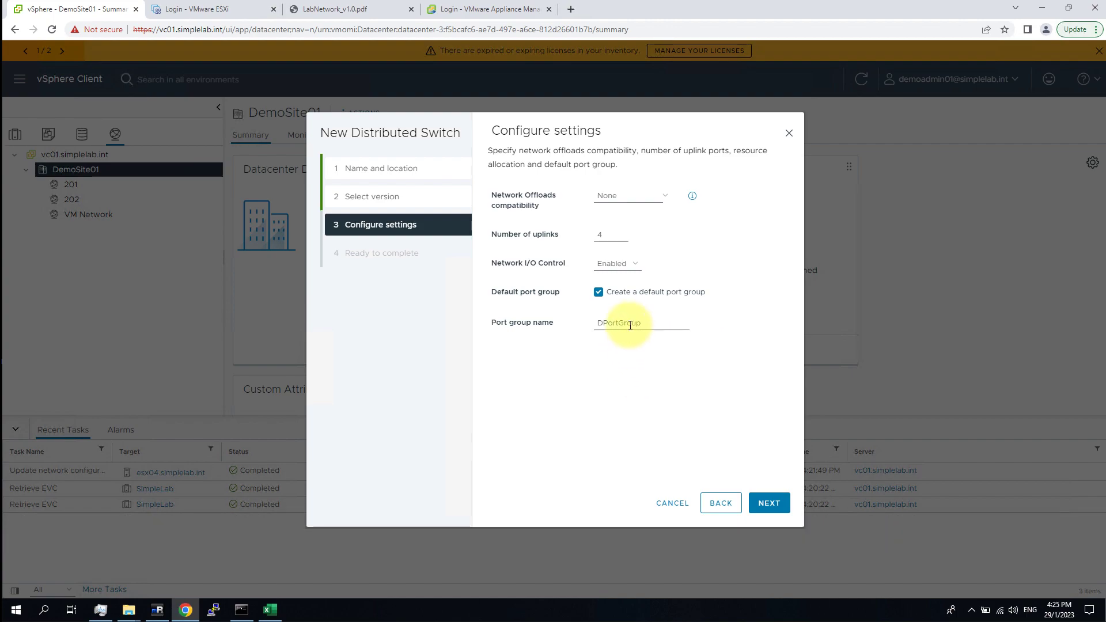
double_click(628, 323)
text(SimpleLab_dSwitch01_)
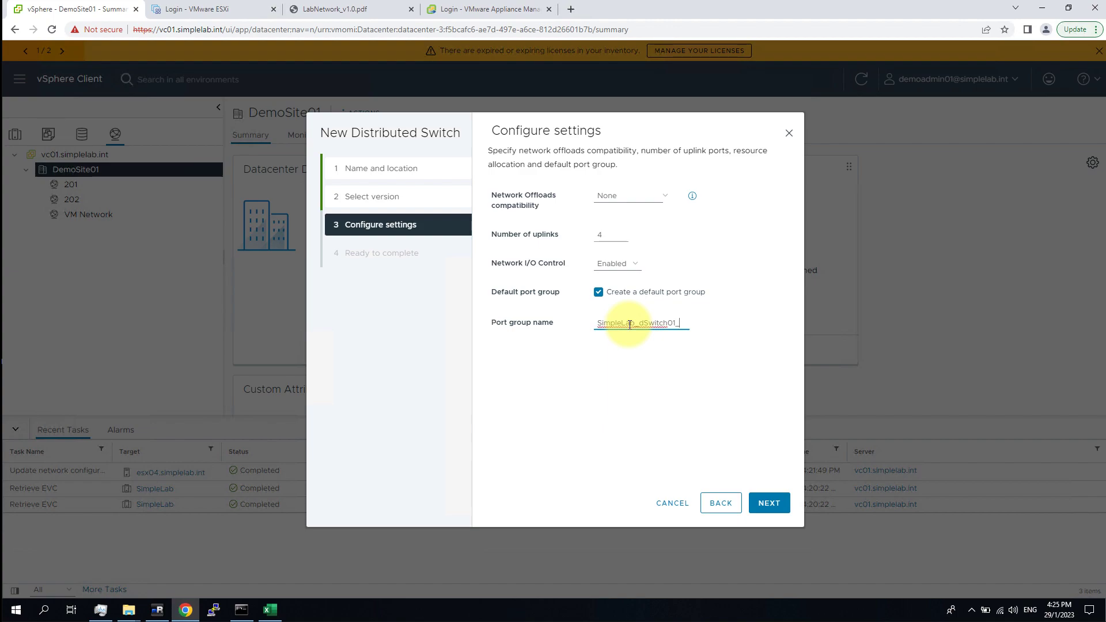
text(vlan)
key(BackSpace)
key(BackSpace)
key(BackSpace)
text(lan0011)
drag(679, 323, 718, 326)
click(682, 323)
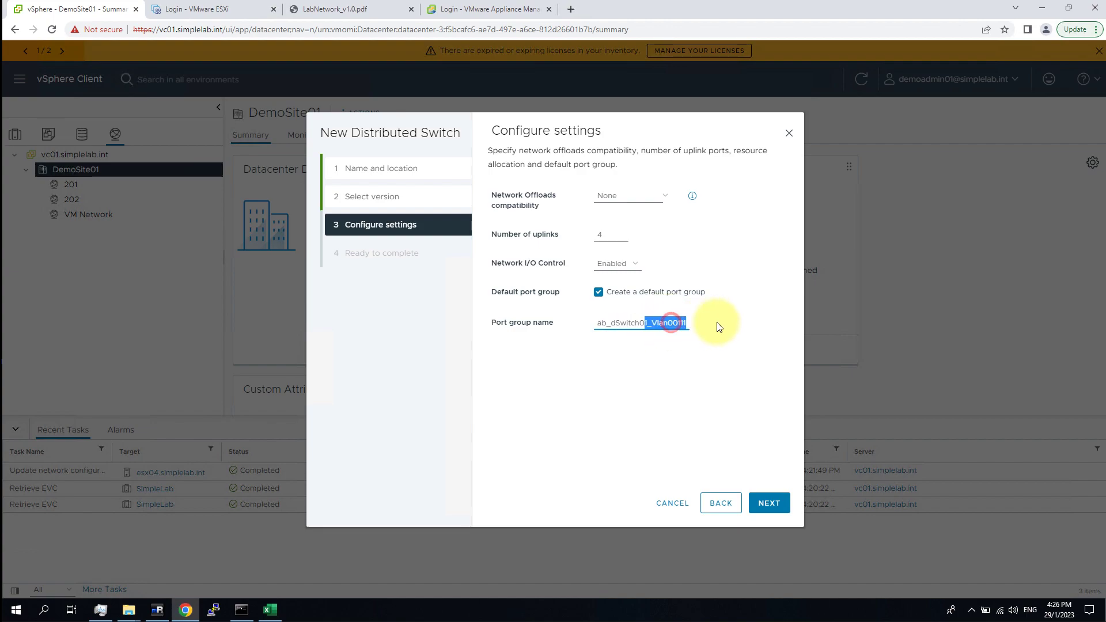
click(678, 321)
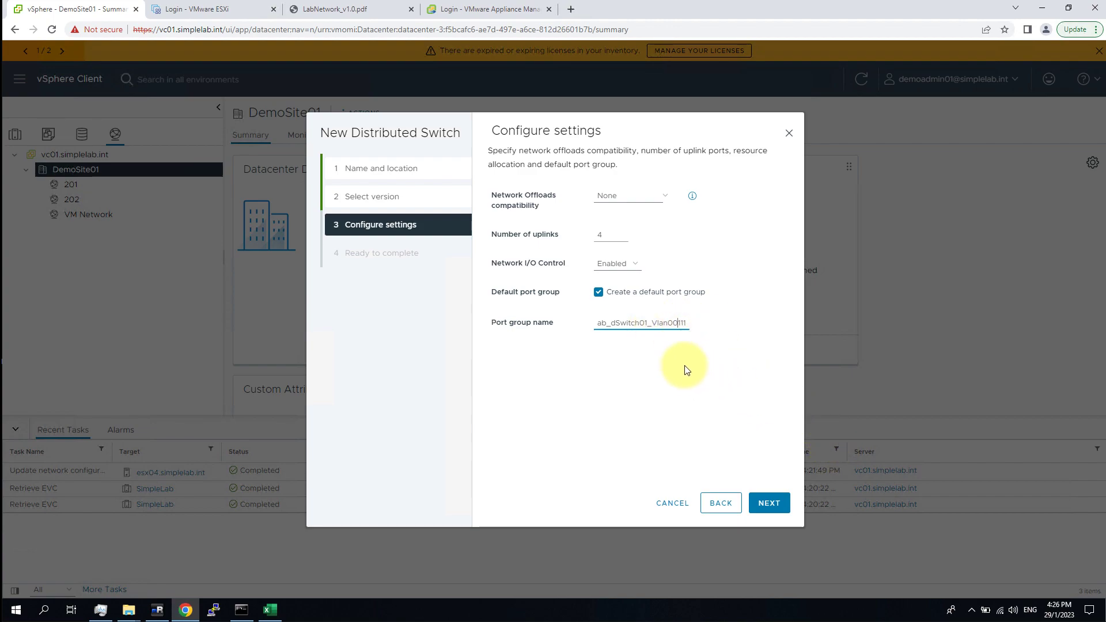
click(769, 503)
Finish creating SimpleLab_dSwitch01 and expand it to show its port groups.
click(767, 504)
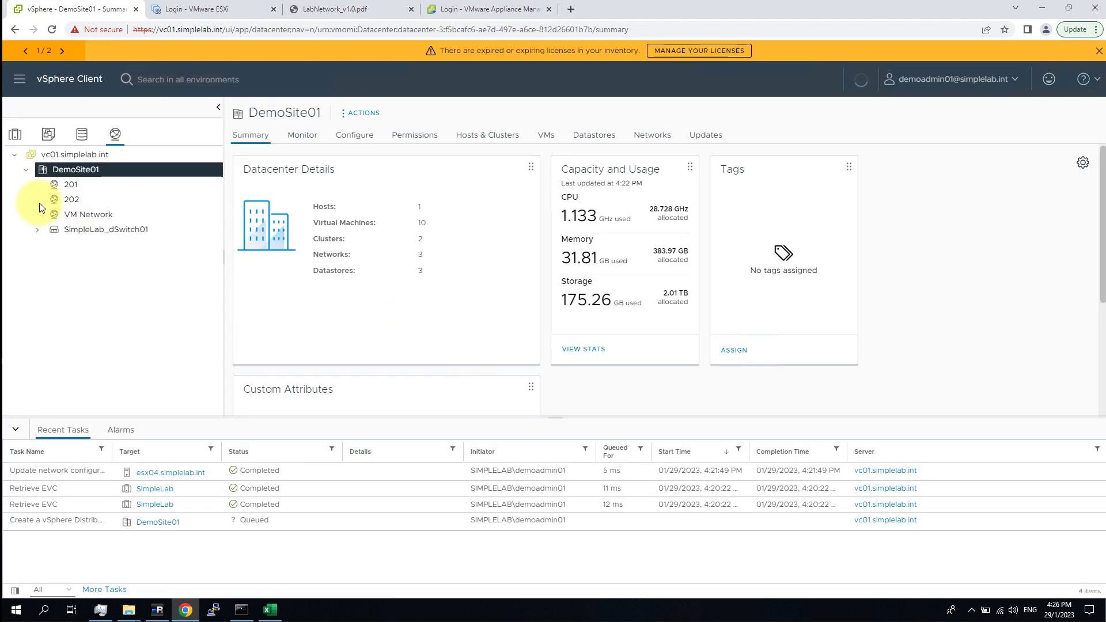
click(38, 230)
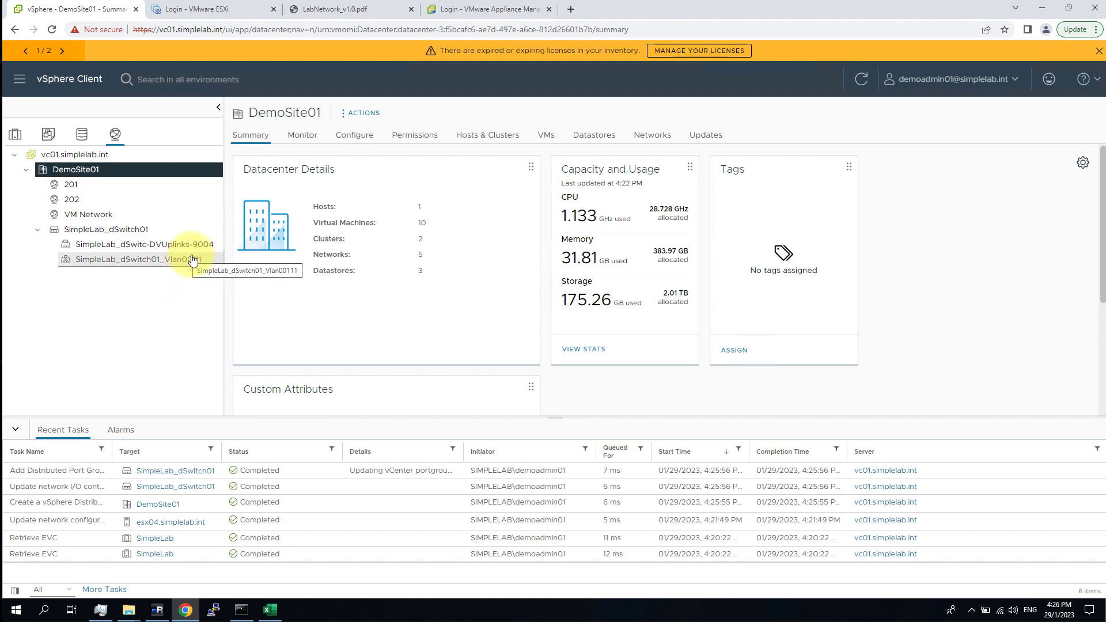
click(106, 229)
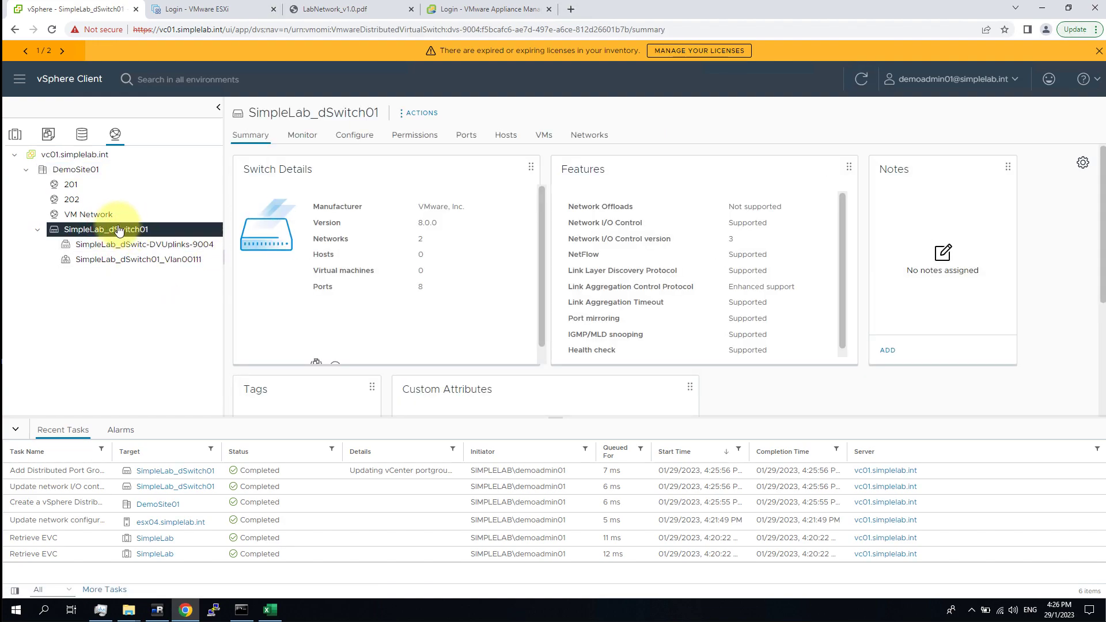
Open the SimpleLab_dSwitch01_Vlan00111 port group and select its name to copy.
right_click(119, 230)
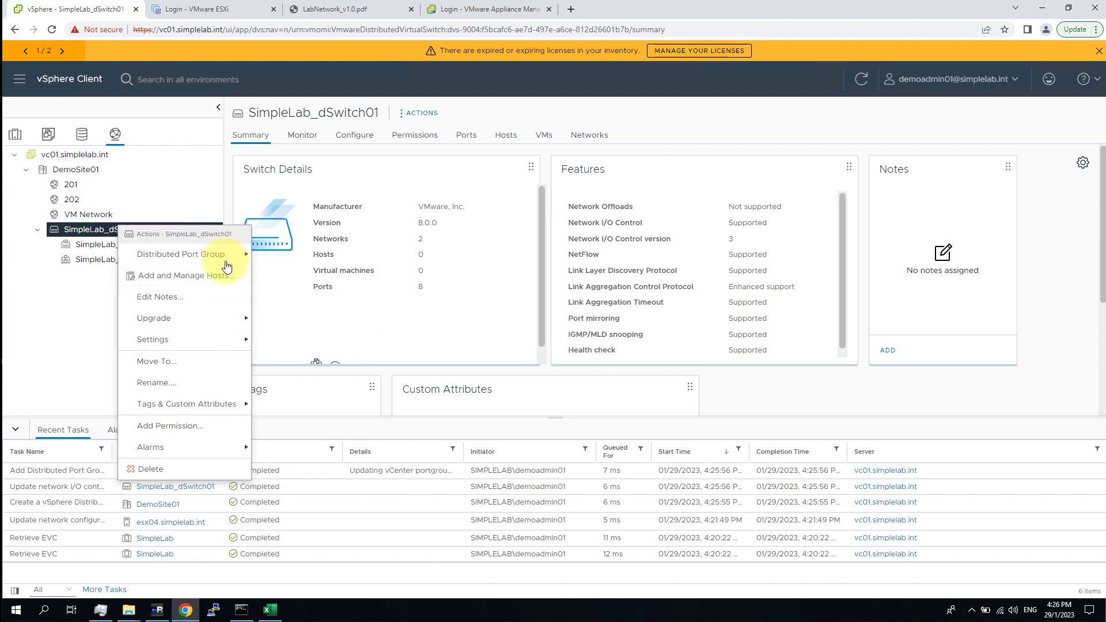
mouse_move(222, 255)
click(332, 265)
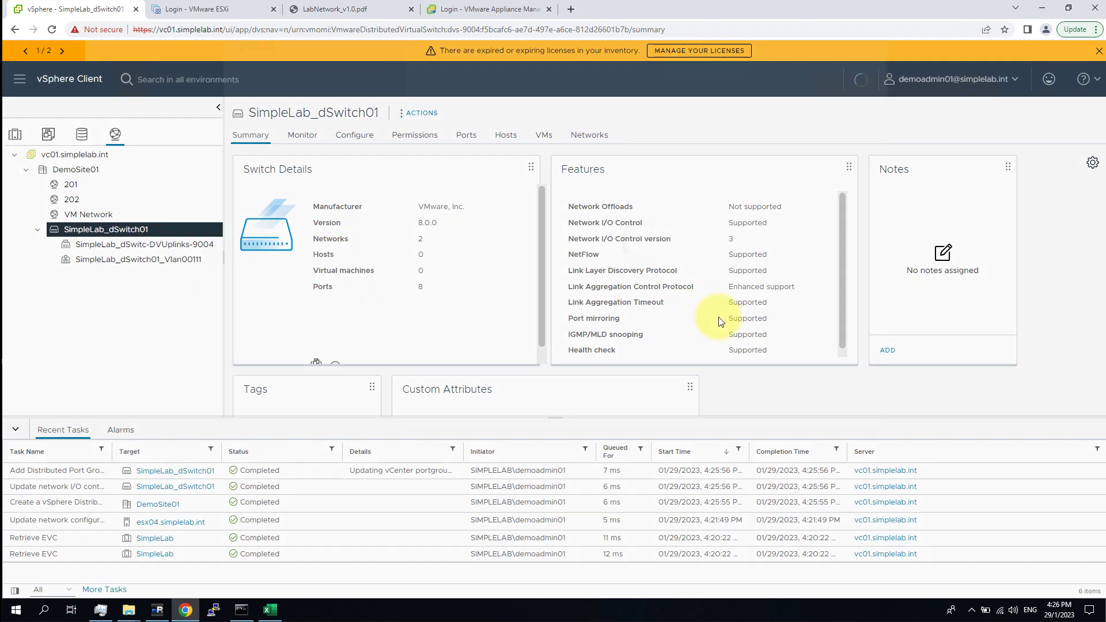
click(803, 504)
click(194, 266)
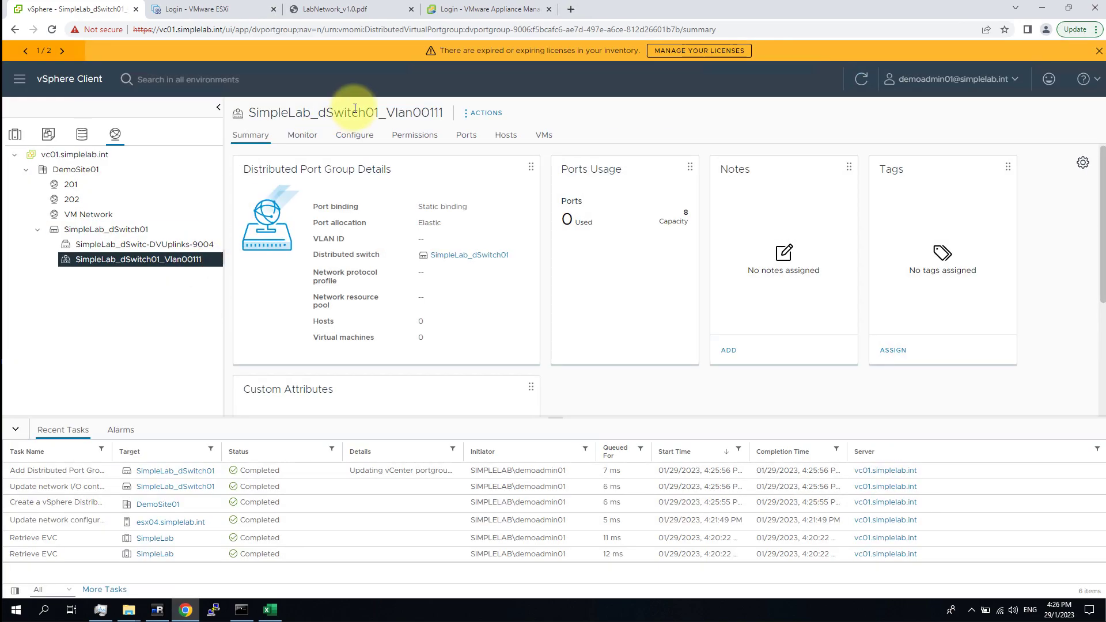
double_click(355, 110)
key(ctrl+c)
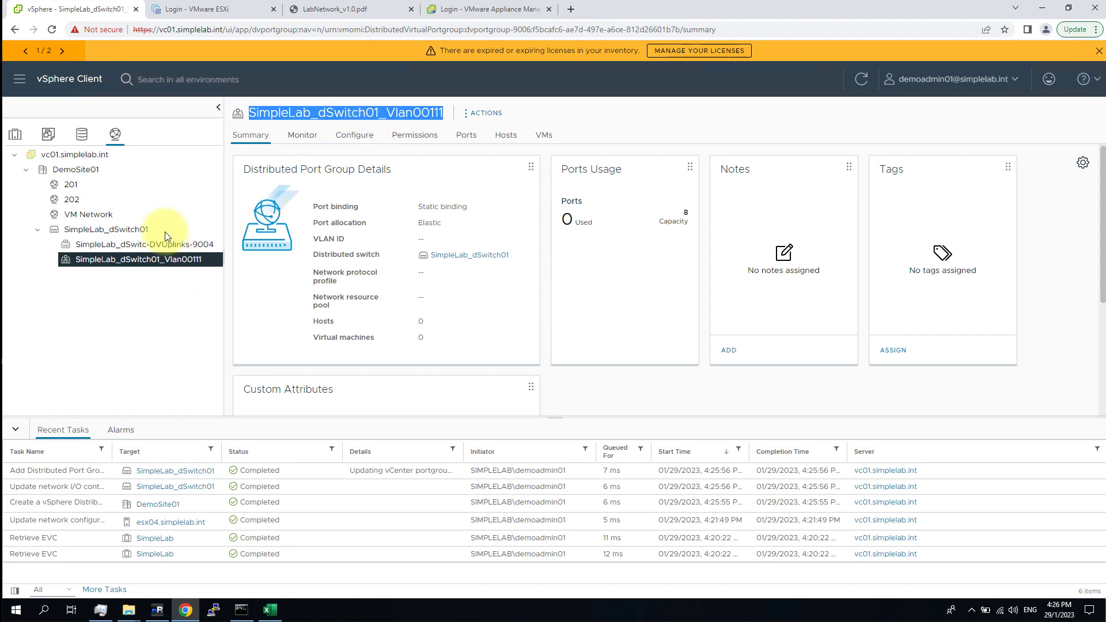
Return to SimpleLab_dSwitch01 and bring up its Distributed Port Group actions.
click(99, 230)
right_click(99, 230)
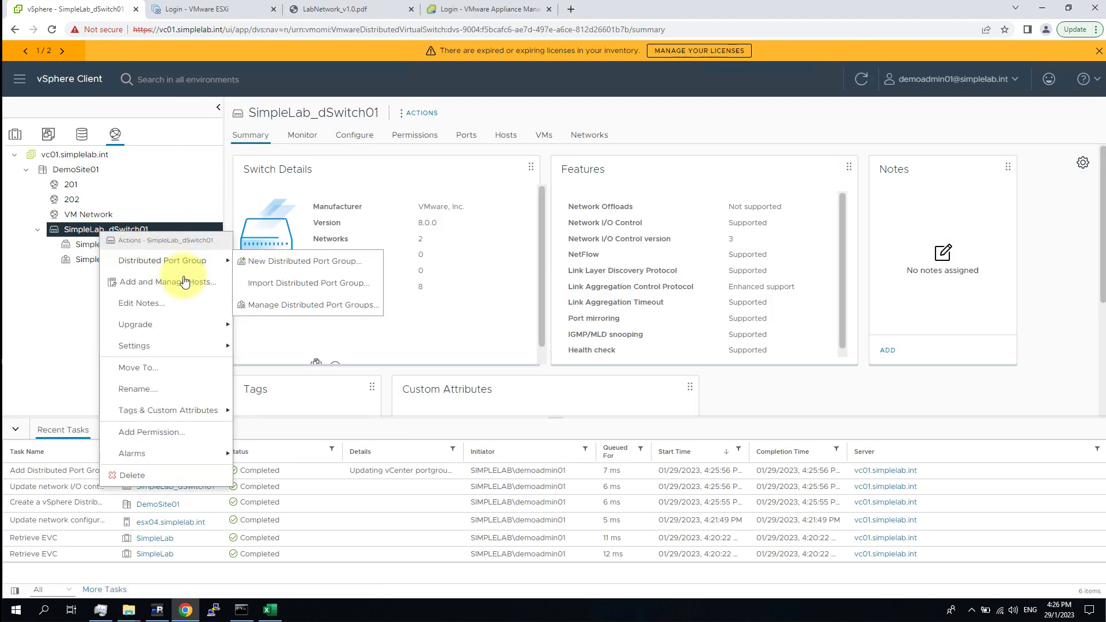
click(185, 278)
key(Escape)
right_click(137, 232)
mouse_move(212, 269)
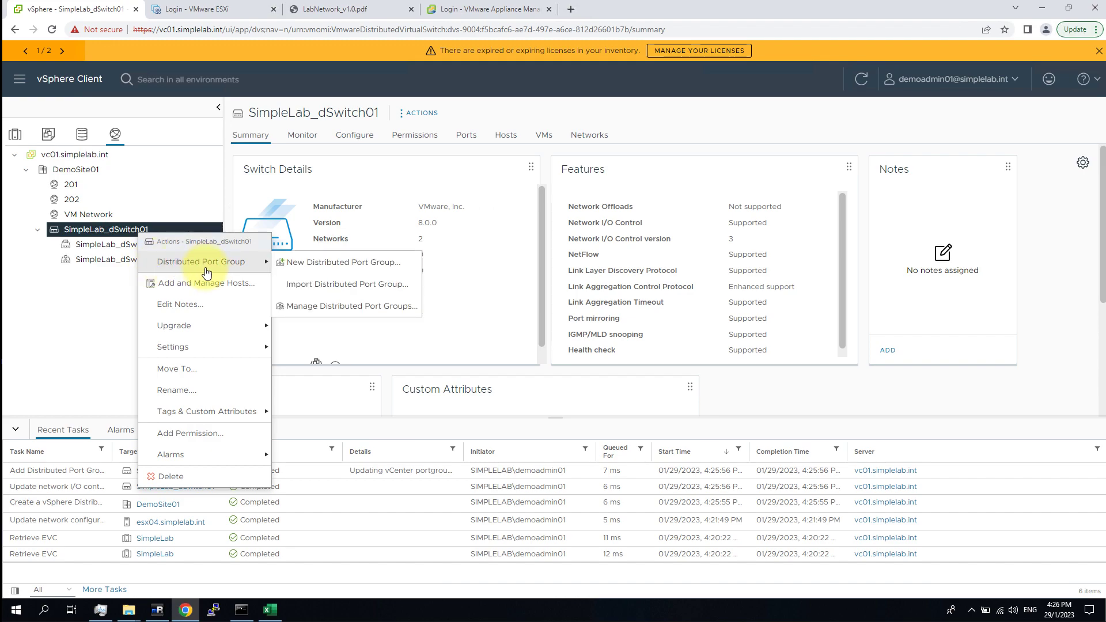
Name the new distributed port group SimpleLab_dSwitch01_Vlan00201, changing 111 to 201 in the pasted name.
click(347, 269)
click(574, 182)
key(ctrl+a)
key(ctrl+v)
double_click(572, 179)
click(572, 179)
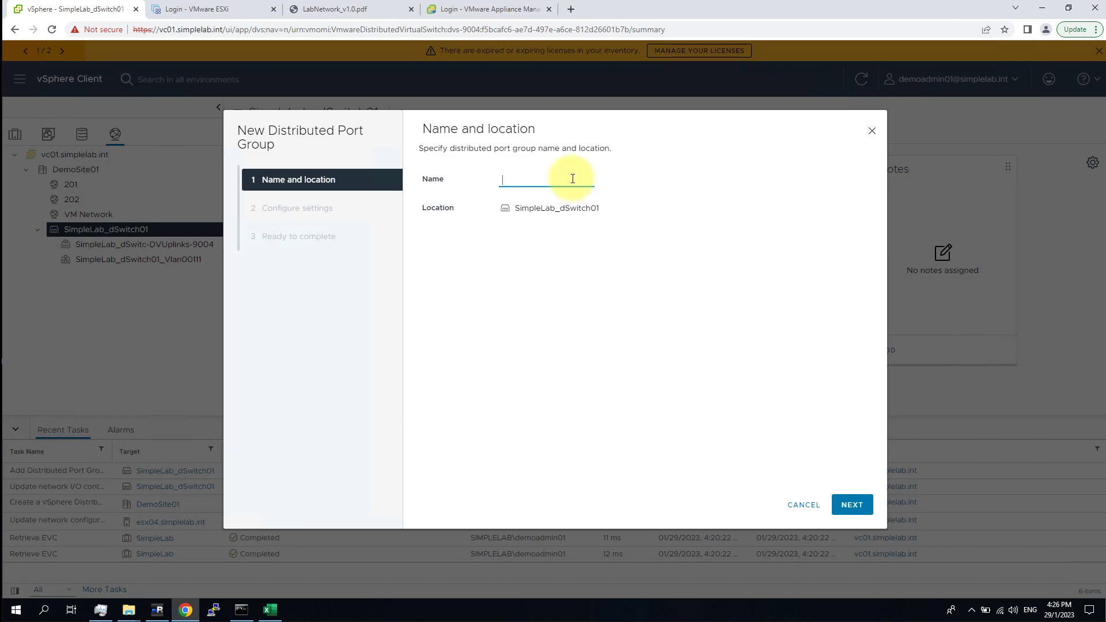
drag(583, 180, 718, 187)
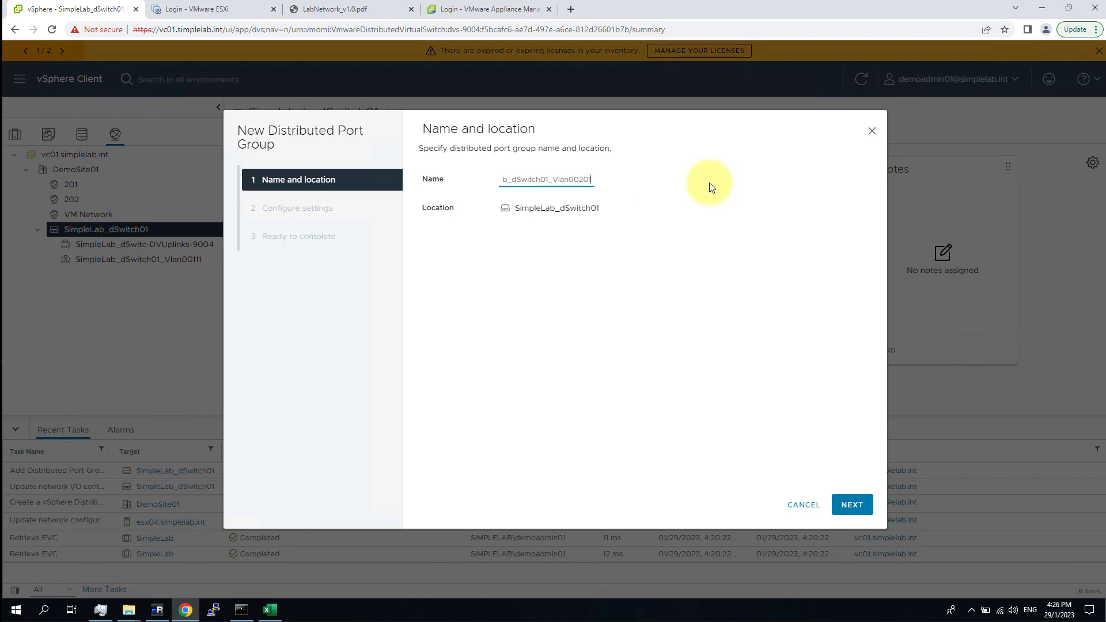
click(671, 240)
click(852, 504)
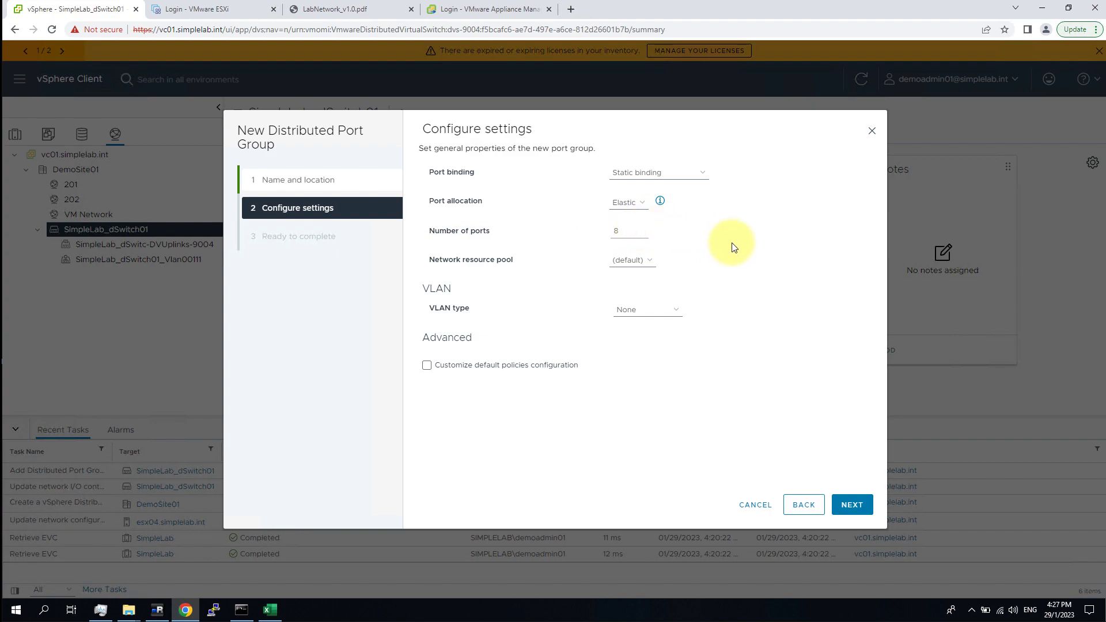
Keep elastic port allocation, set VLAN type to VLAN with ID 201, and create the port group.
click(641, 202)
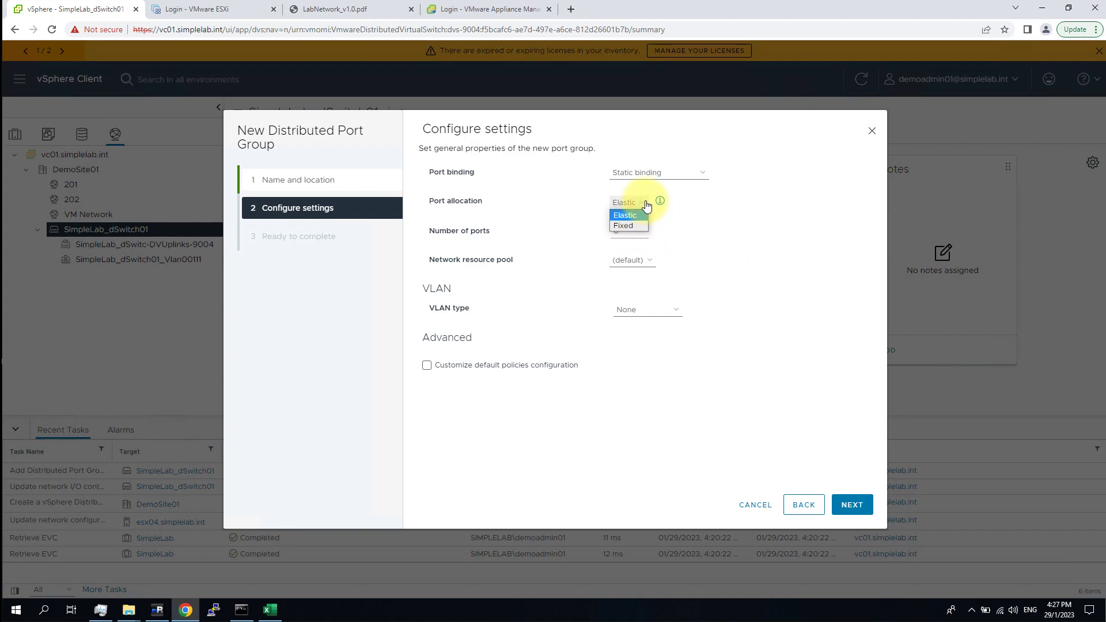
click(814, 214)
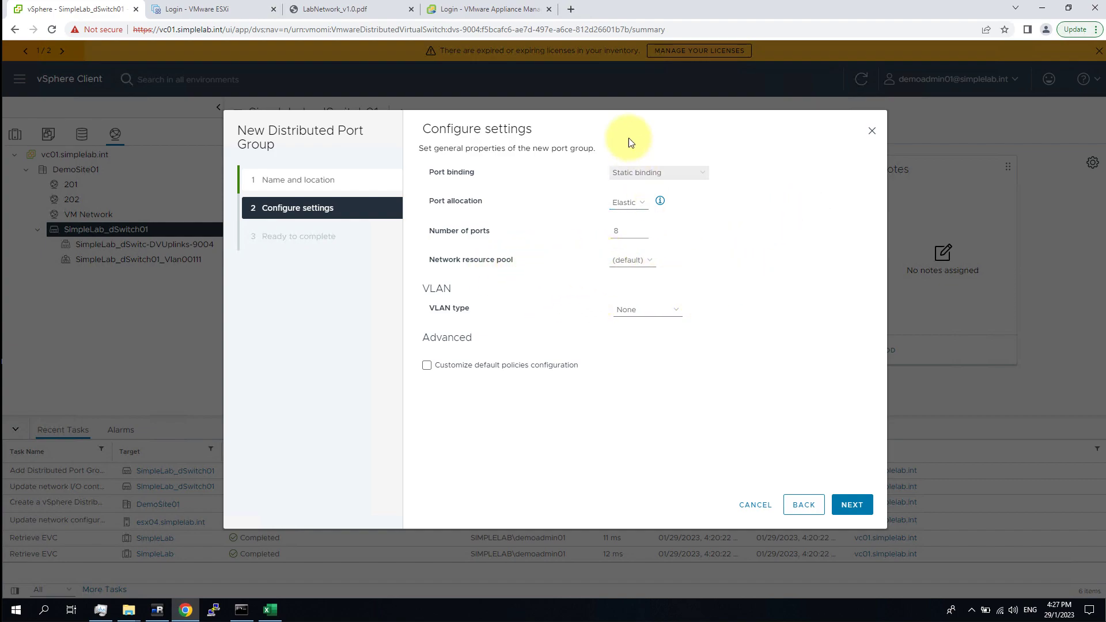
click(667, 312)
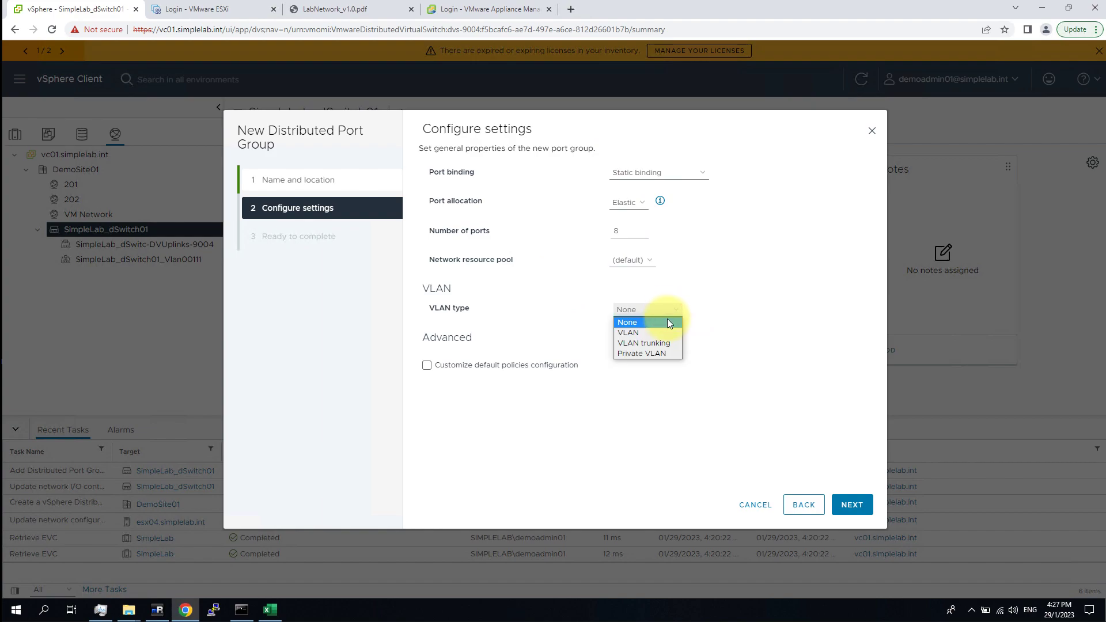
click(670, 332)
click(631, 337)
text(201)
click(858, 506)
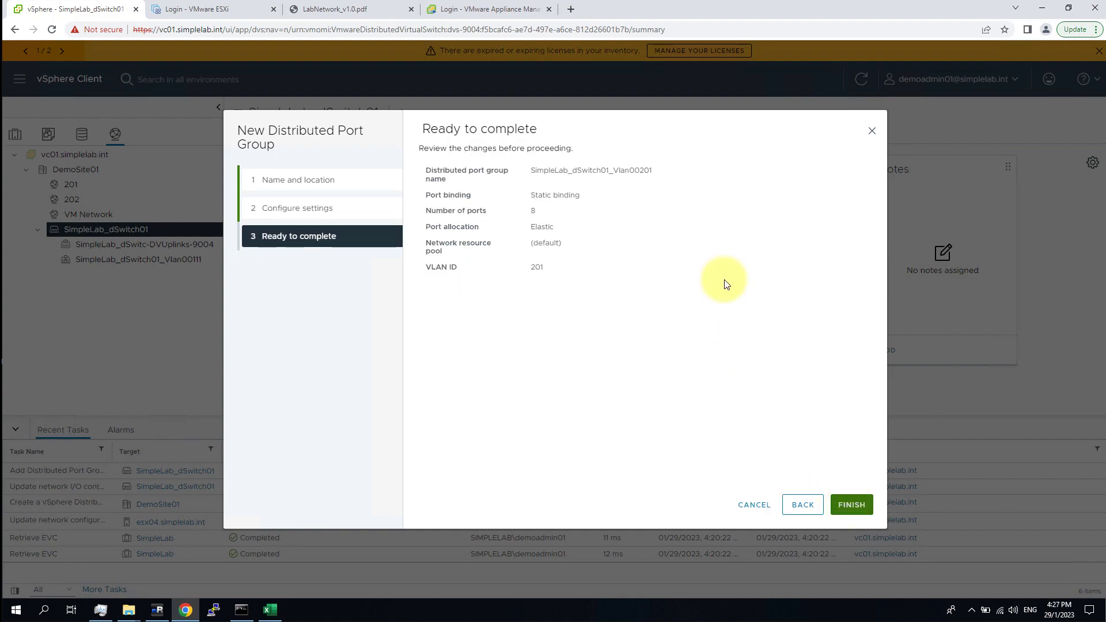
click(852, 499)
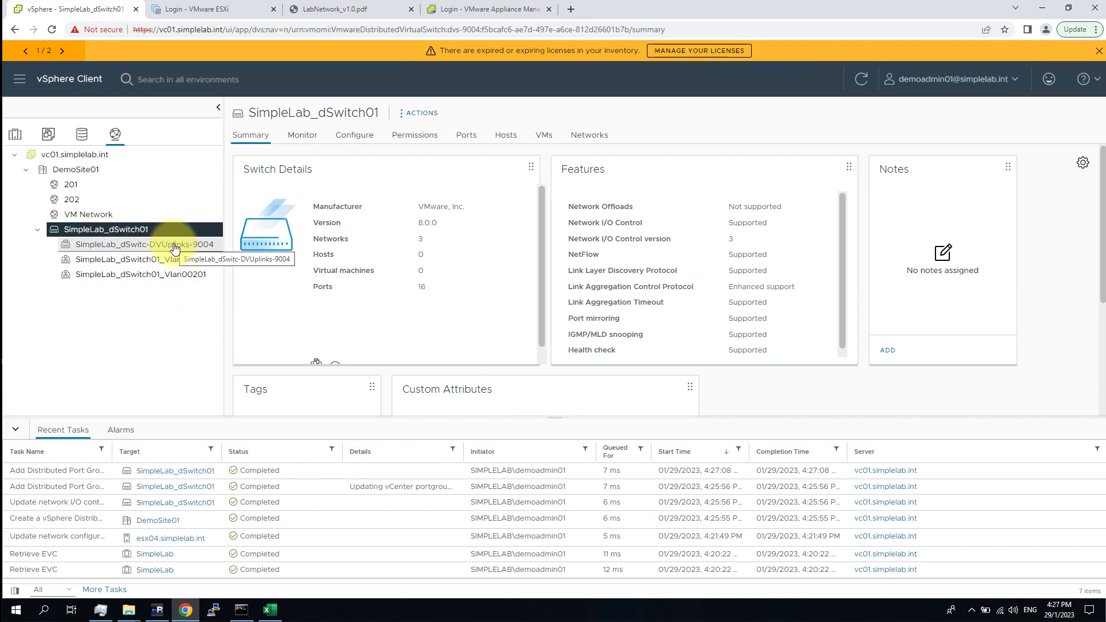
Select host esx04.simplelab.int to add to SimpleLab_dSwitch01 in Add and Manage Hosts.
right_click(140, 227)
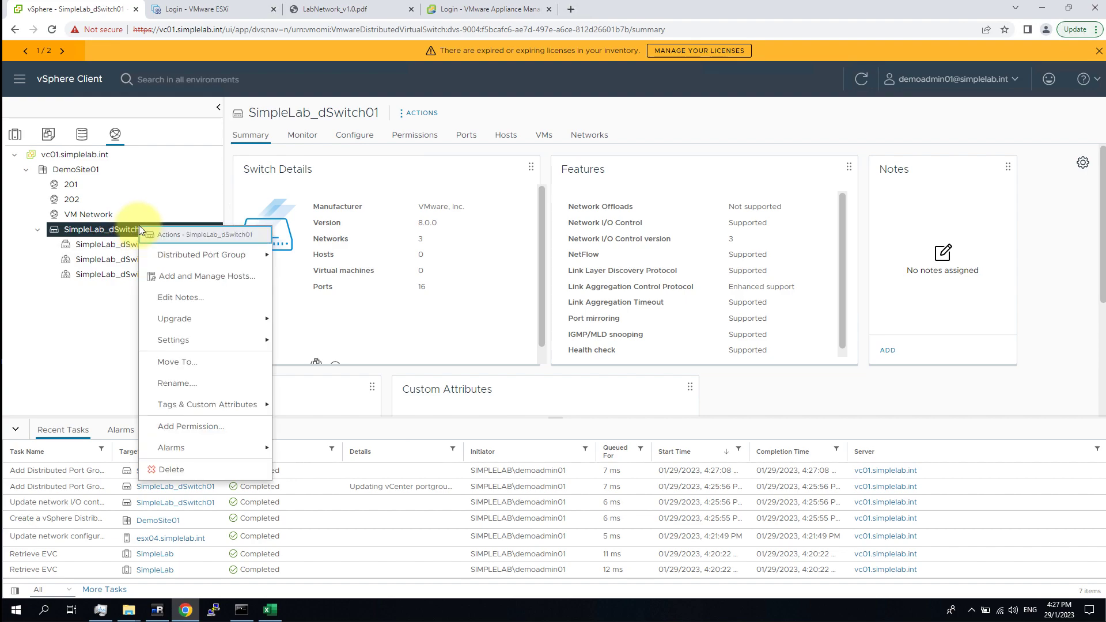
click(223, 275)
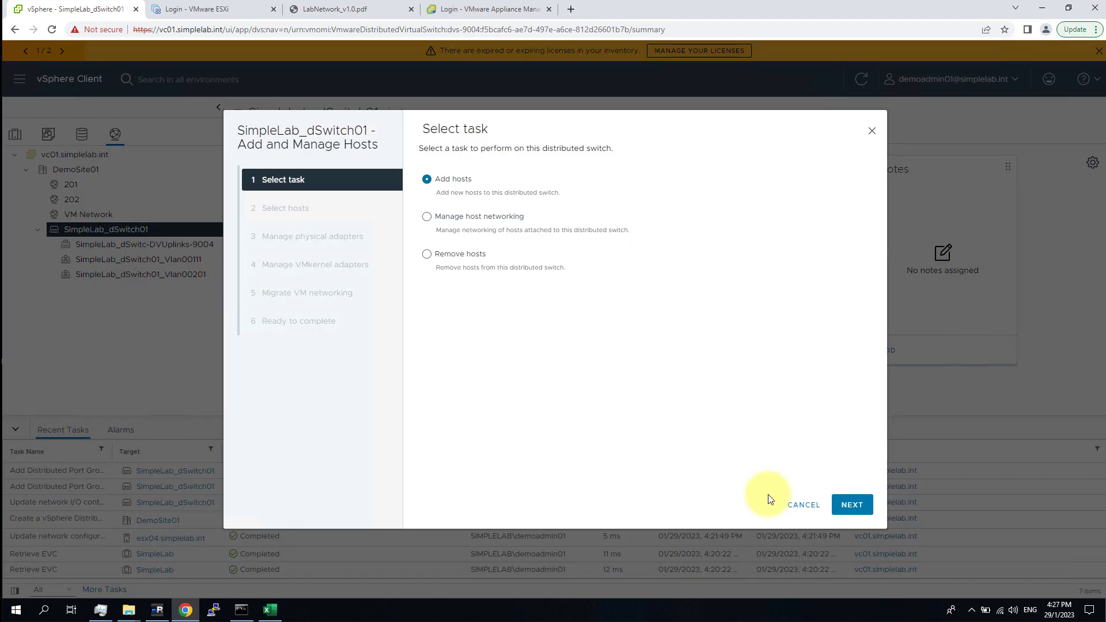
click(800, 505)
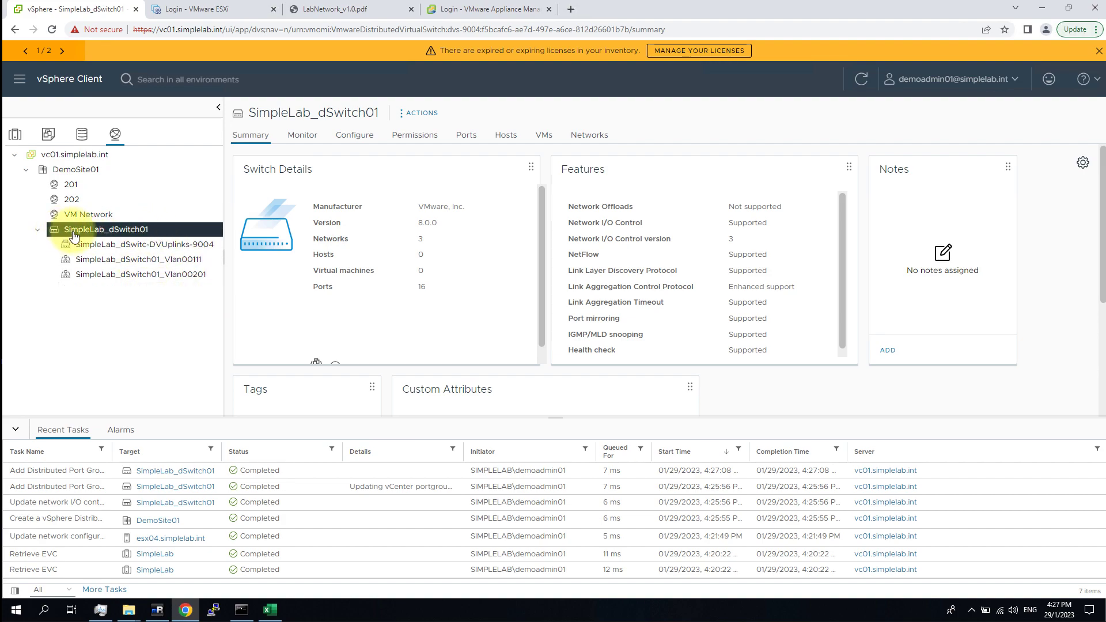
right_click(145, 236)
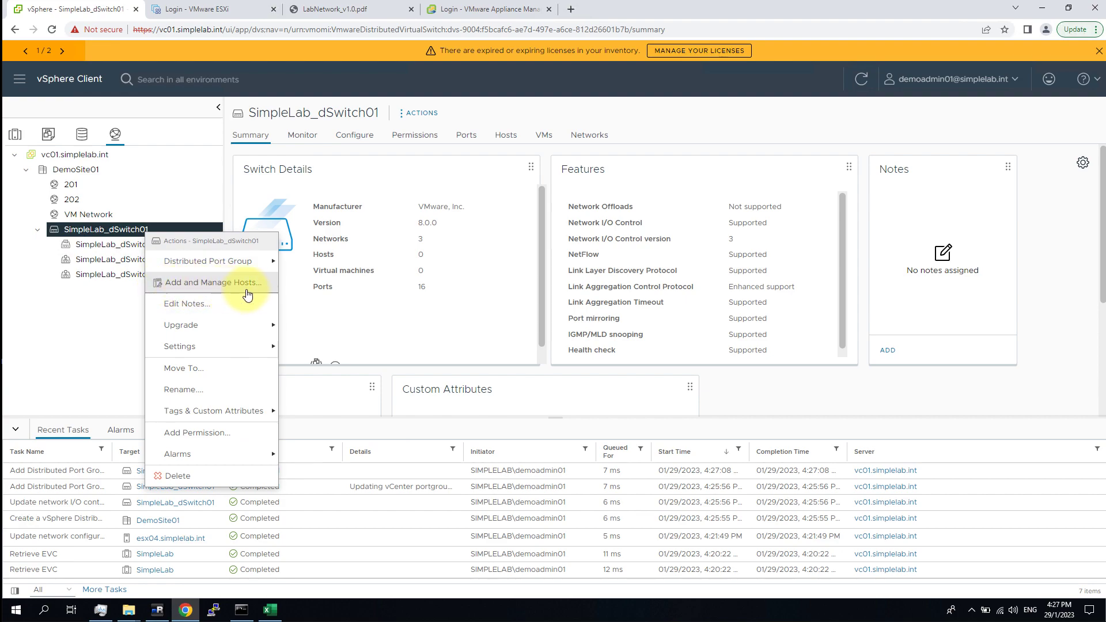
click(249, 289)
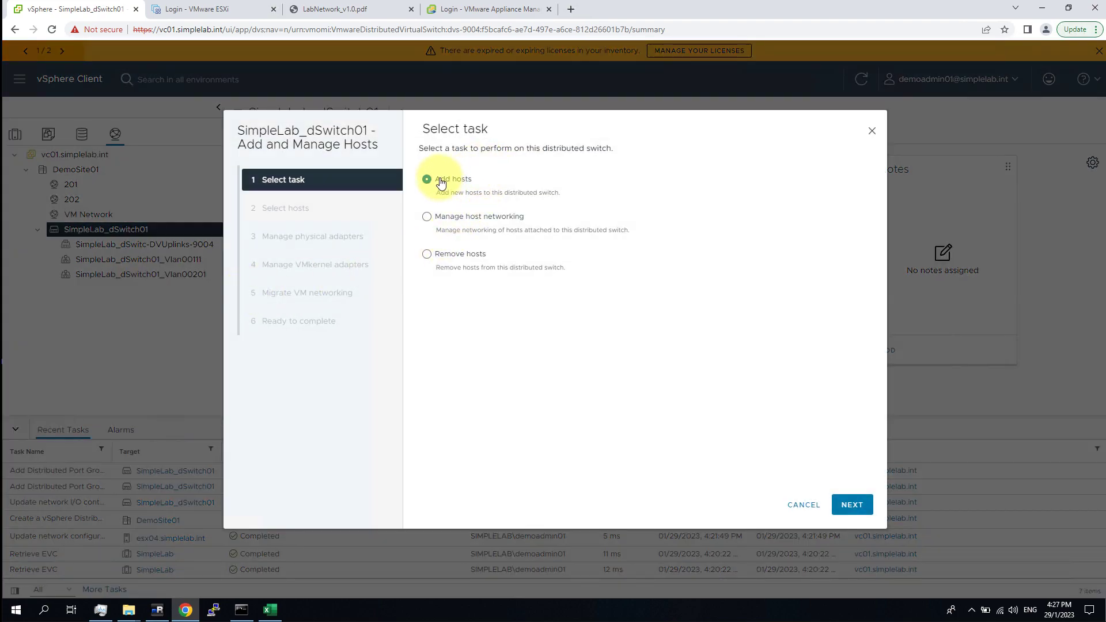
click(438, 182)
click(852, 505)
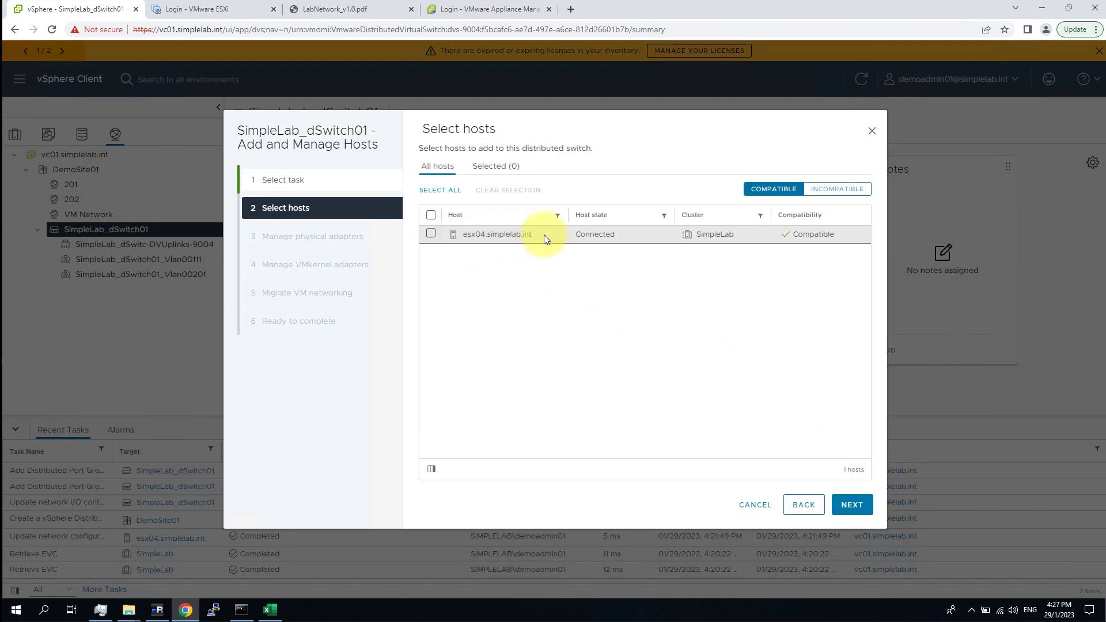
click(431, 234)
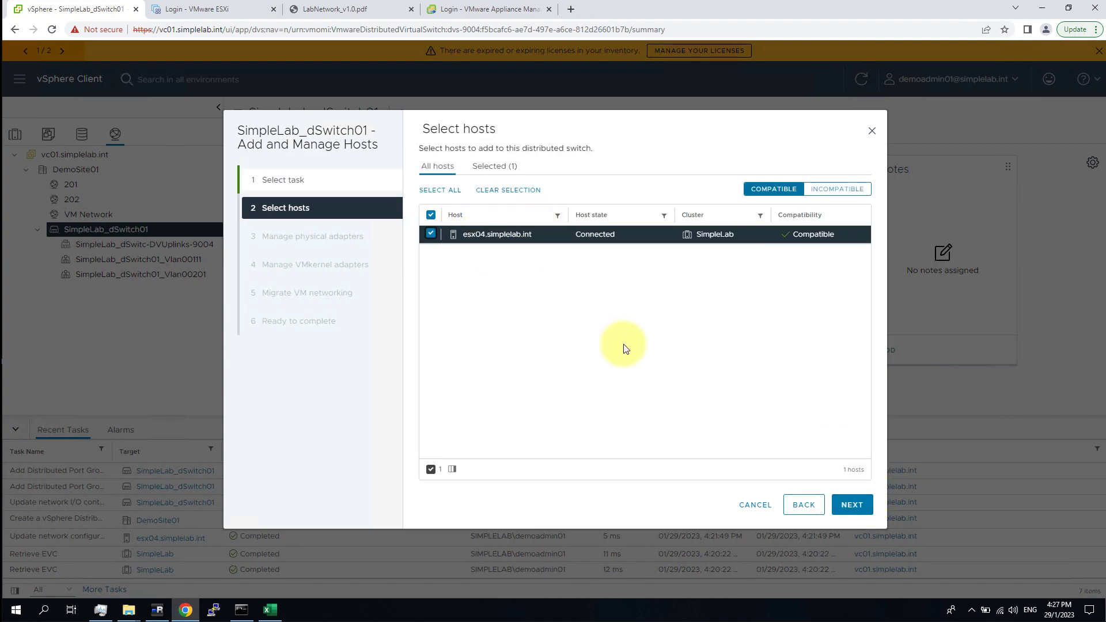
click(852, 505)
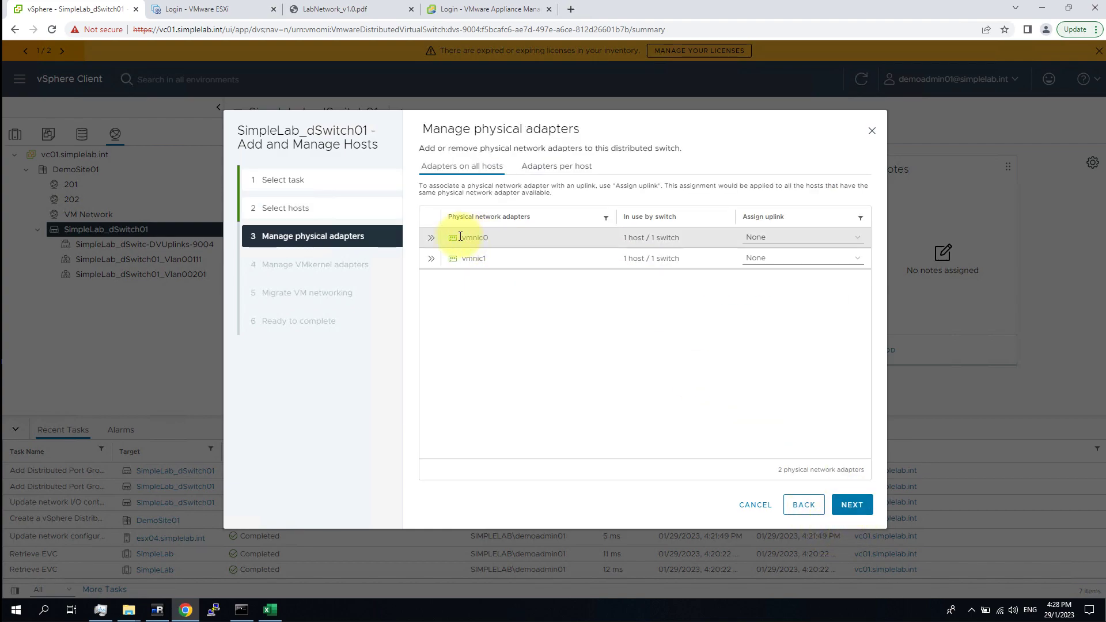
Assign physical adapter vmnic0 to Uplink 1.
click(431, 240)
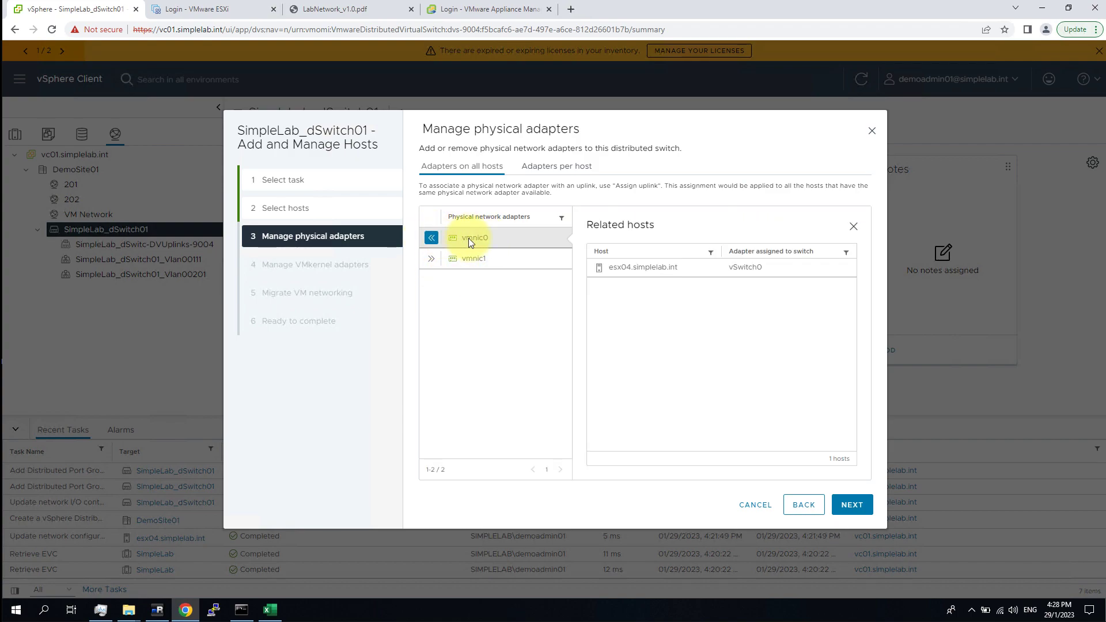
click(429, 239)
click(768, 244)
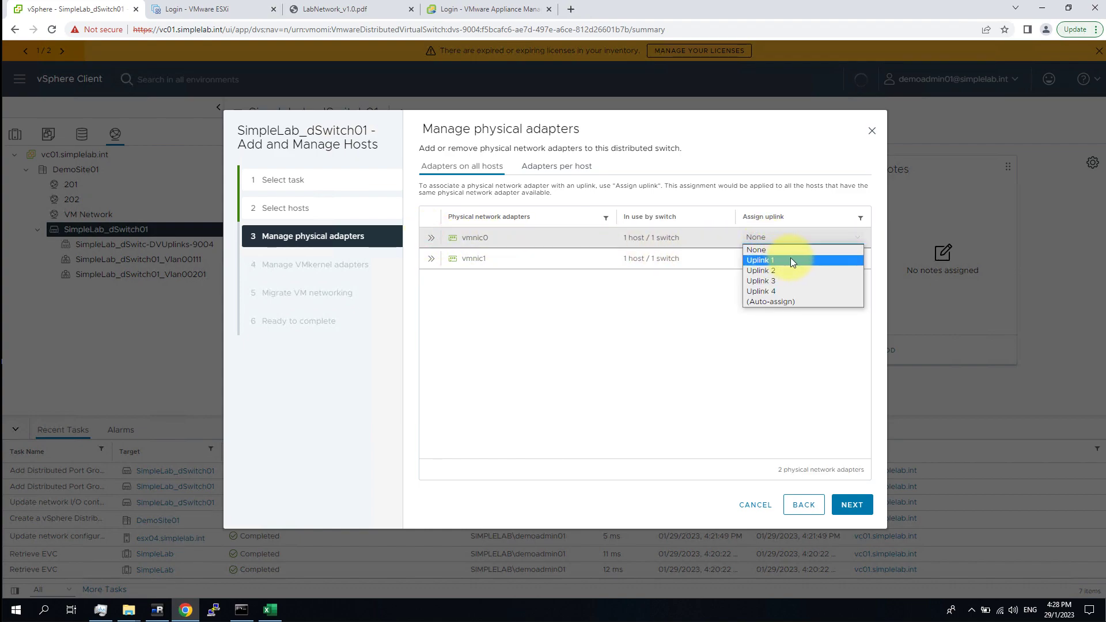
click(791, 260)
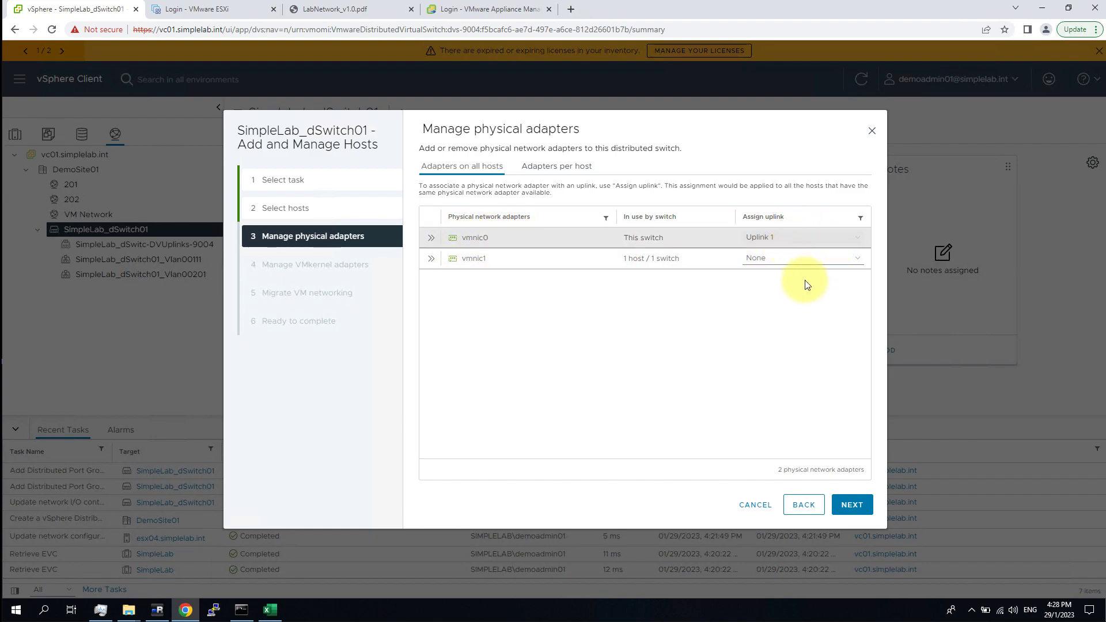
click(863, 506)
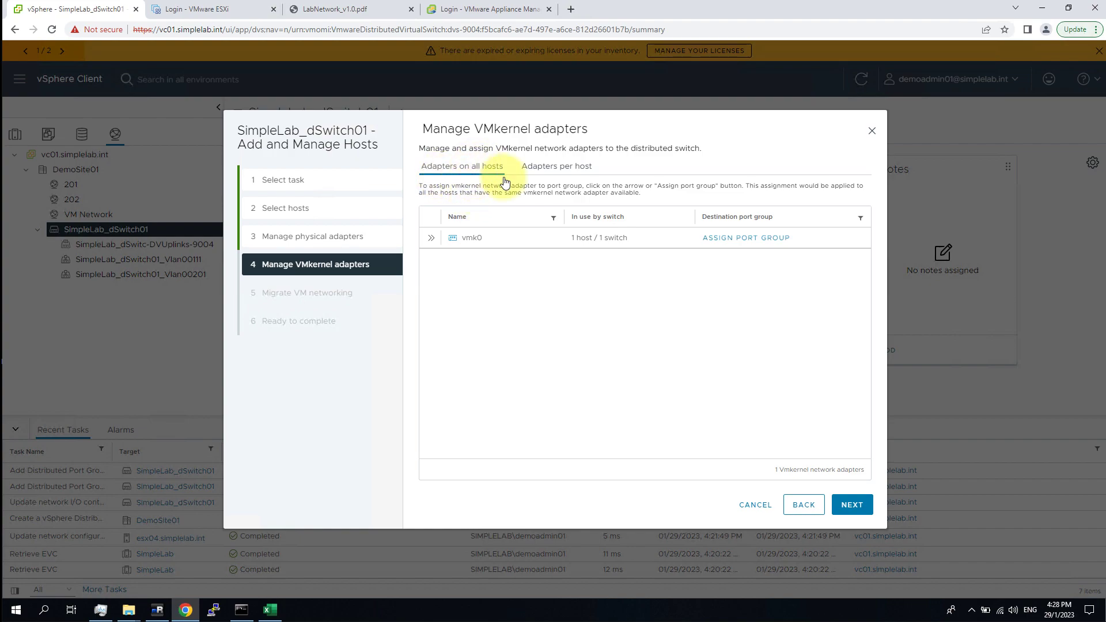
Assign VMkernel adapter vmk0 to the SimpleLab_dSwitch01_Vlan00111 port group.
click(431, 238)
click(431, 238)
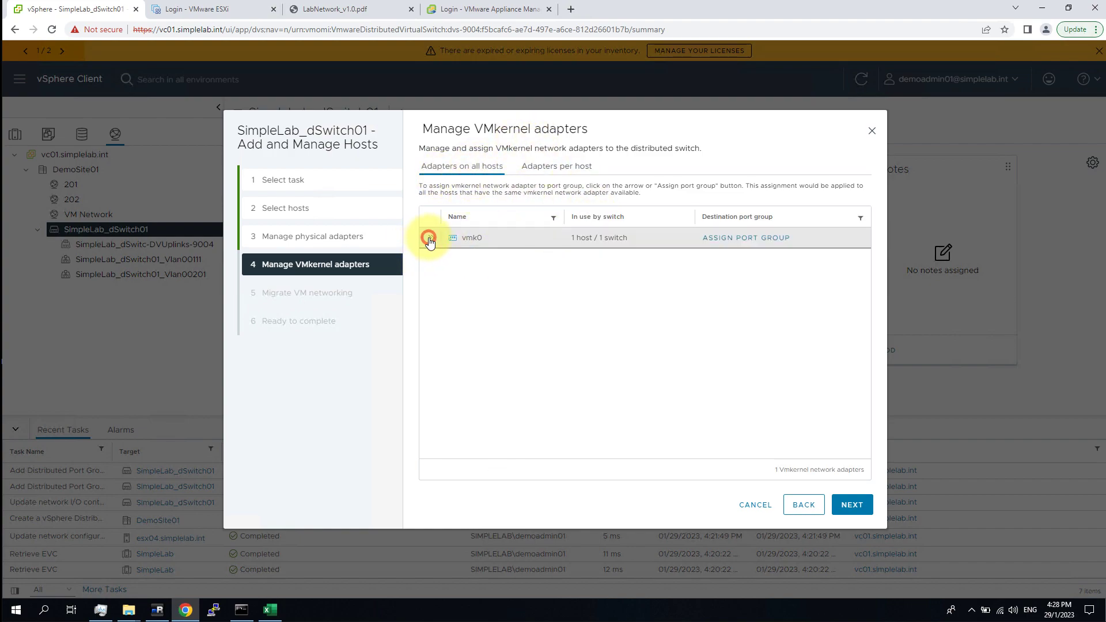
click(763, 238)
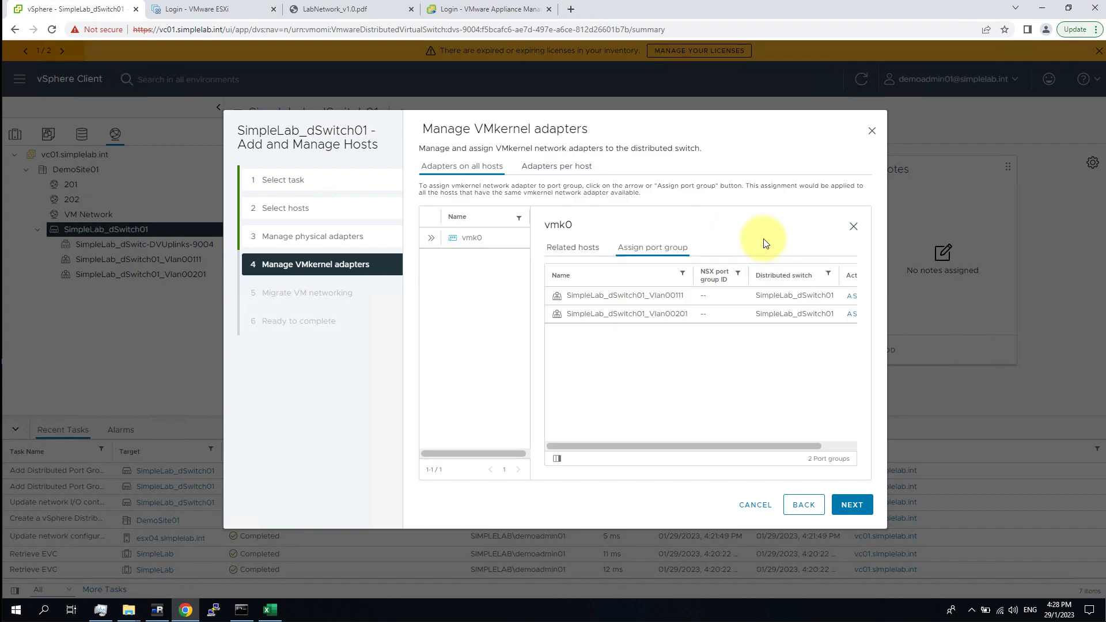
click(674, 299)
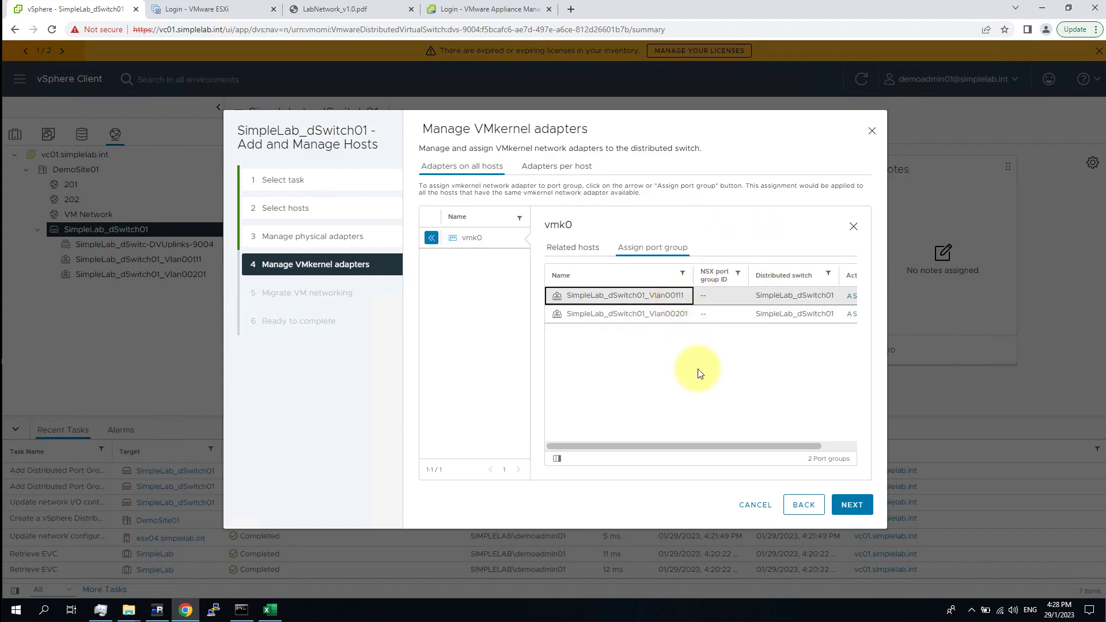
scroll(771, 452, right, 2)
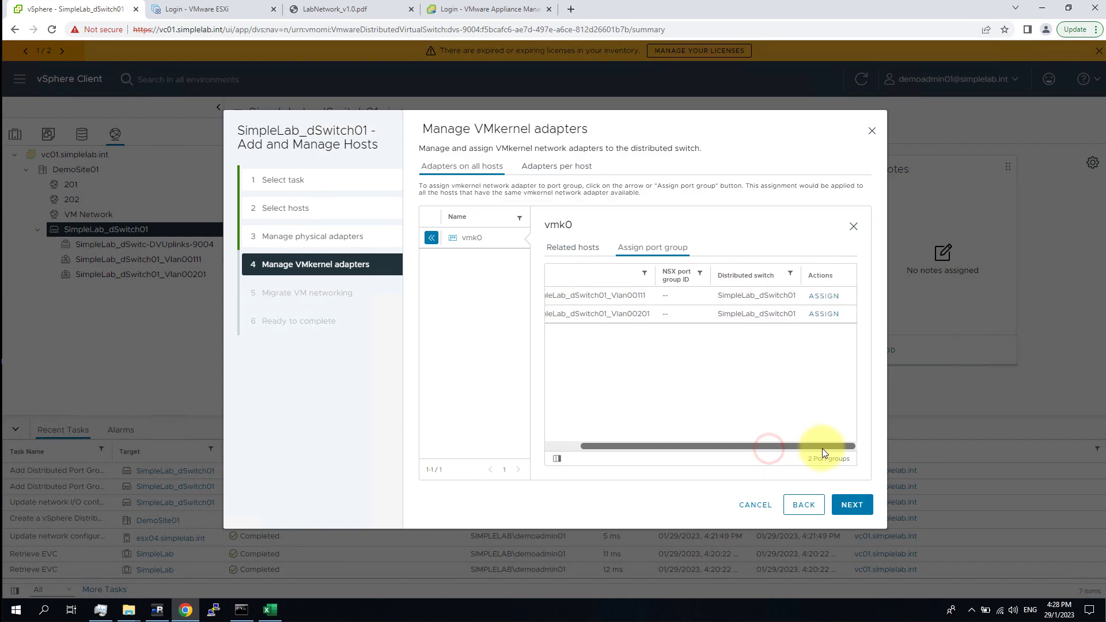
click(824, 297)
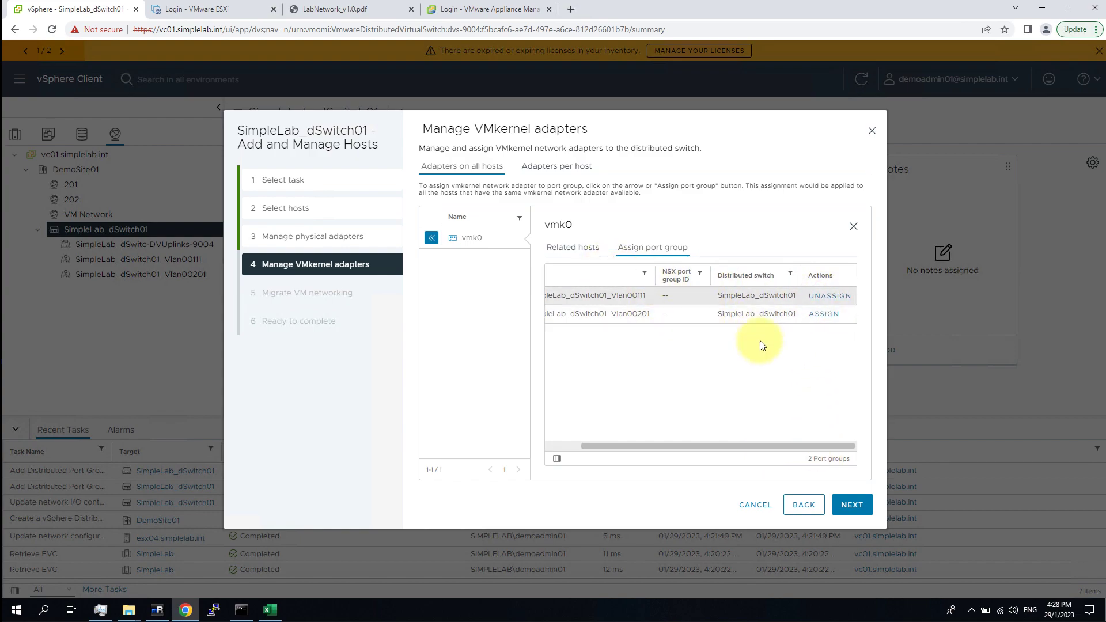
Skip VM networking migration and finish adding esx04 to the switch.
click(854, 503)
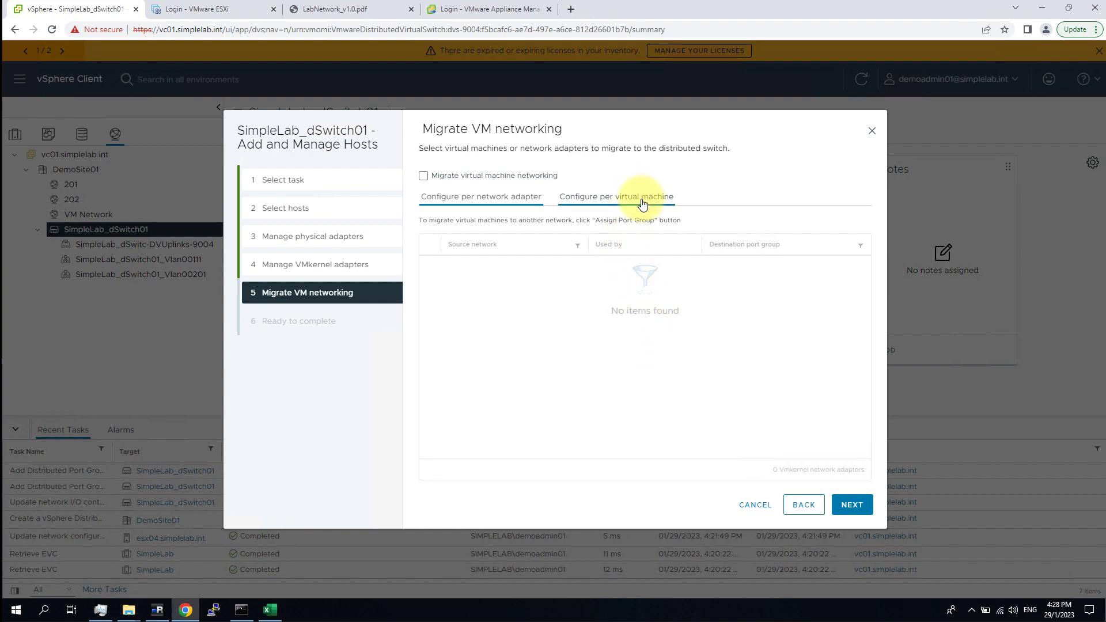
click(673, 363)
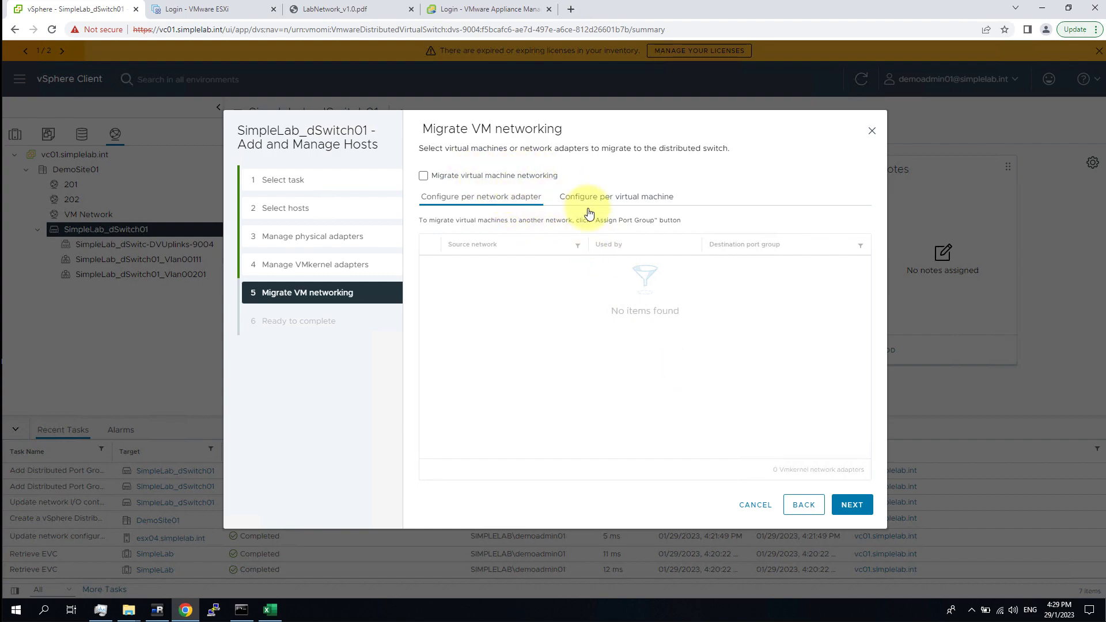
click(857, 512)
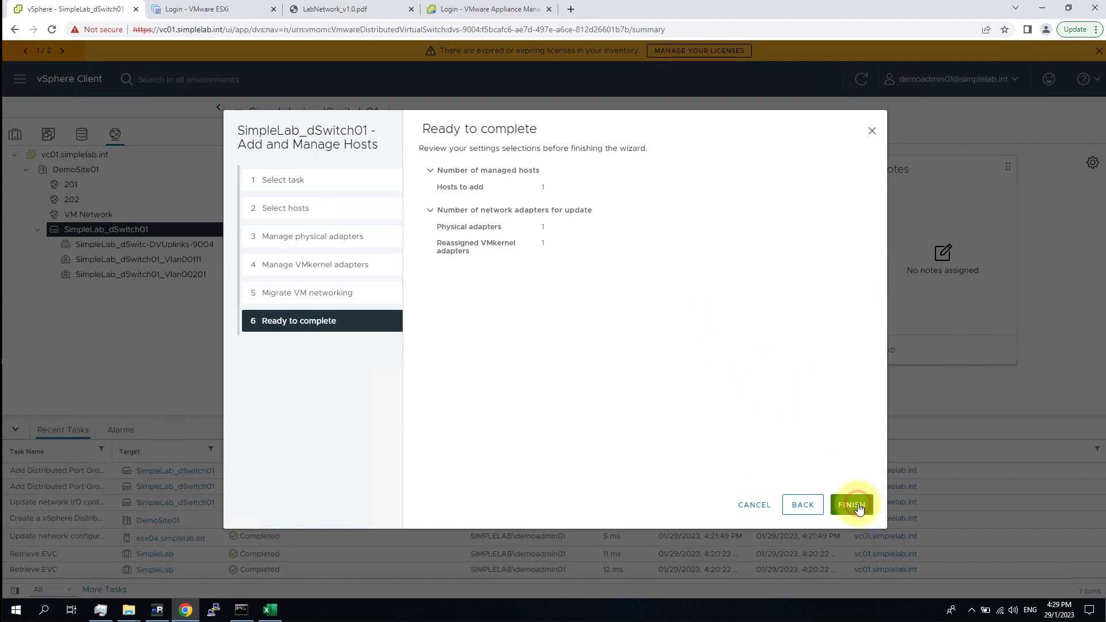
click(855, 507)
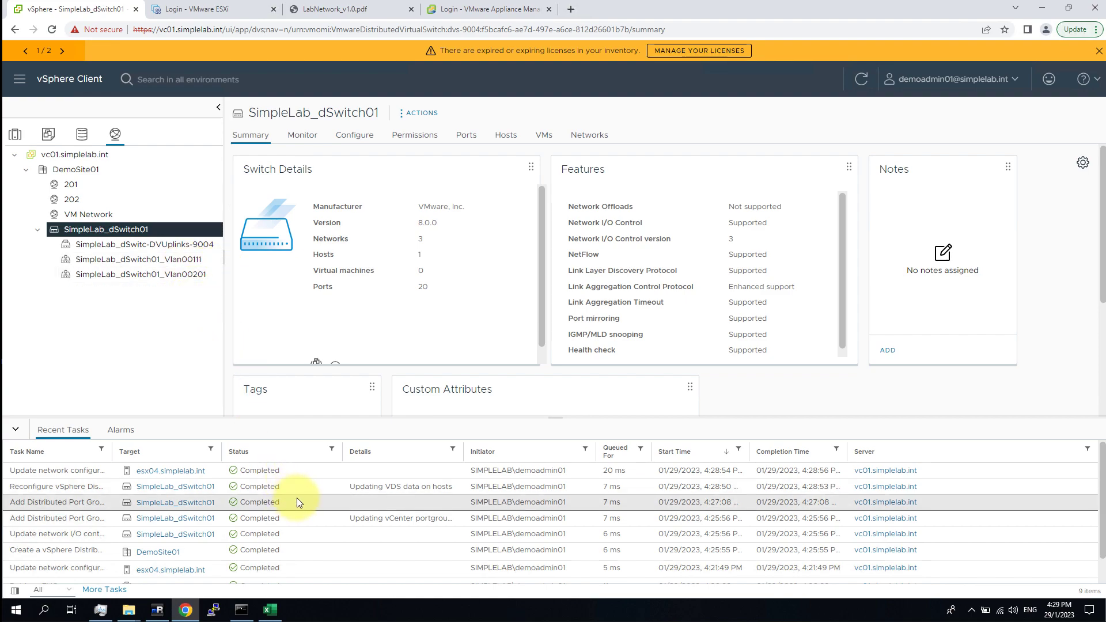
click(15, 135)
Power on web01 and open its remote console despite the certificate warning.
click(135, 319)
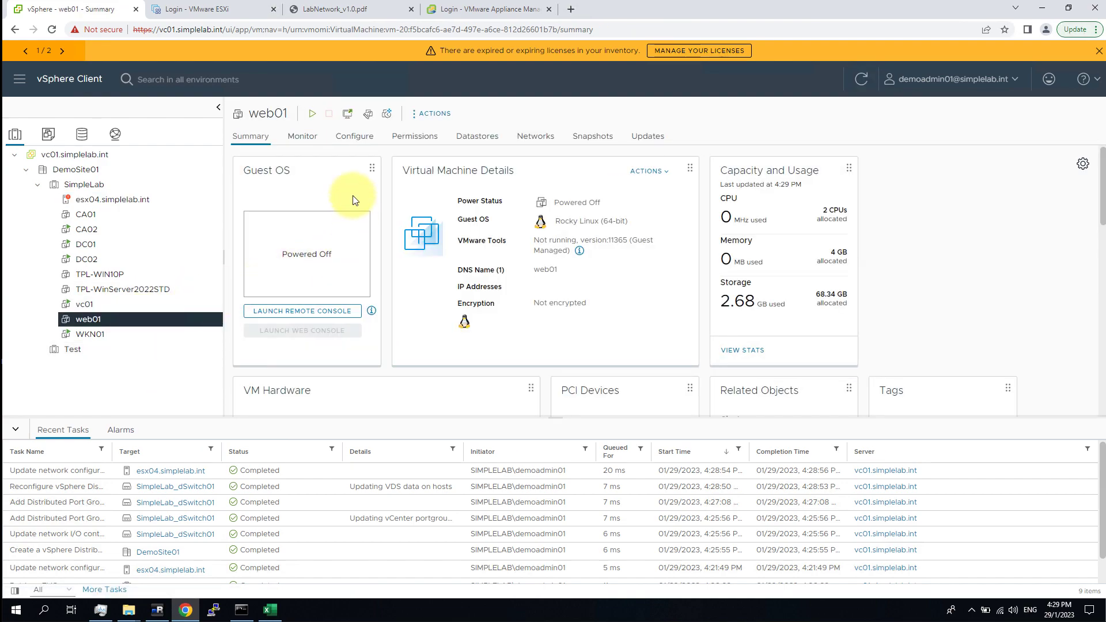
click(314, 114)
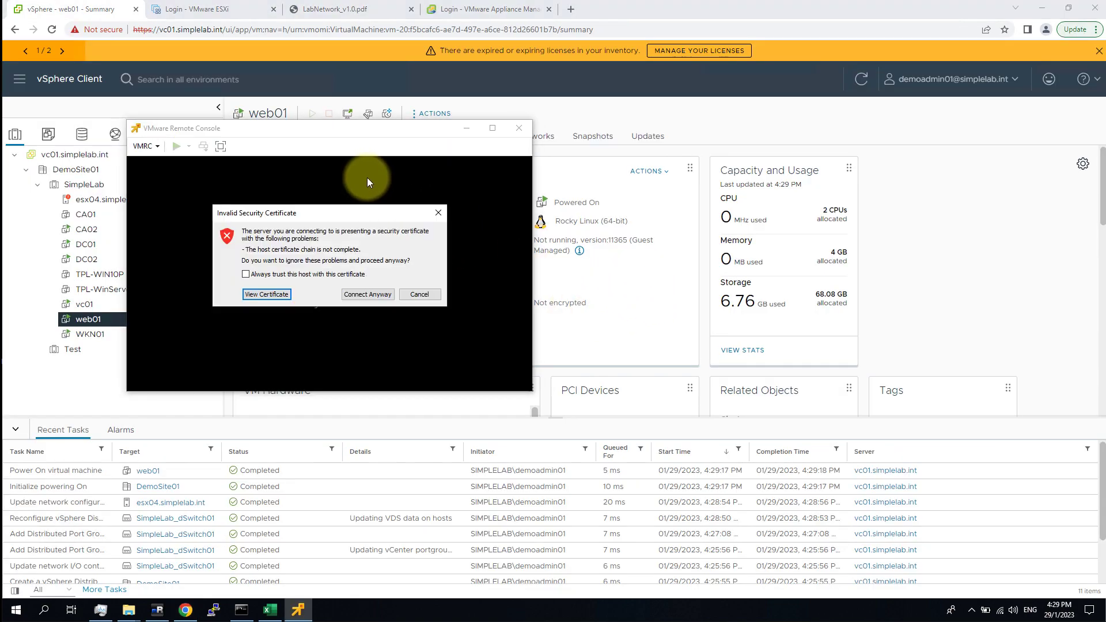
click(367, 294)
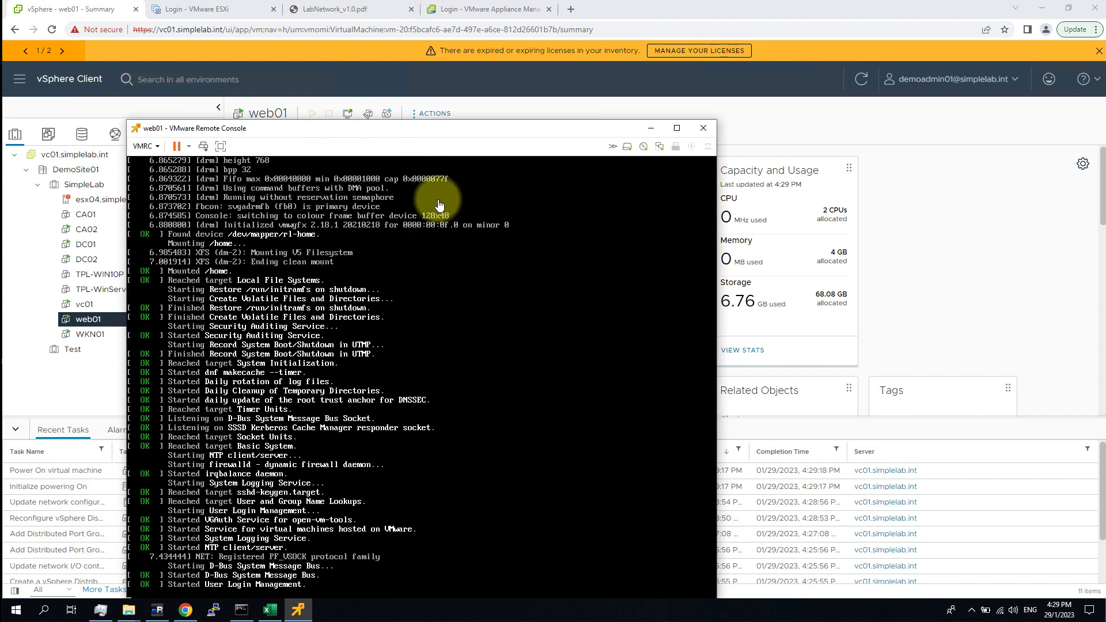
Log into web01 as root and open its network adapter settings.
drag(392, 132, 582, 80)
click(631, 312)
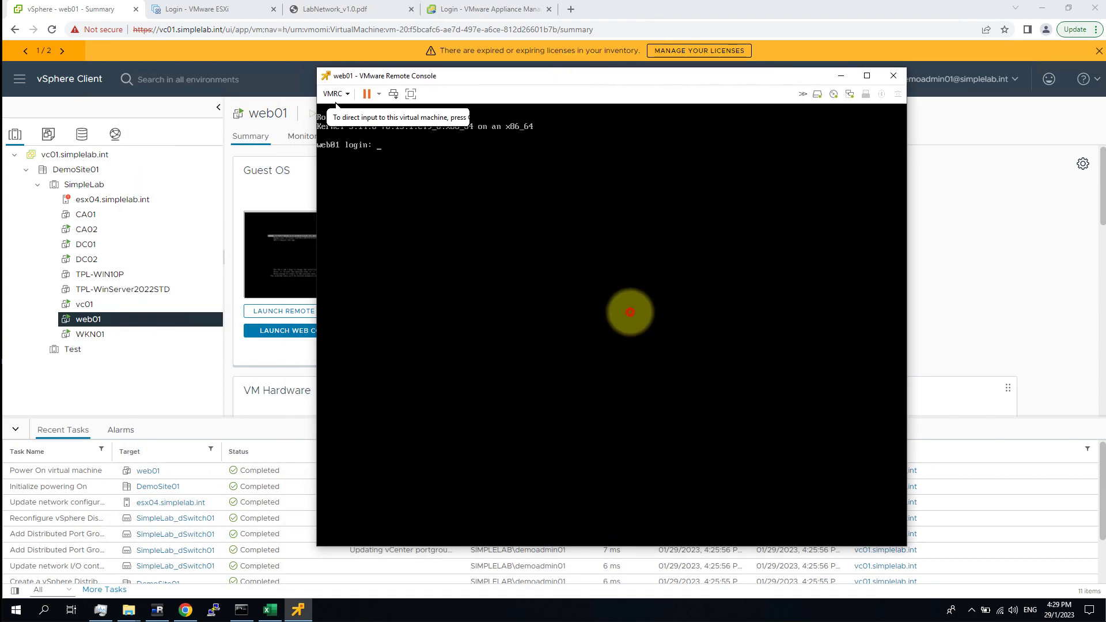
text(root)
key(Return)
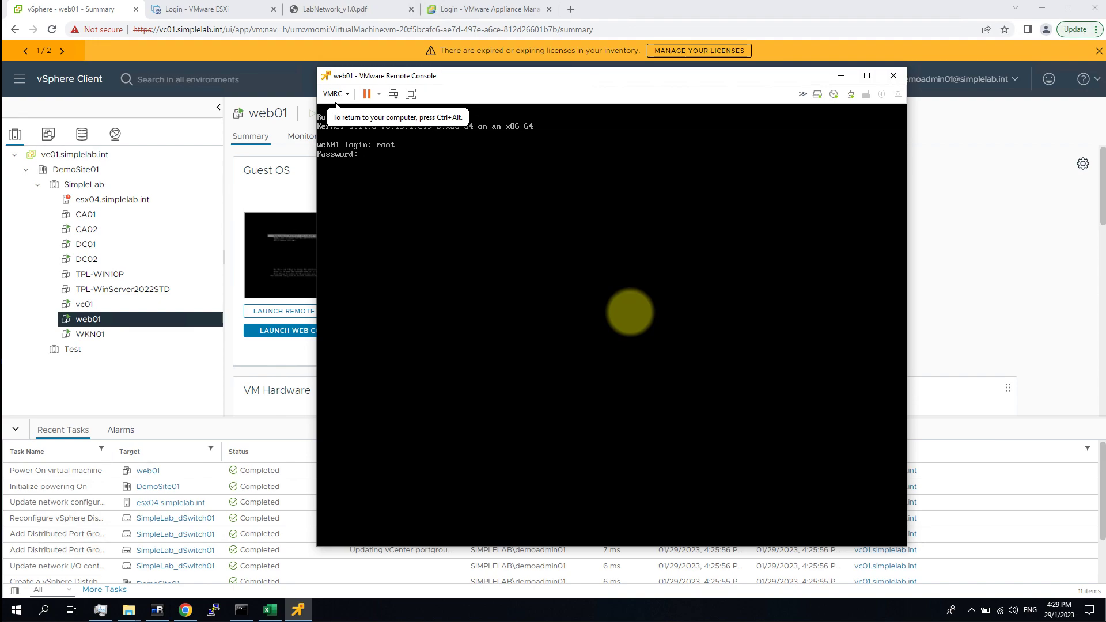
key(Return)
click(848, 94)
click(818, 118)
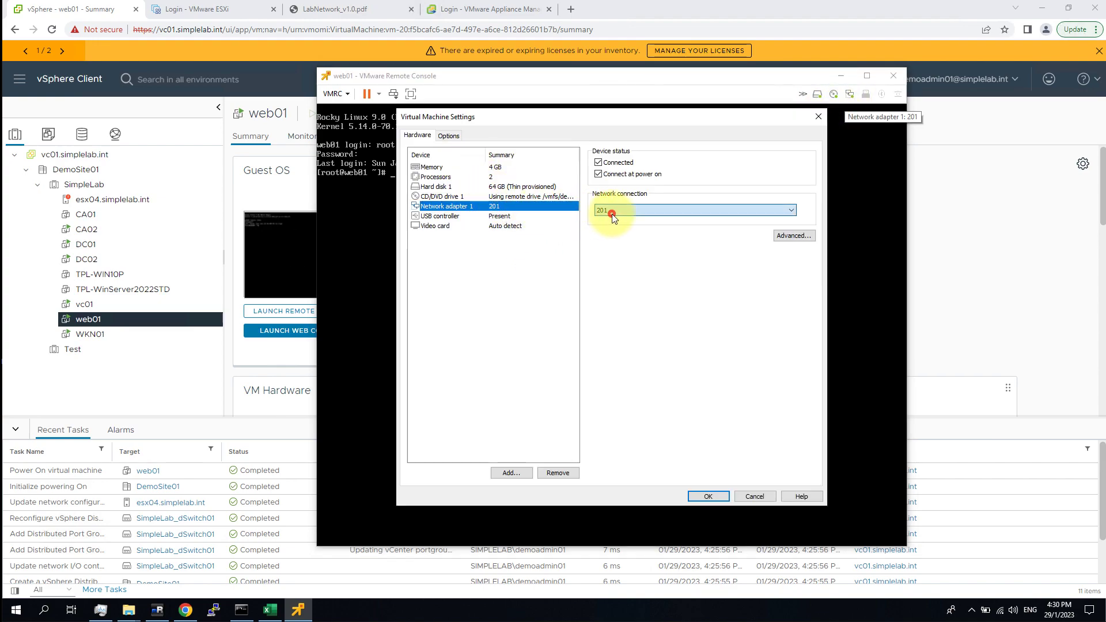
Switch Network adapter 1's connection to SimpleLab_dSwitch01_Vlan00201 and apply it.
click(612, 212)
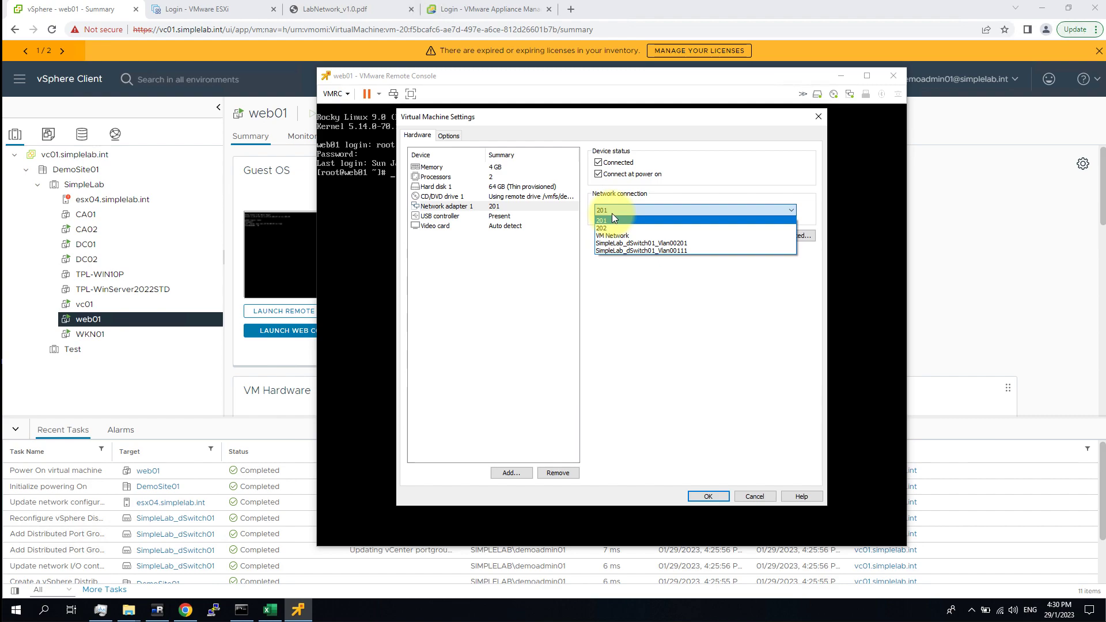
click(506, 307)
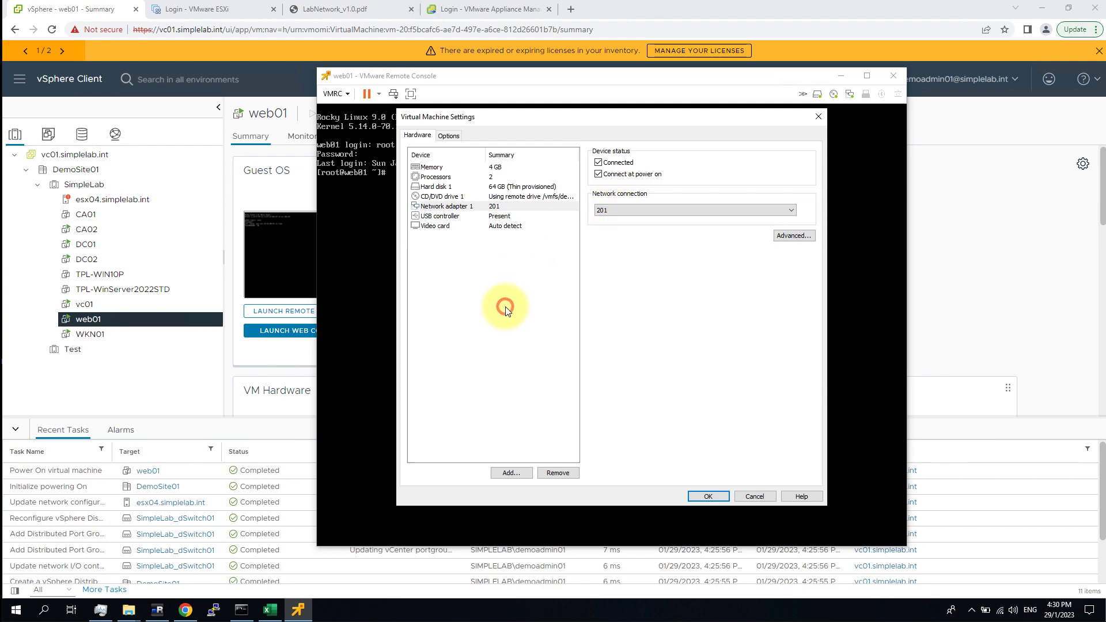
click(620, 211)
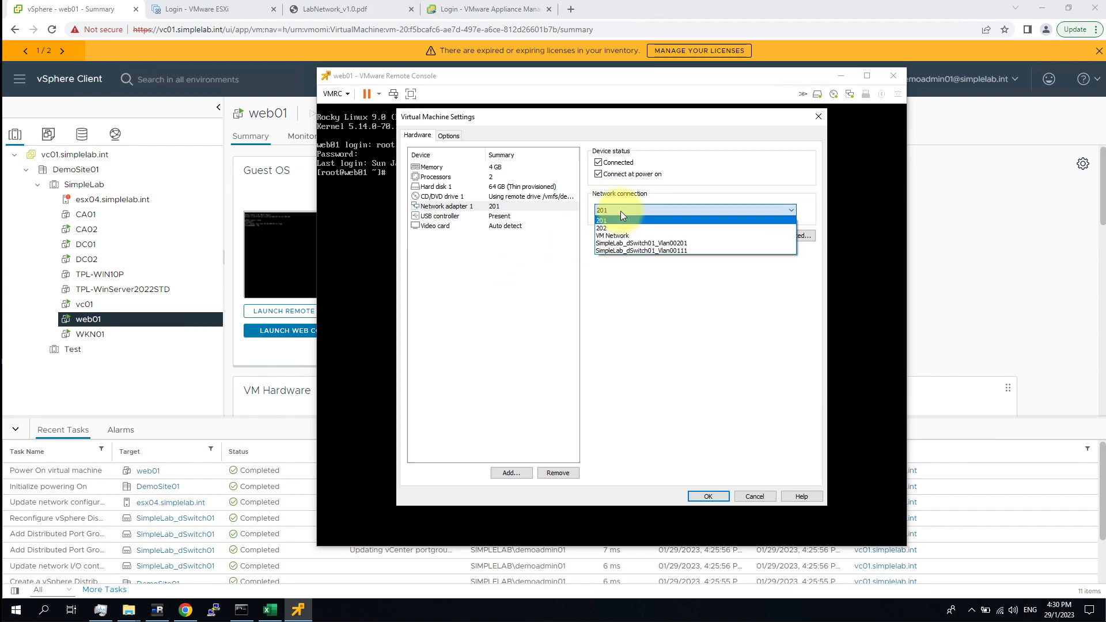
click(677, 243)
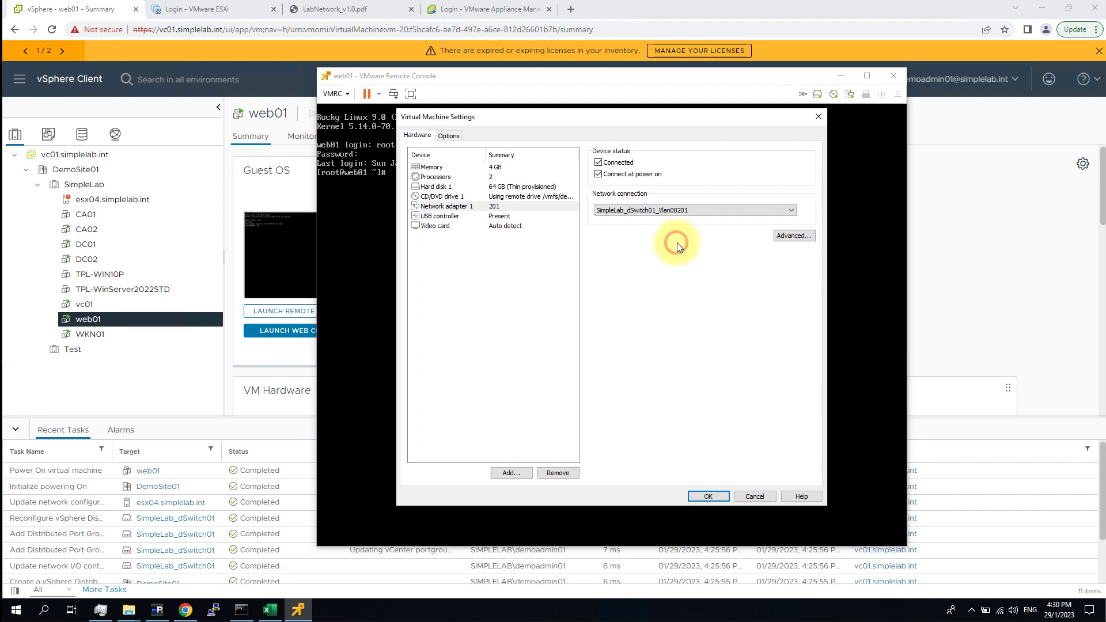
click(723, 498)
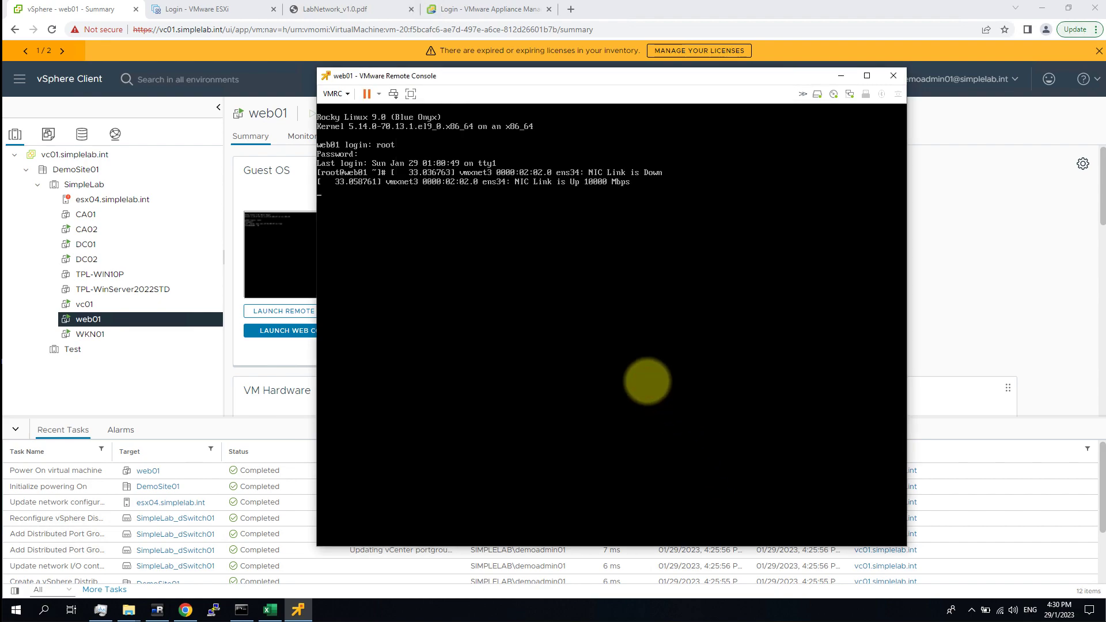
Ping 192.168.111.62 from web01 and stop it after the replies.
key(Return)
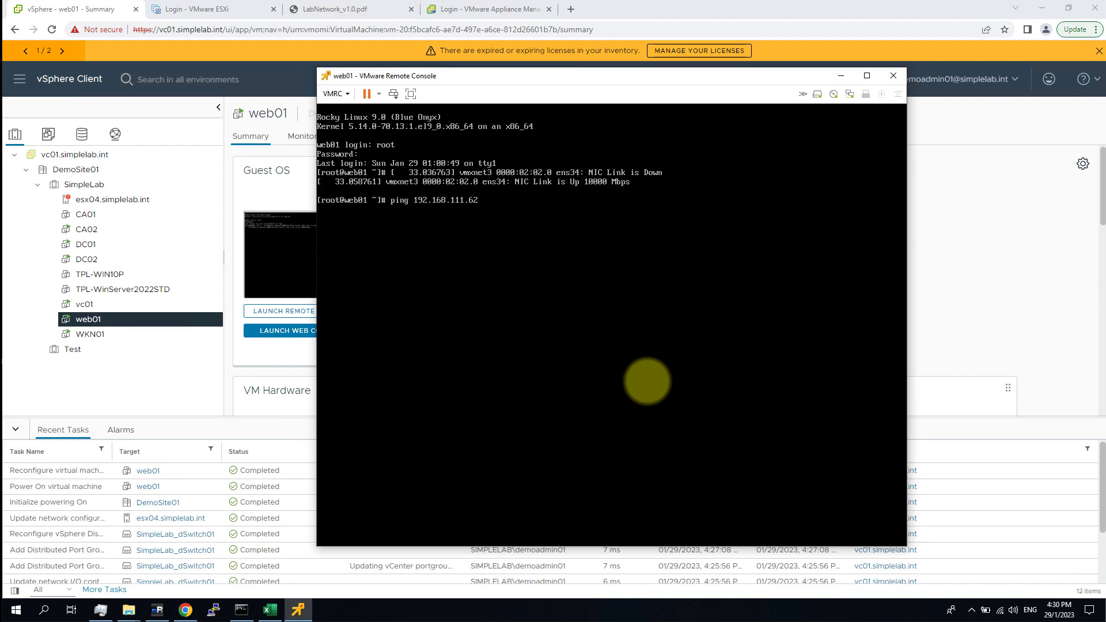
key(Return)
key(ctrl+c)
key(Up)
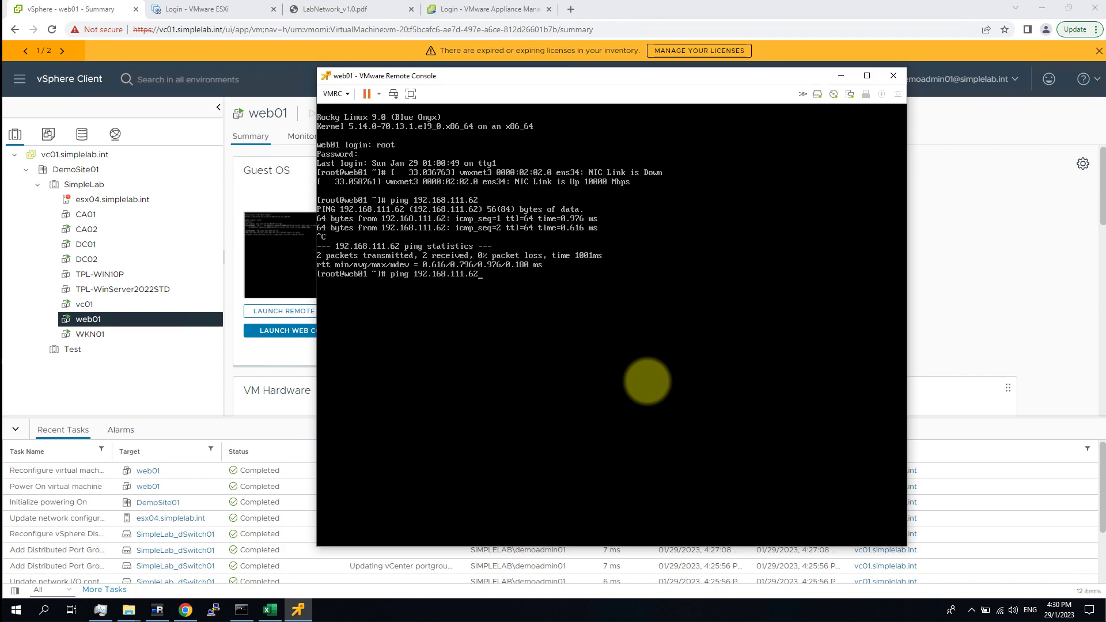
Bring up the Windows Command Prompt and move it beside the console.
click(237, 614)
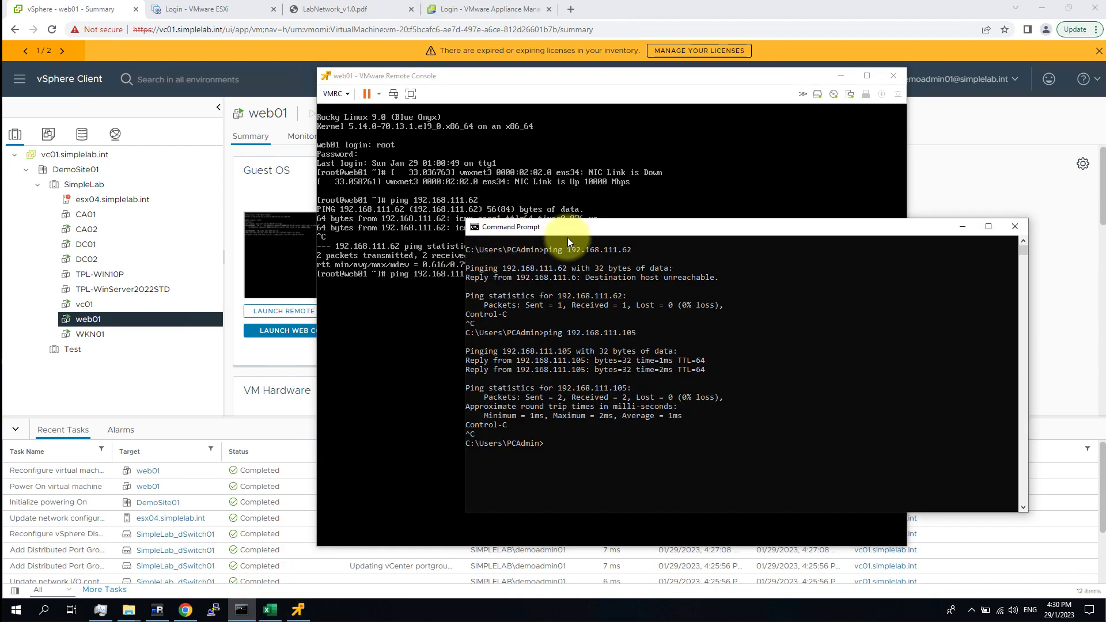
drag(568, 238, 839, 263)
click(758, 367)
key(Escape)
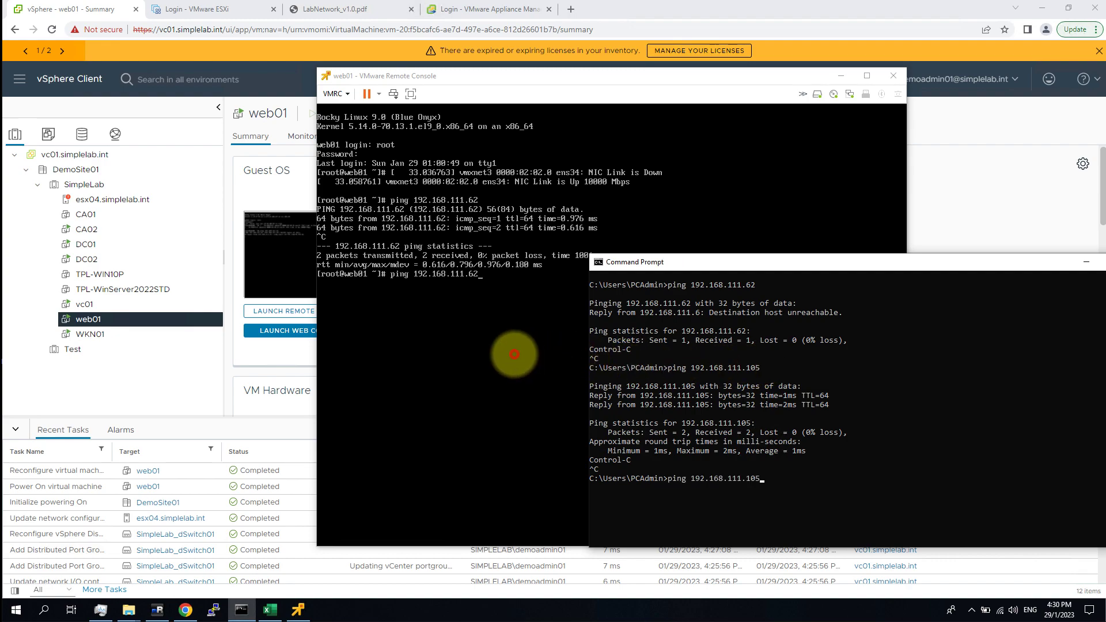
Run ip a on web01 to show ens34 at 192.168.111.105/24.
click(515, 354)
key(ctrl+c)
key(ctrl+c)
key(ctrl+c)
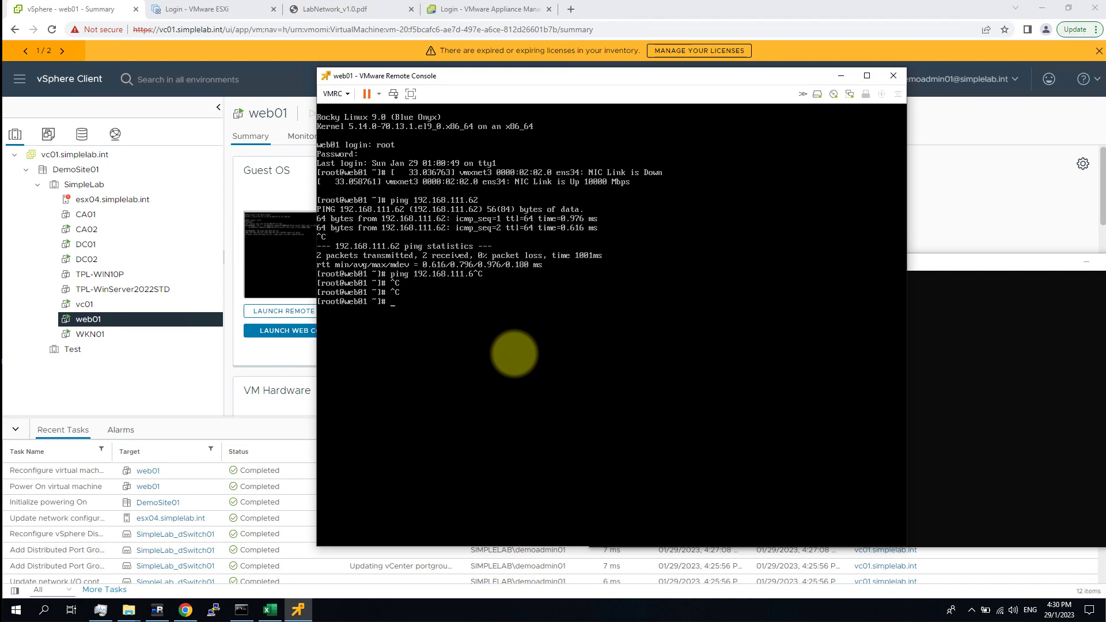
text(ip a)
key(Return)
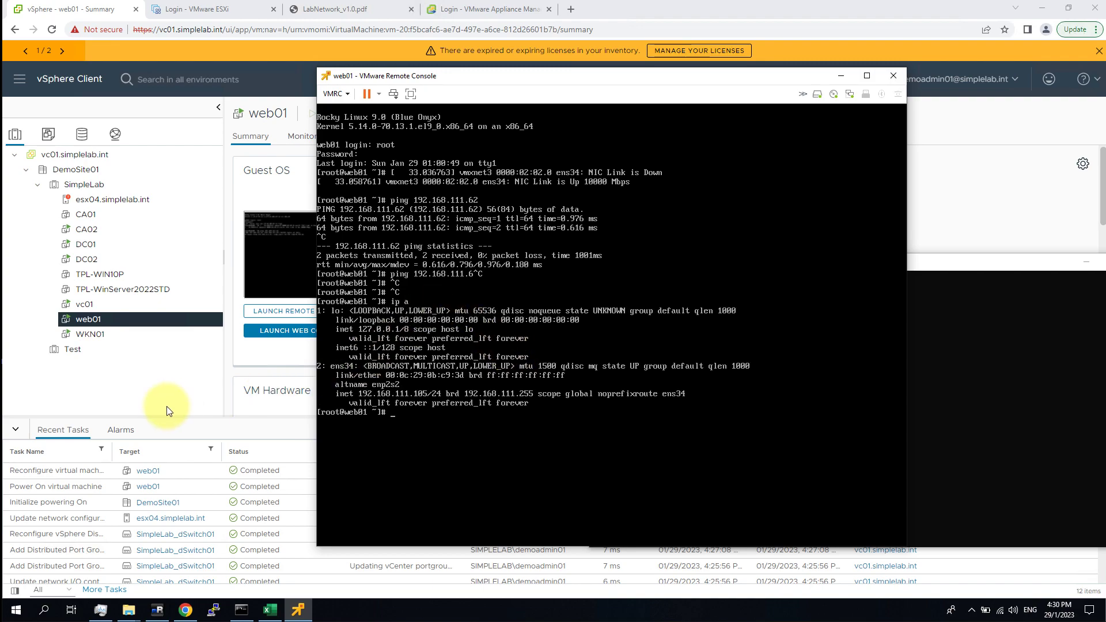
click(998, 265)
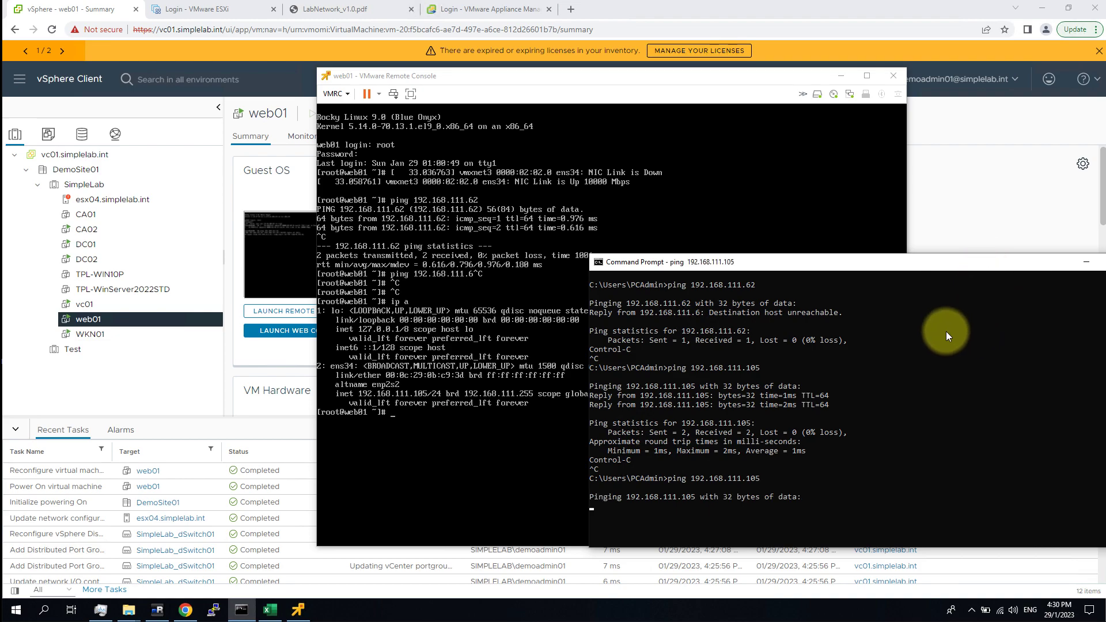
click(439, 229)
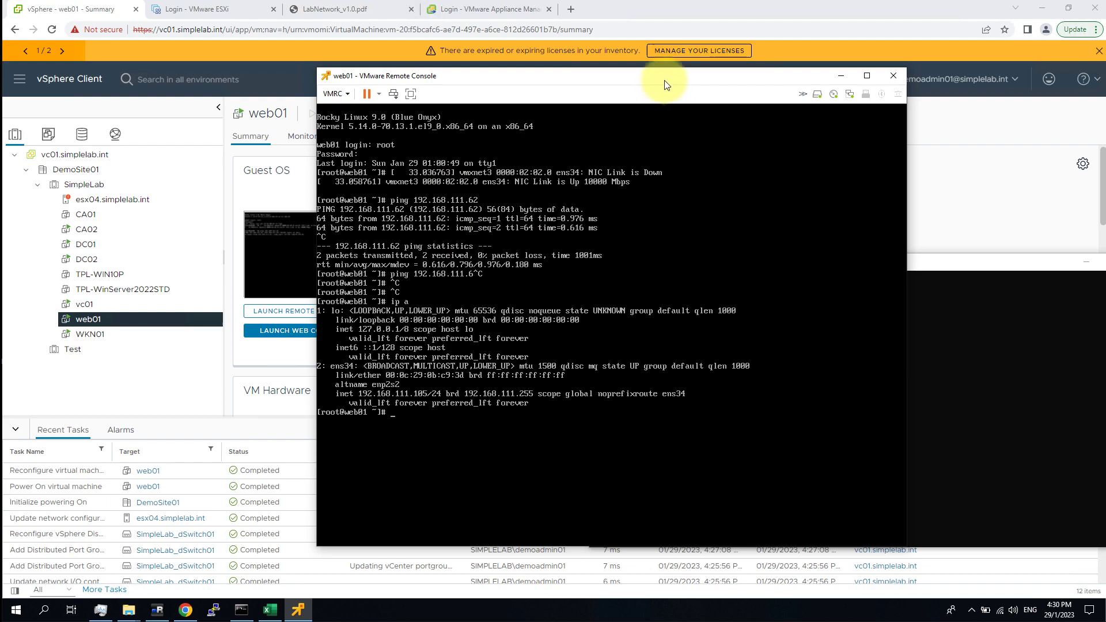
drag(664, 85, 579, 82)
Switch web01's network adapter to SimpleLab_dSwitch01_Vlan00111 and apply it.
click(765, 91)
click(749, 110)
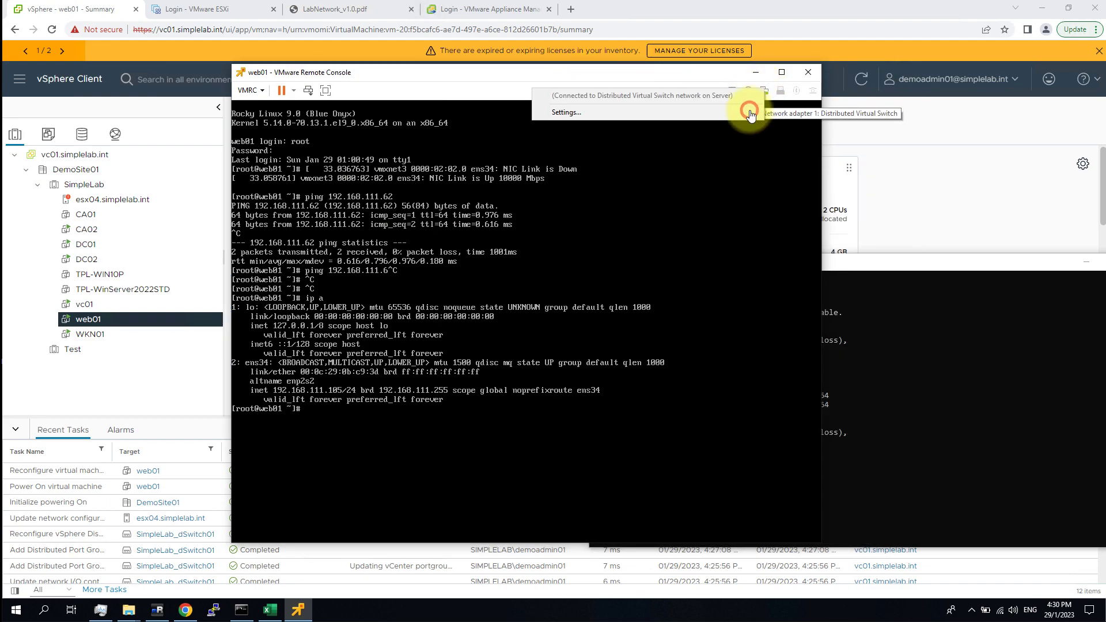
click(566, 112)
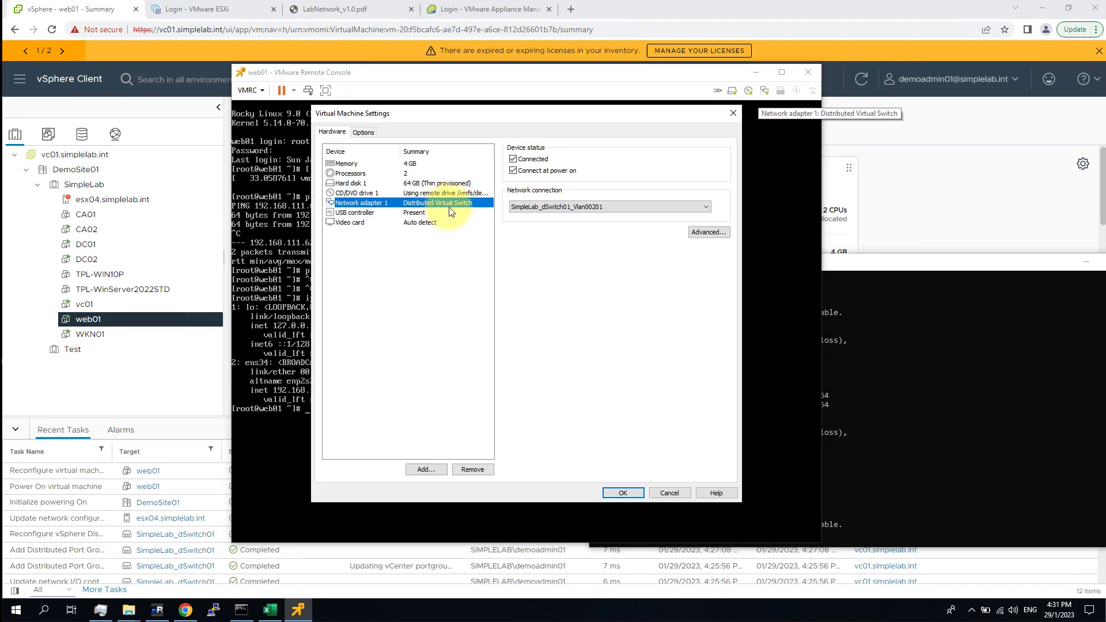
click(581, 207)
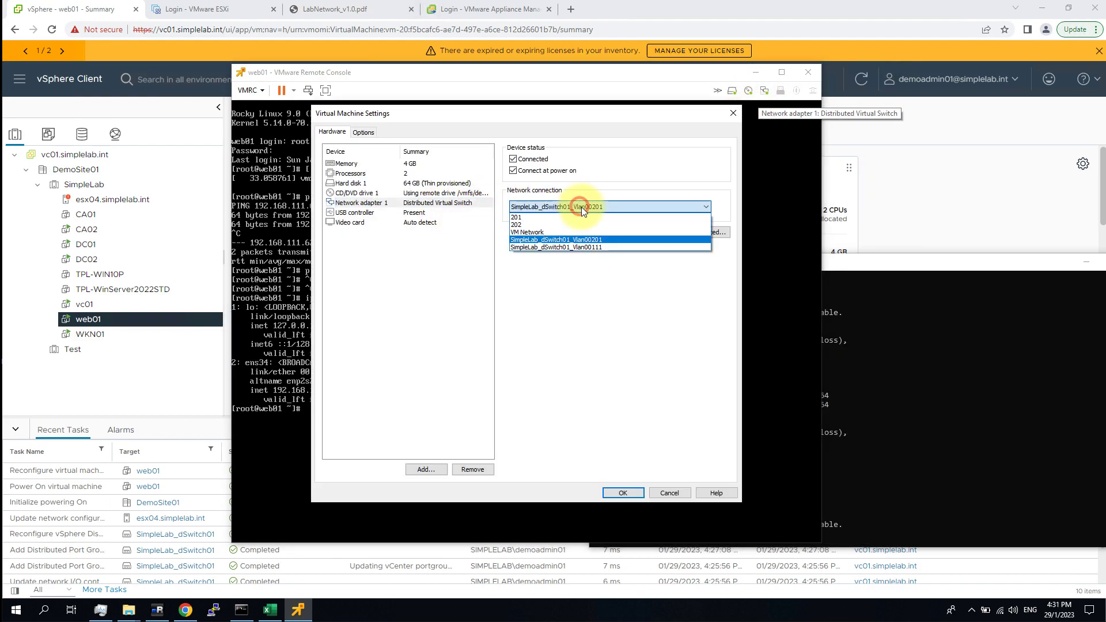
click(603, 245)
click(624, 493)
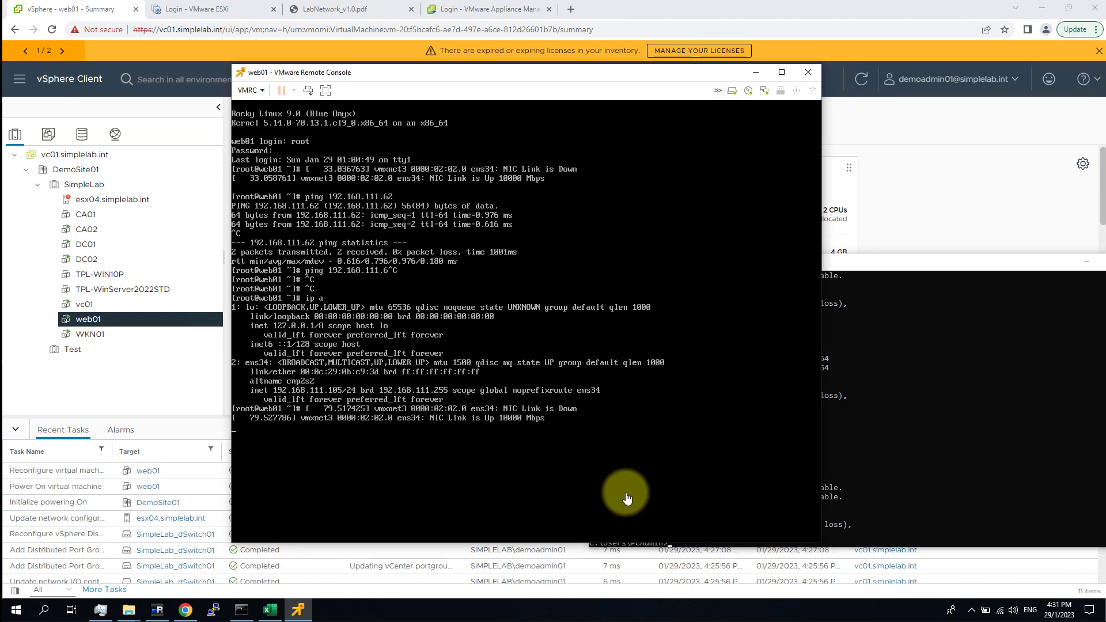
Ping 192.168.111.105 from the Command Prompt, then return to vSphere Client.
click(980, 442)
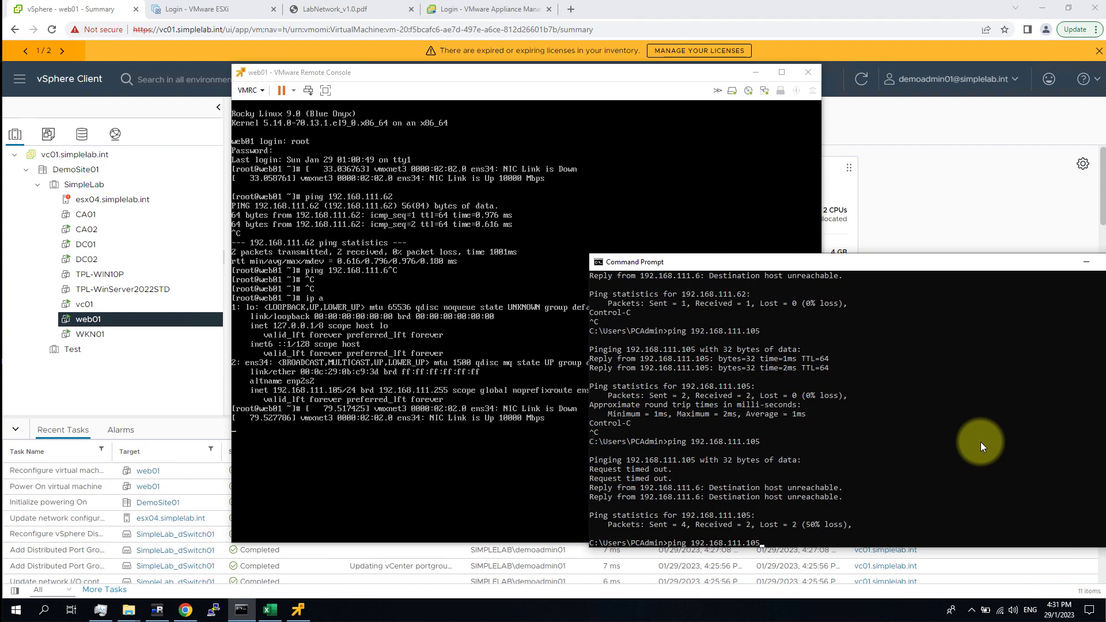
key(Return)
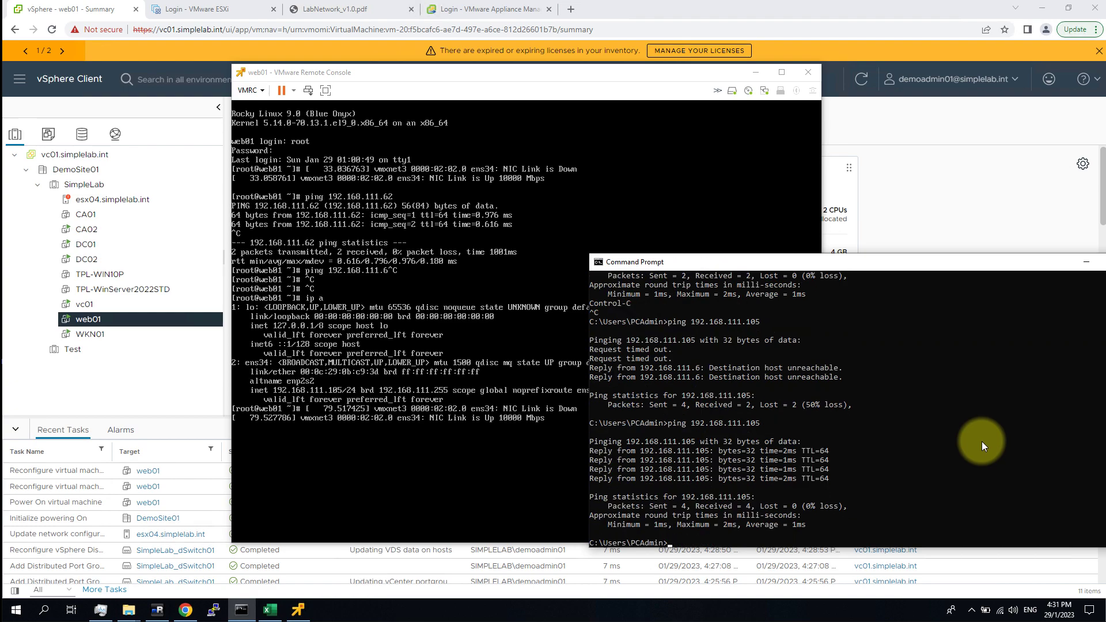
click(507, 213)
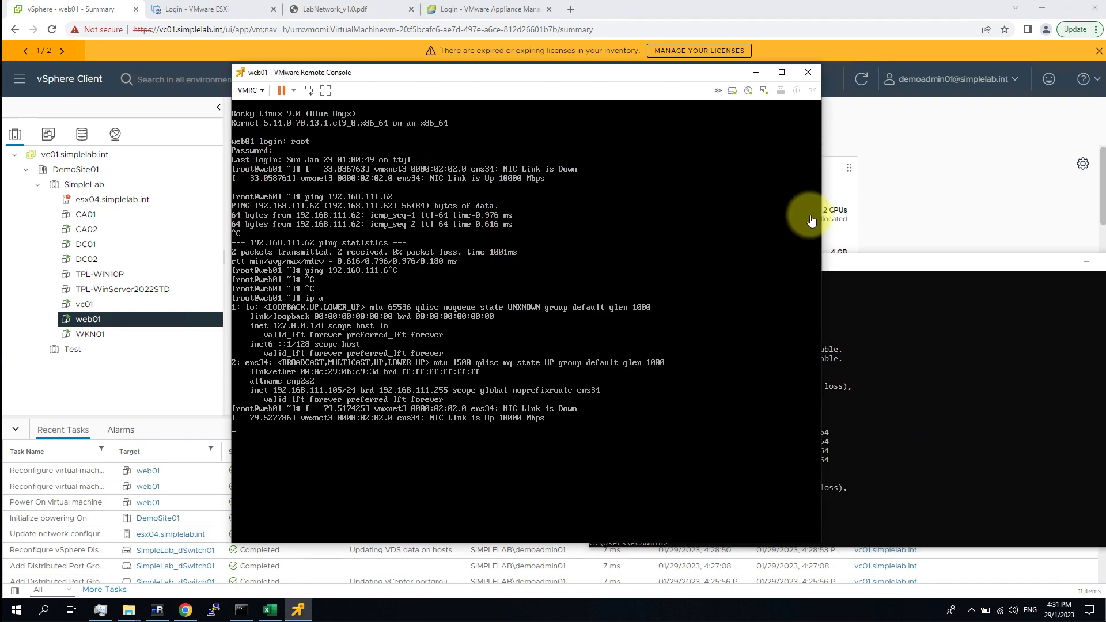
click(914, 179)
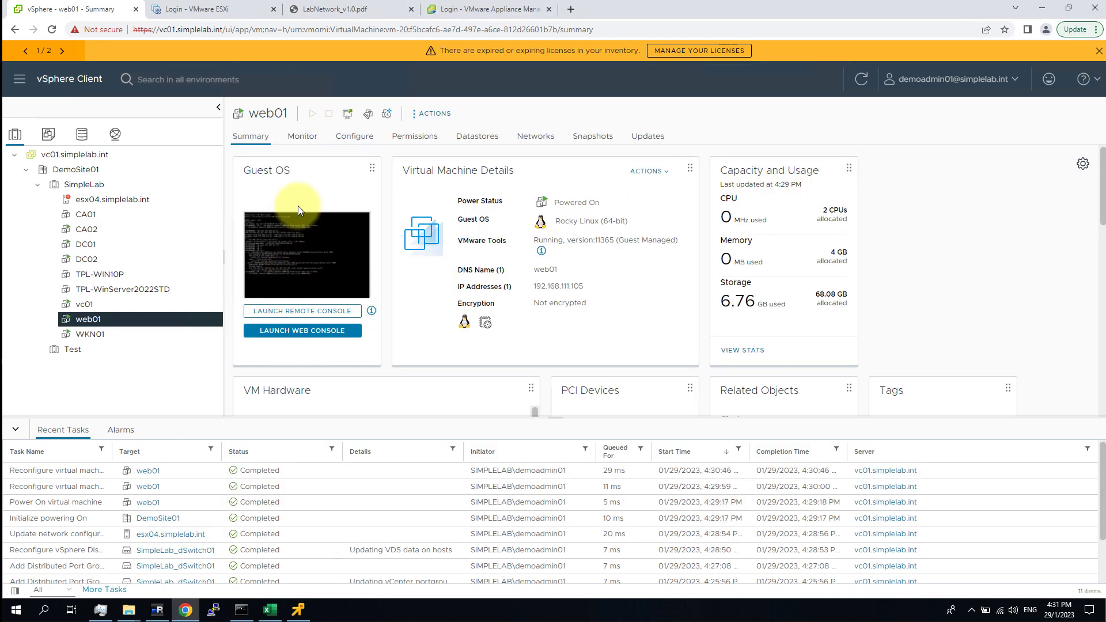
Open Add and Manage Hosts for SimpleLab_dSwitch01 from the Networking view.
click(123, 133)
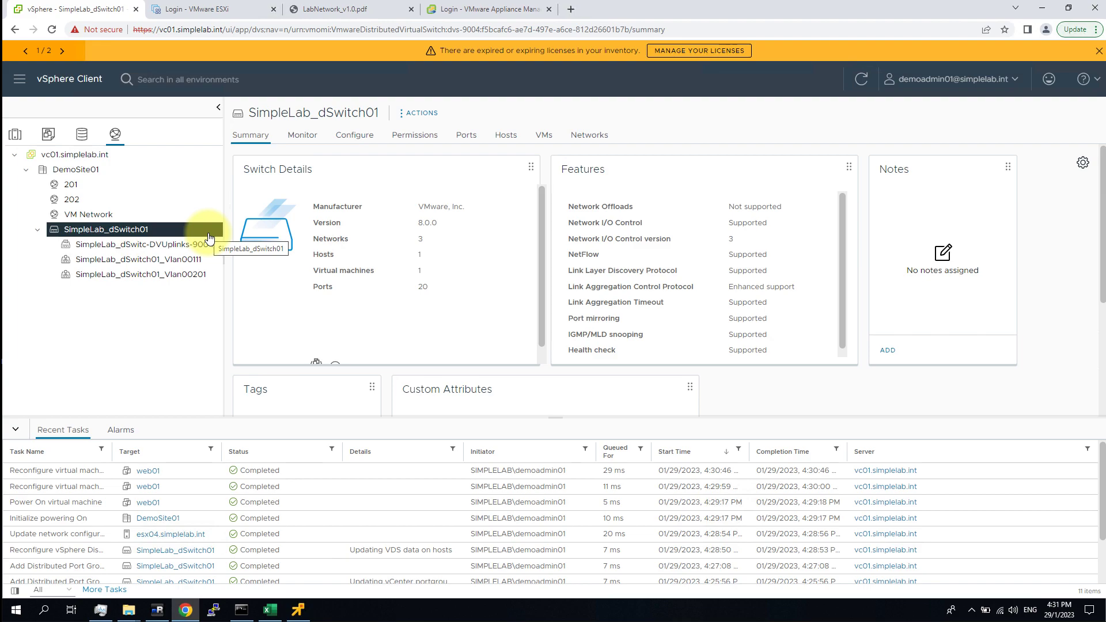
right_click(139, 231)
mouse_move(214, 261)
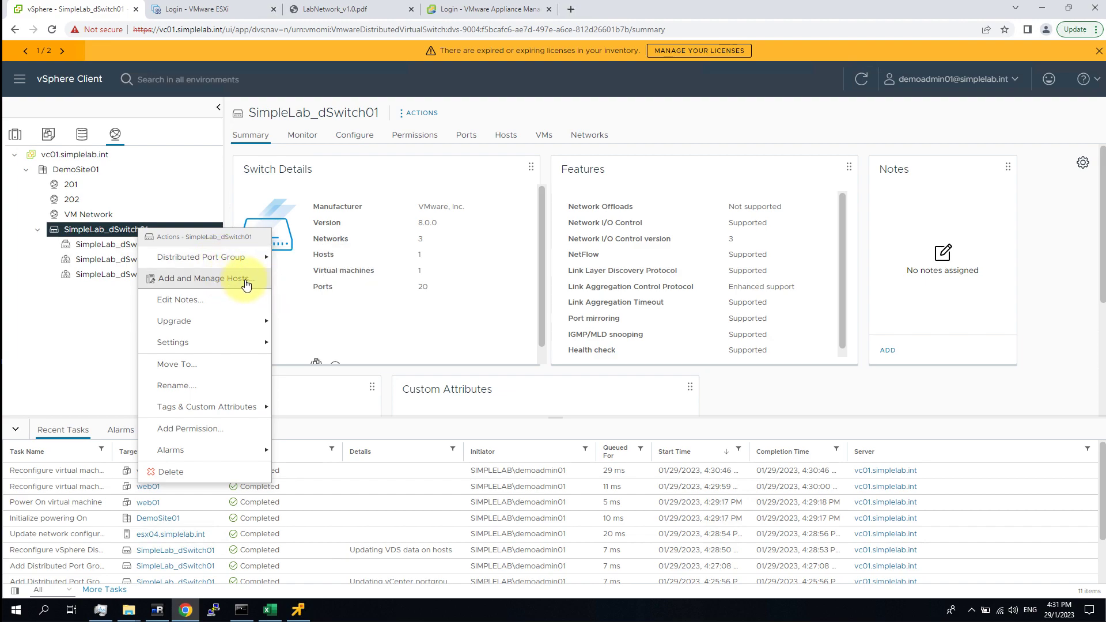
click(247, 285)
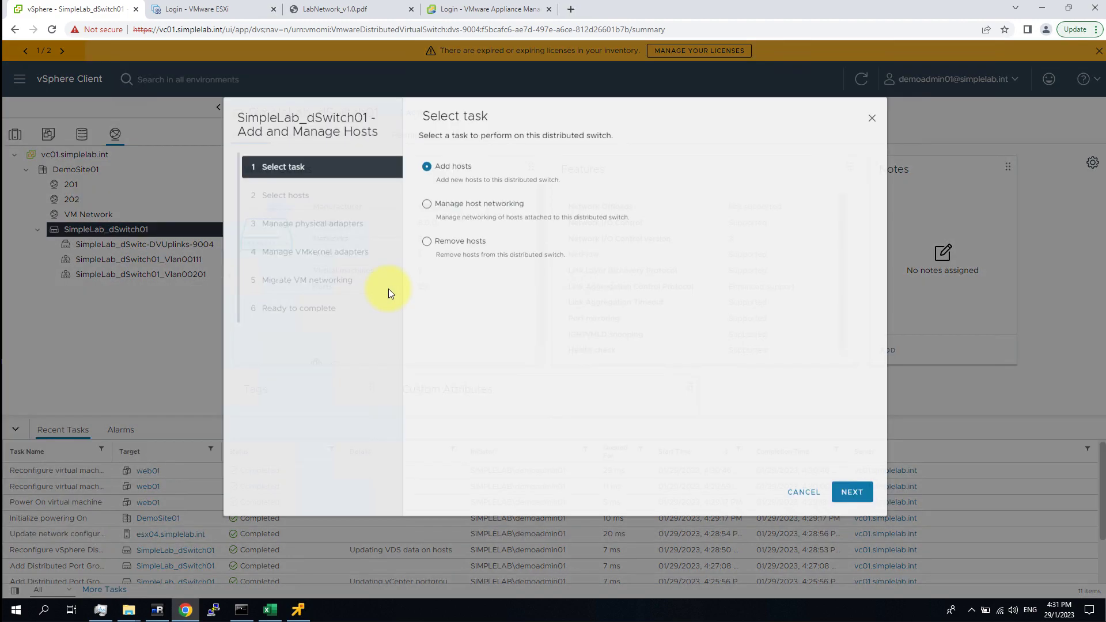
Choose Manage host networking, select esx04.simplelab.int, and advance past the physical adapters step.
click(427, 216)
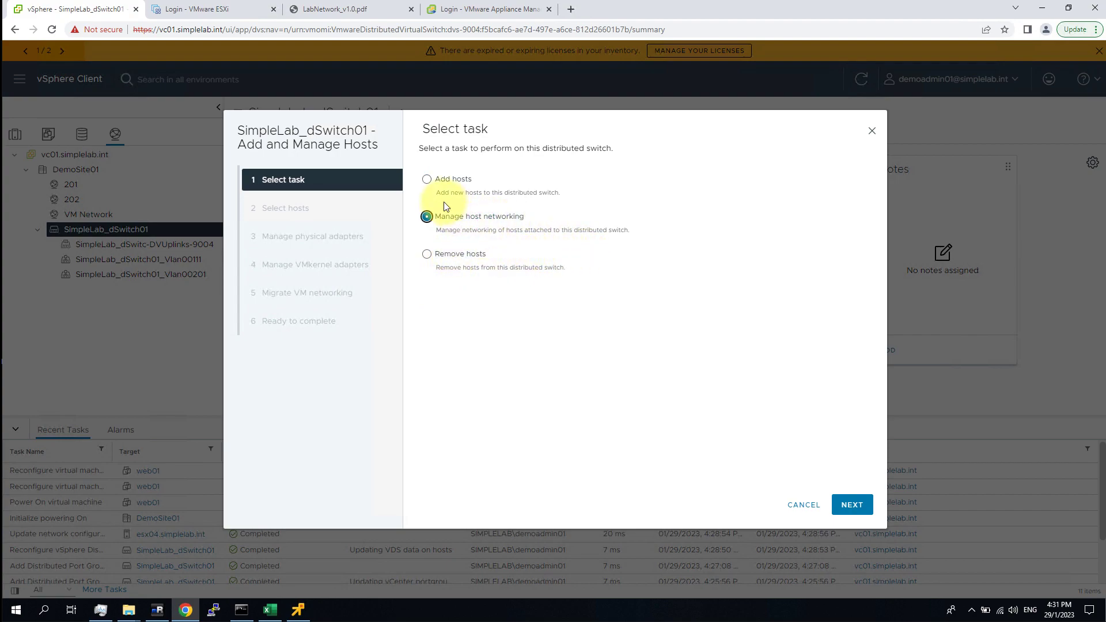
click(867, 506)
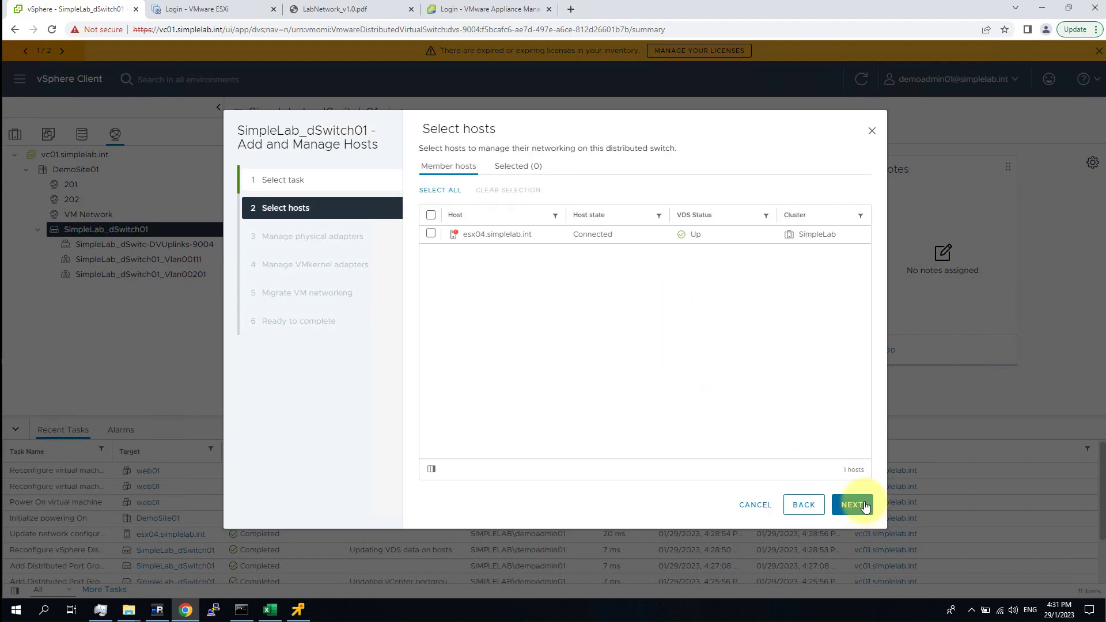
click(431, 234)
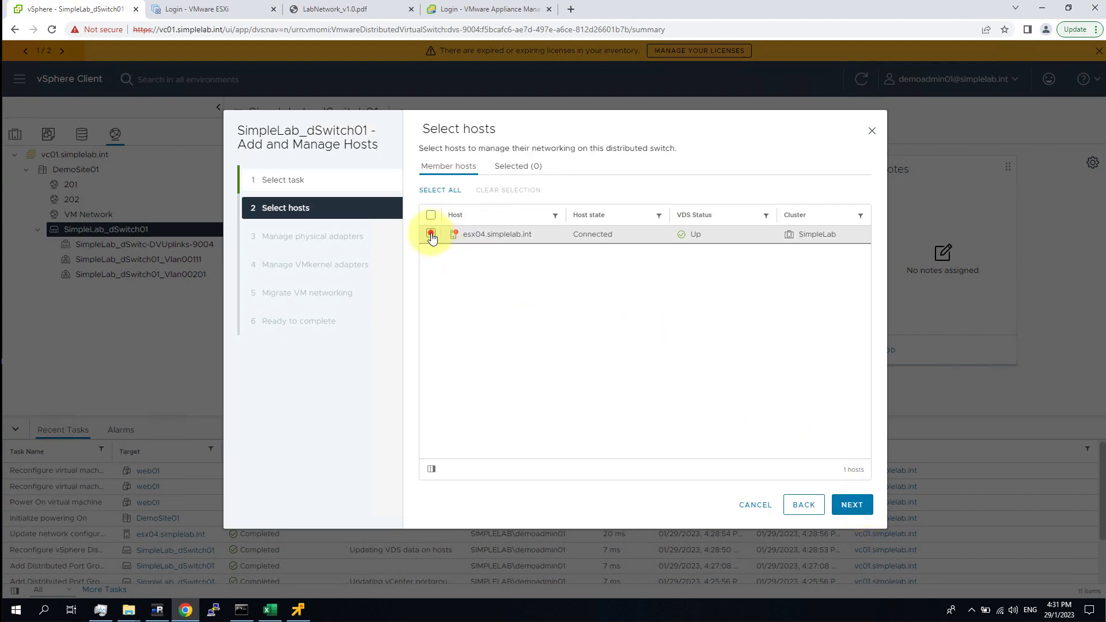
click(851, 505)
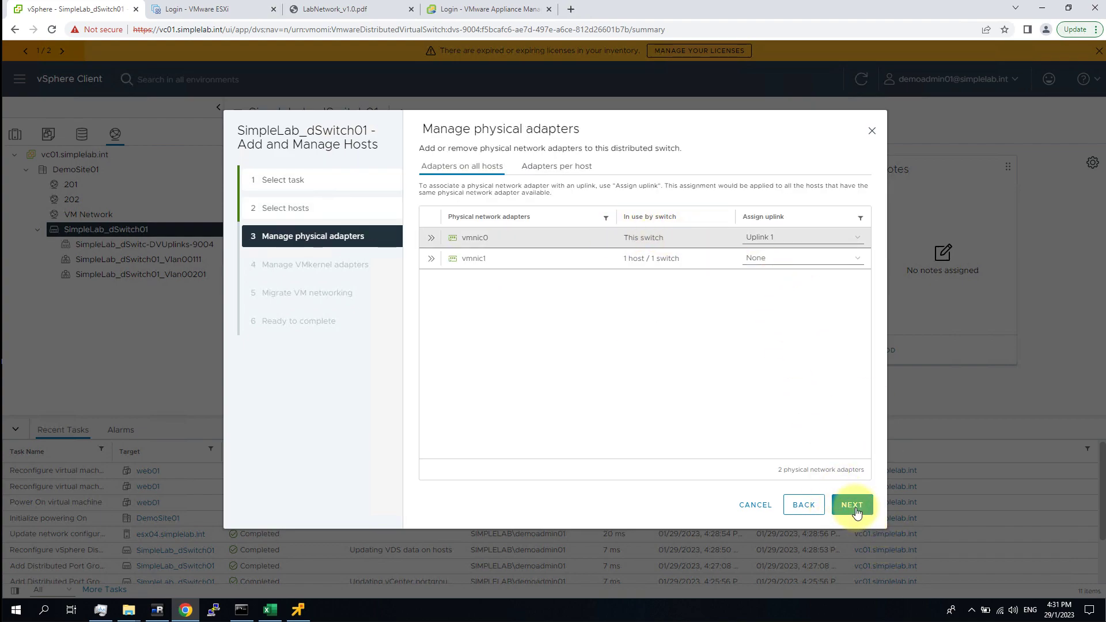
click(862, 505)
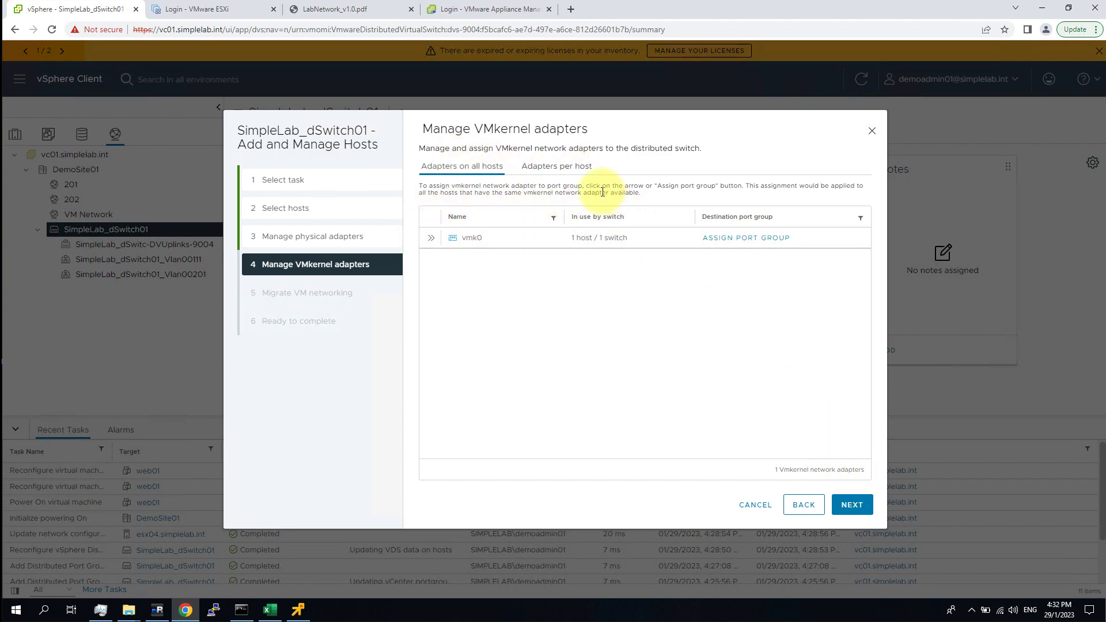
Enable virtual machine networking migration and switch to per-virtual-machine configuration showing all 9 VMs.
click(865, 512)
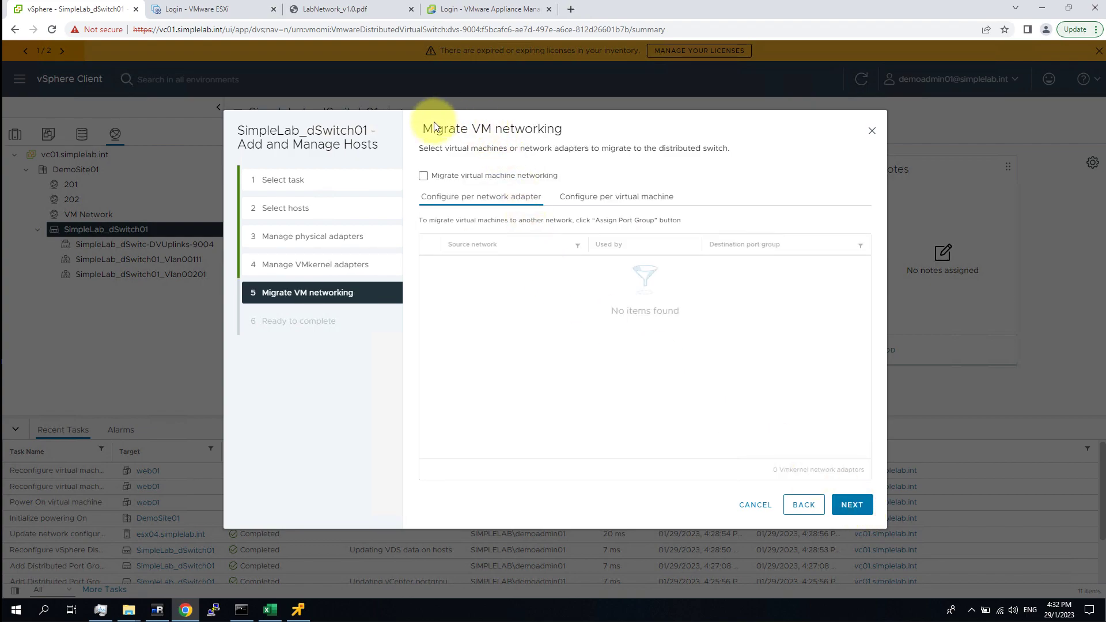
drag(429, 131, 581, 136)
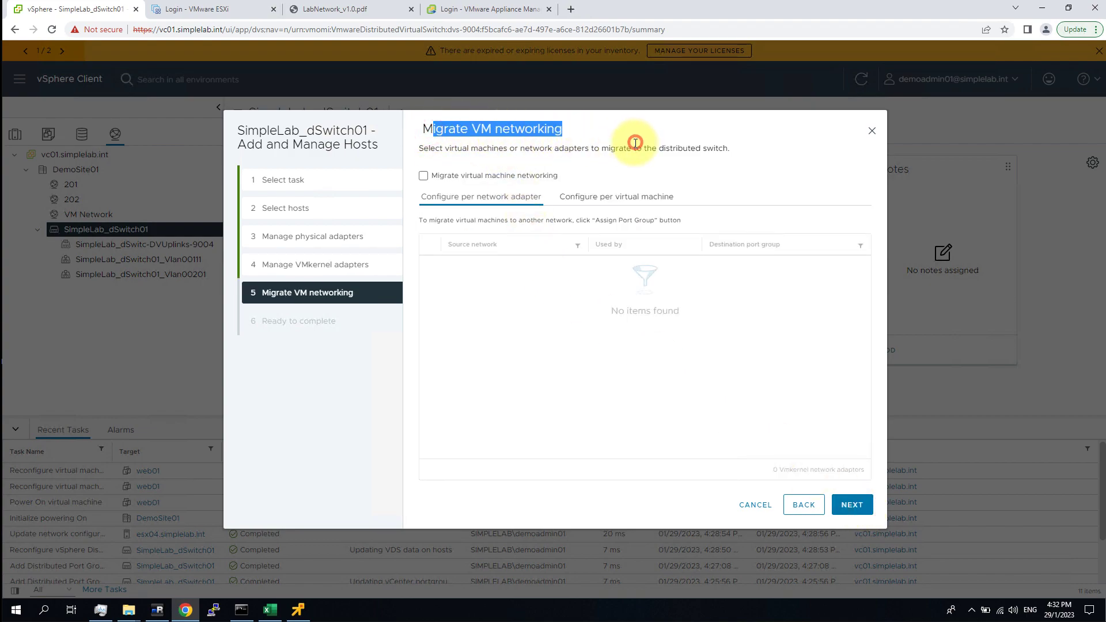
click(519, 205)
click(424, 176)
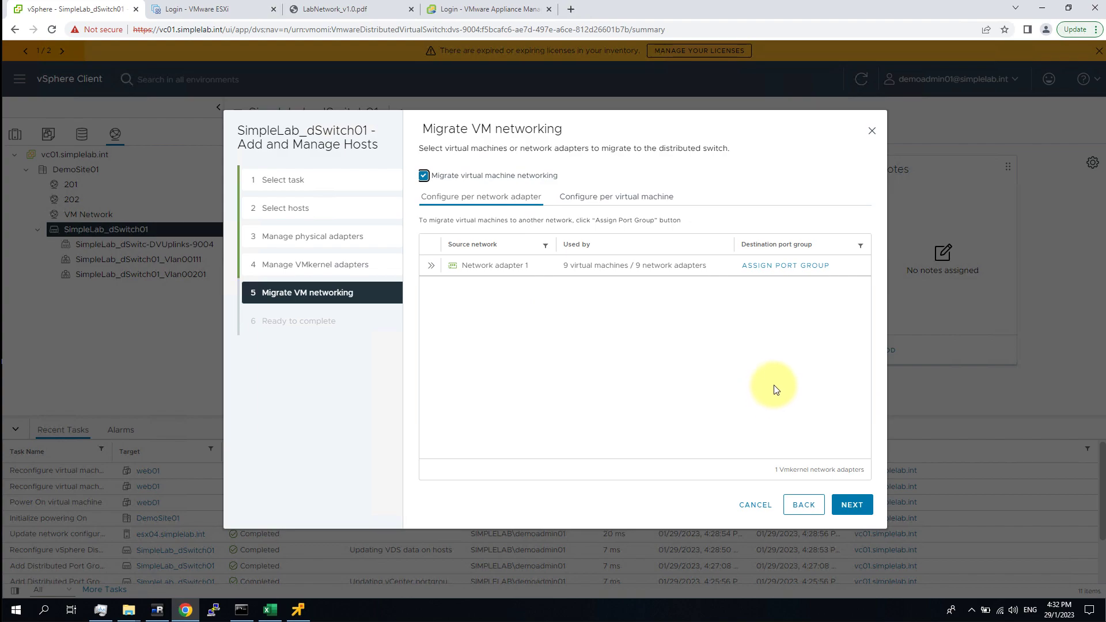
click(430, 270)
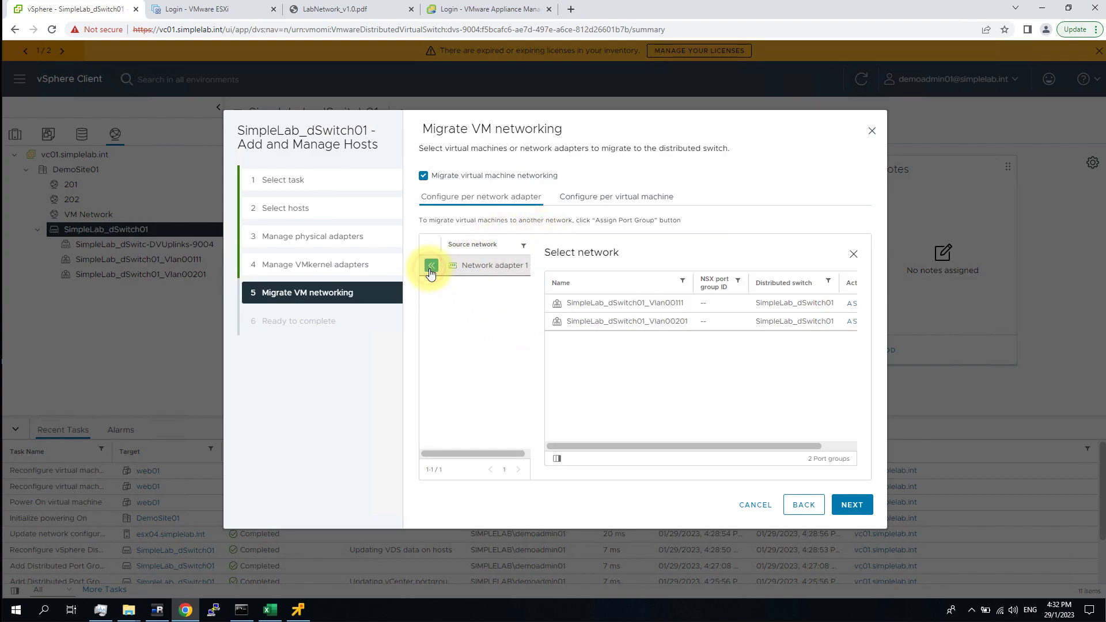
drag(694, 289, 736, 289)
drag(763, 448, 859, 444)
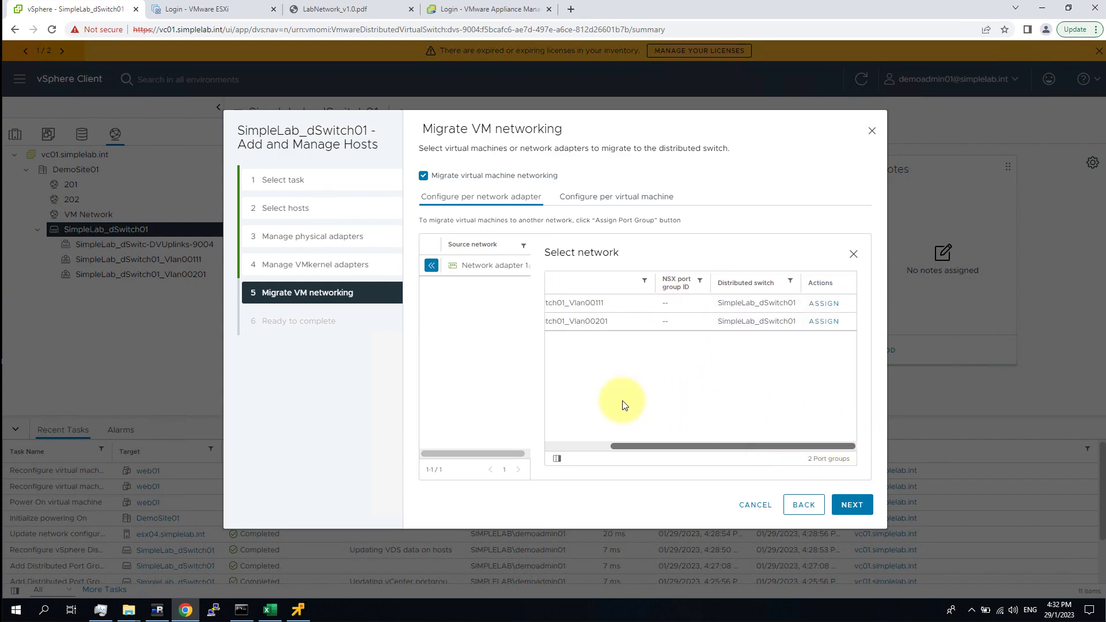
scroll(606, 403, left, 5)
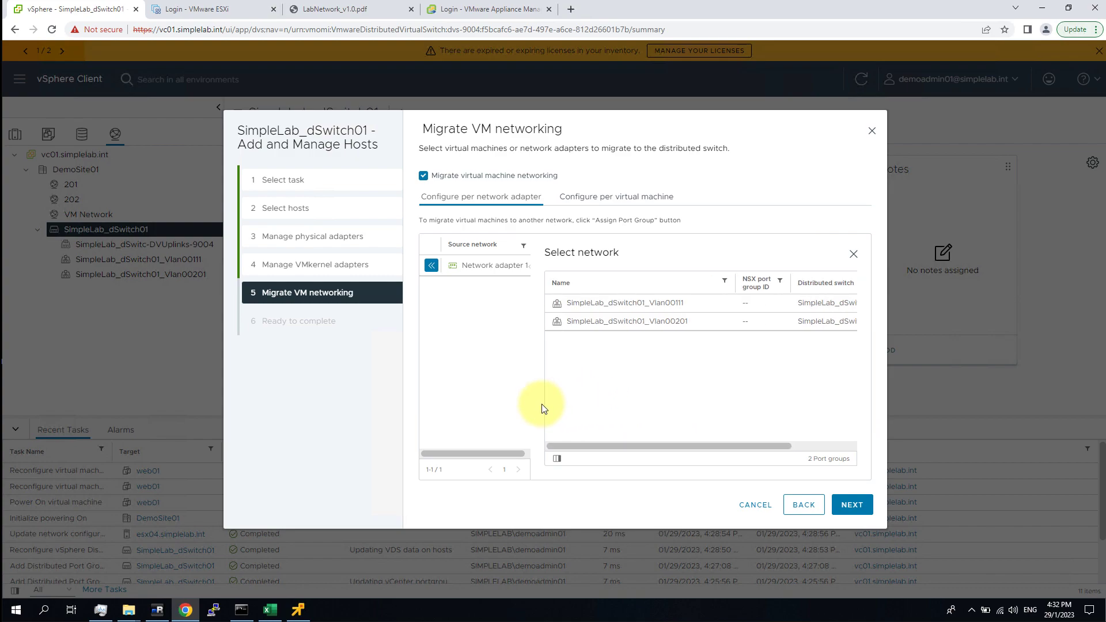
click(616, 198)
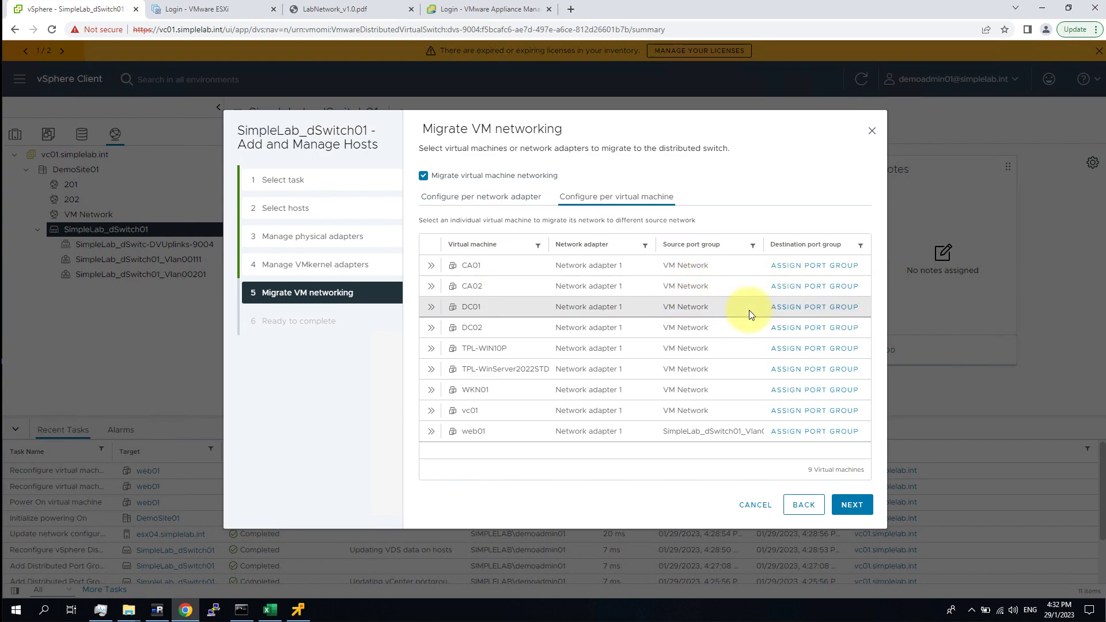
Assign CA01's network adapter to SimpleLab_dSwitch01_Vlan00111 and finish the wizard.
click(431, 265)
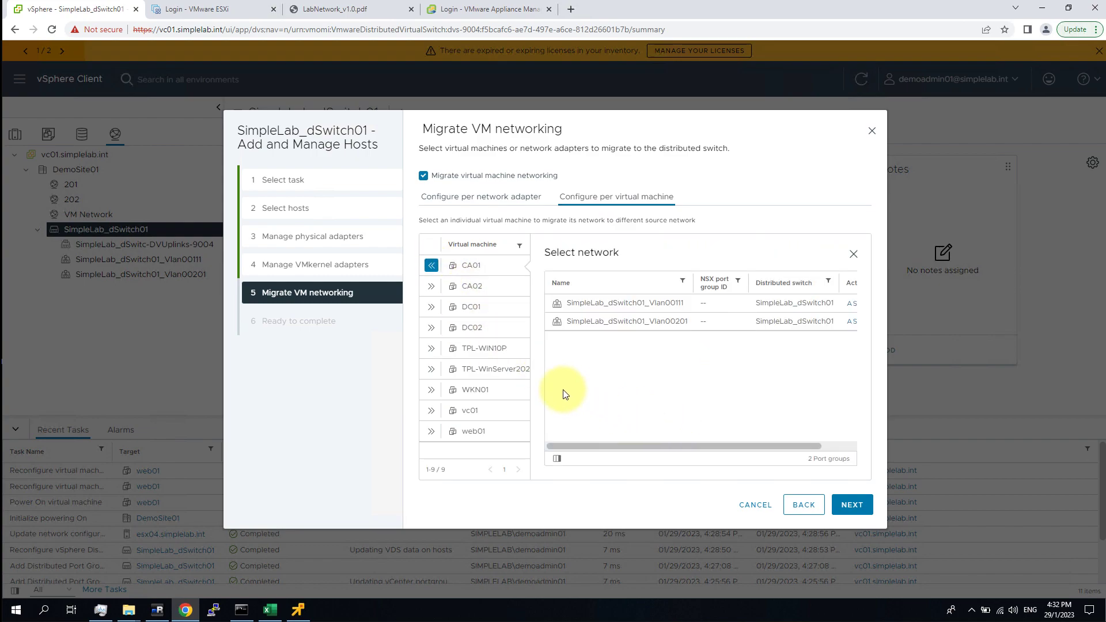
click(432, 266)
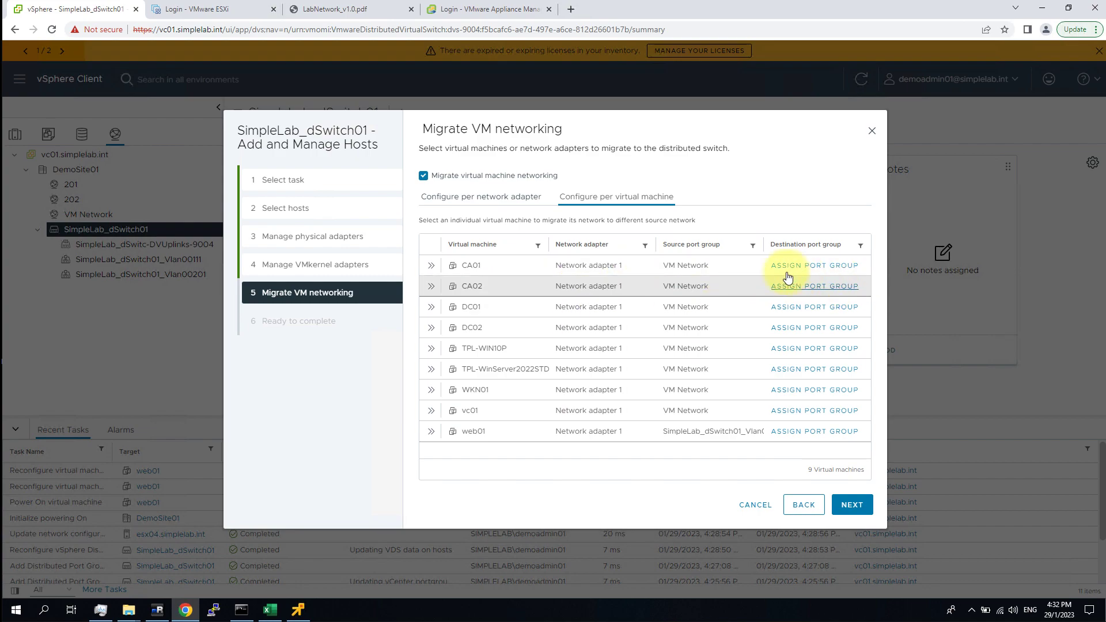
click(832, 265)
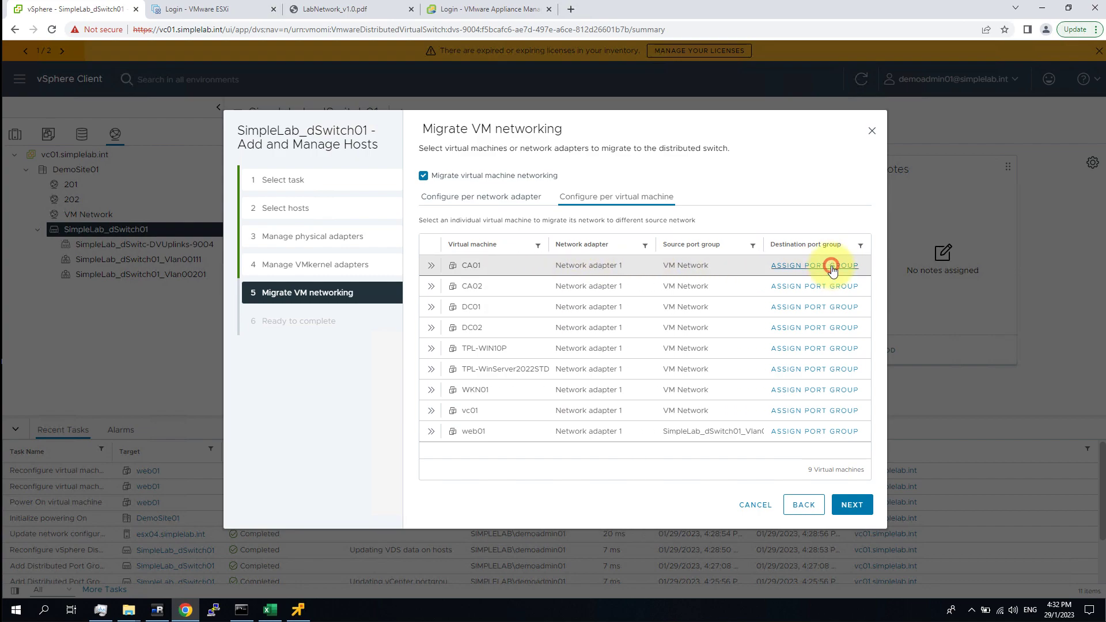
click(696, 305)
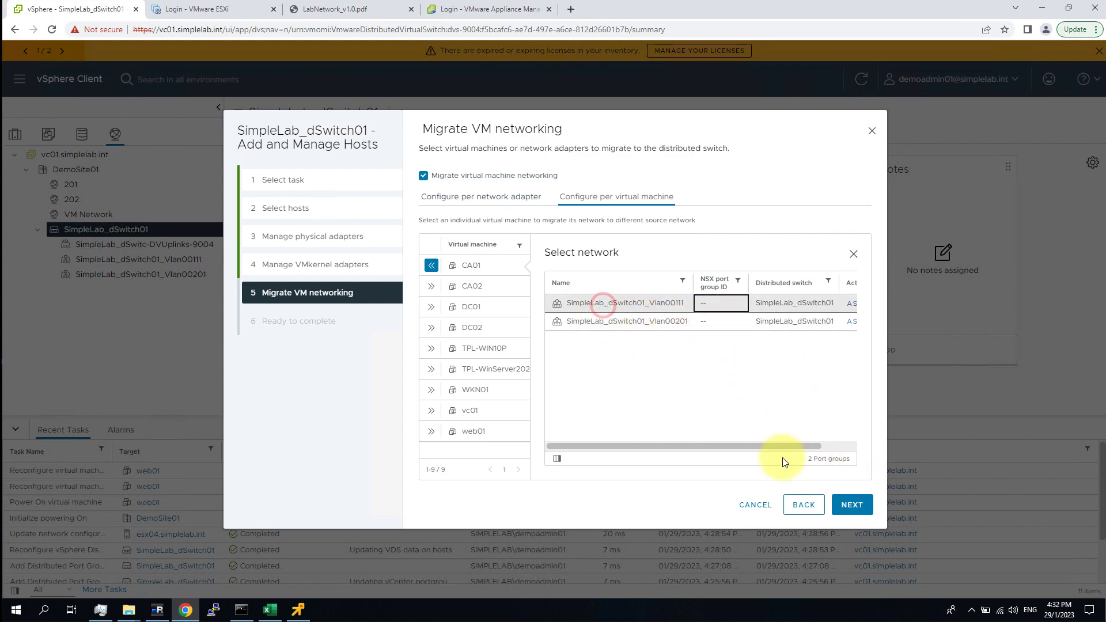
click(835, 448)
click(829, 302)
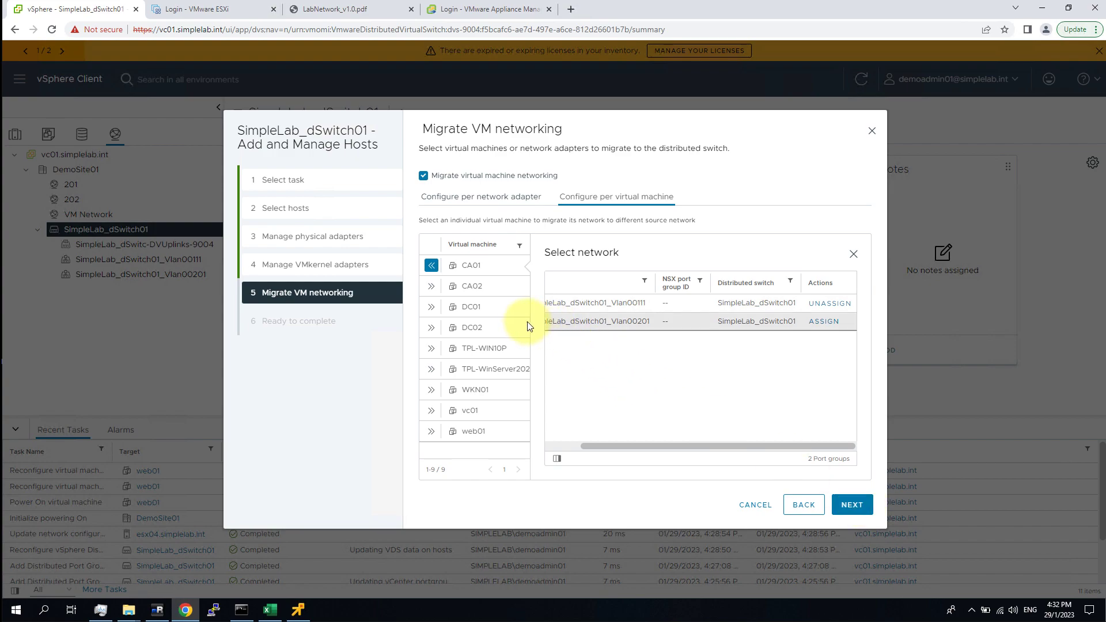
click(862, 505)
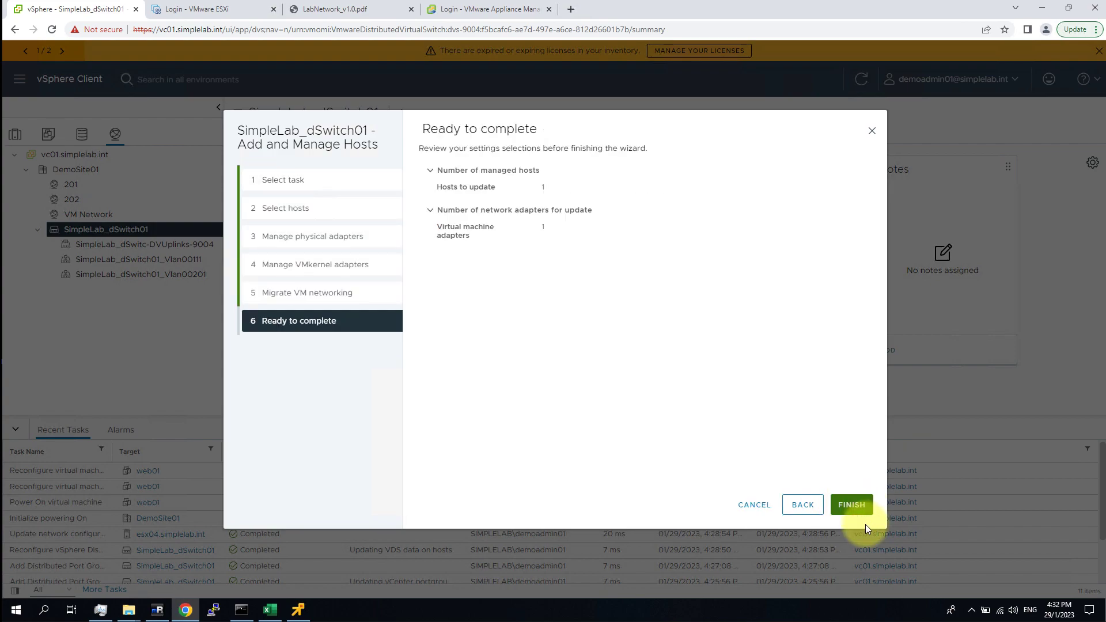
click(862, 506)
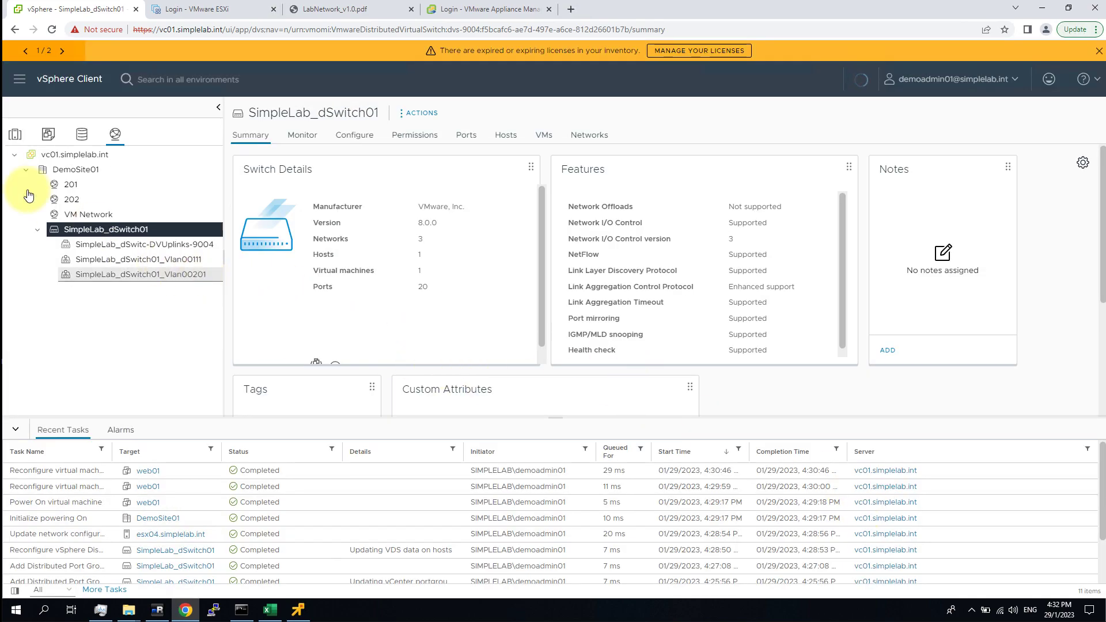
click(15, 134)
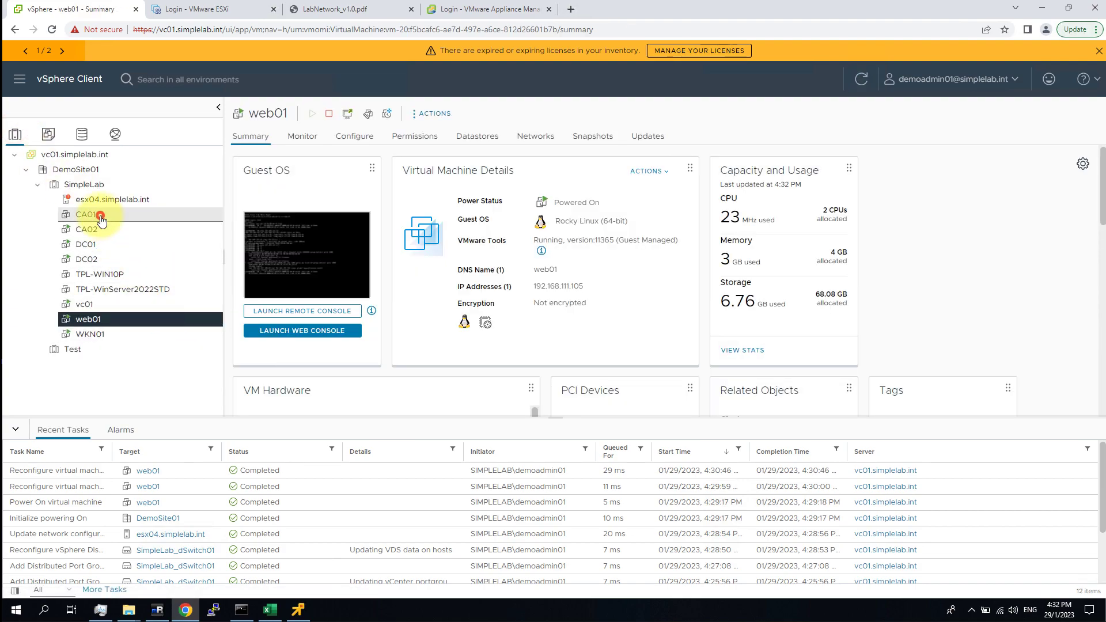
click(87, 215)
click(360, 114)
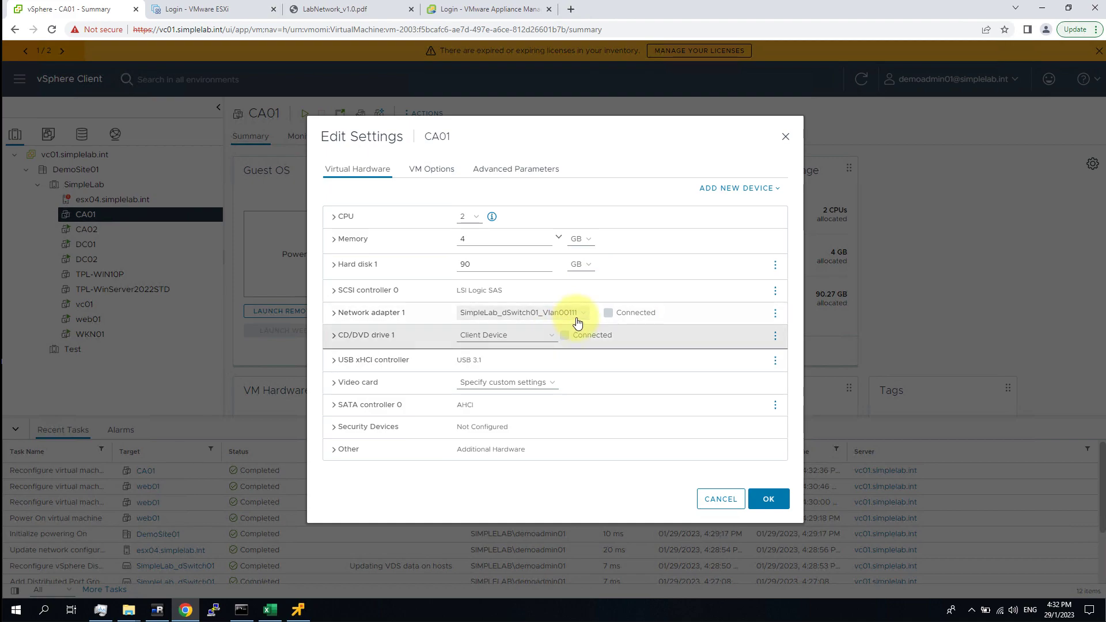
click(721, 499)
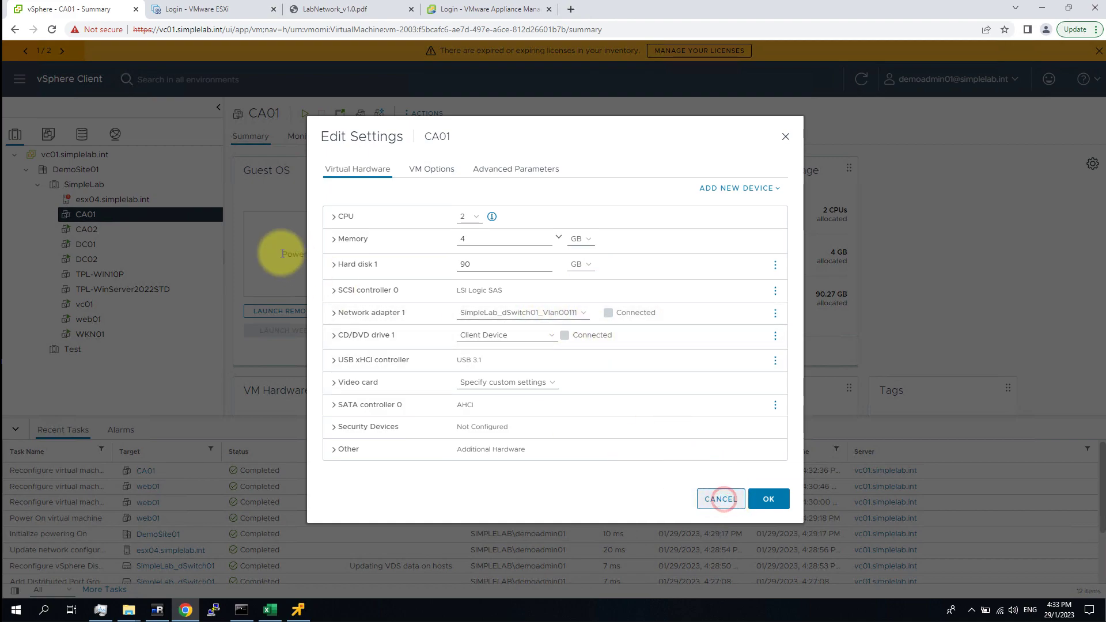
click(116, 134)
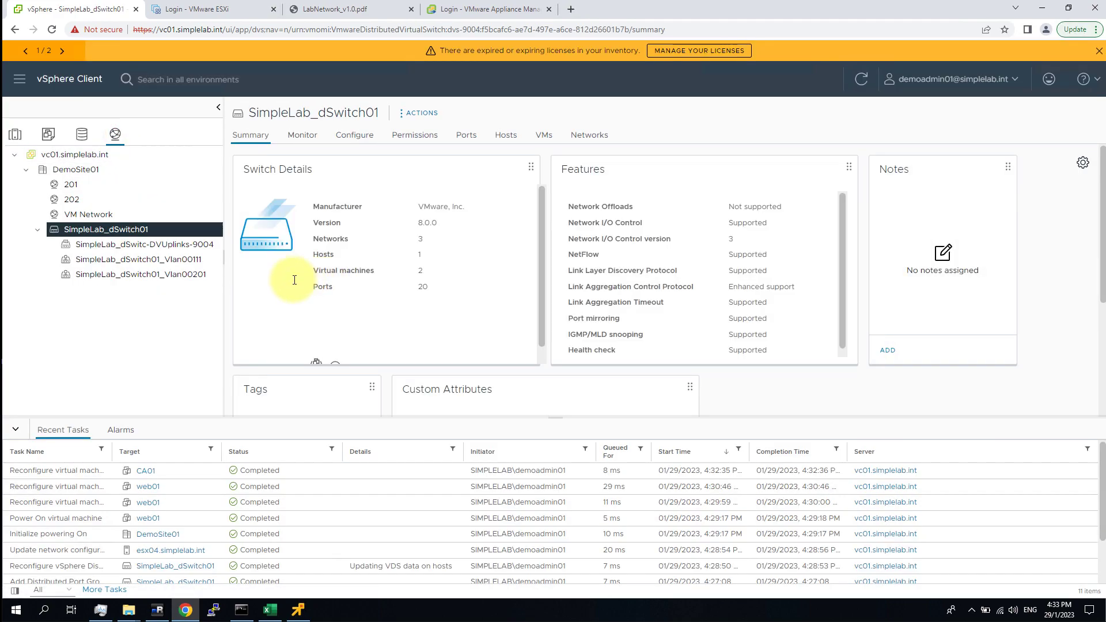
Start Add and Manage Hosts on SimpleLab_dSwitch01 with Manage host networking selected.
right_click(133, 230)
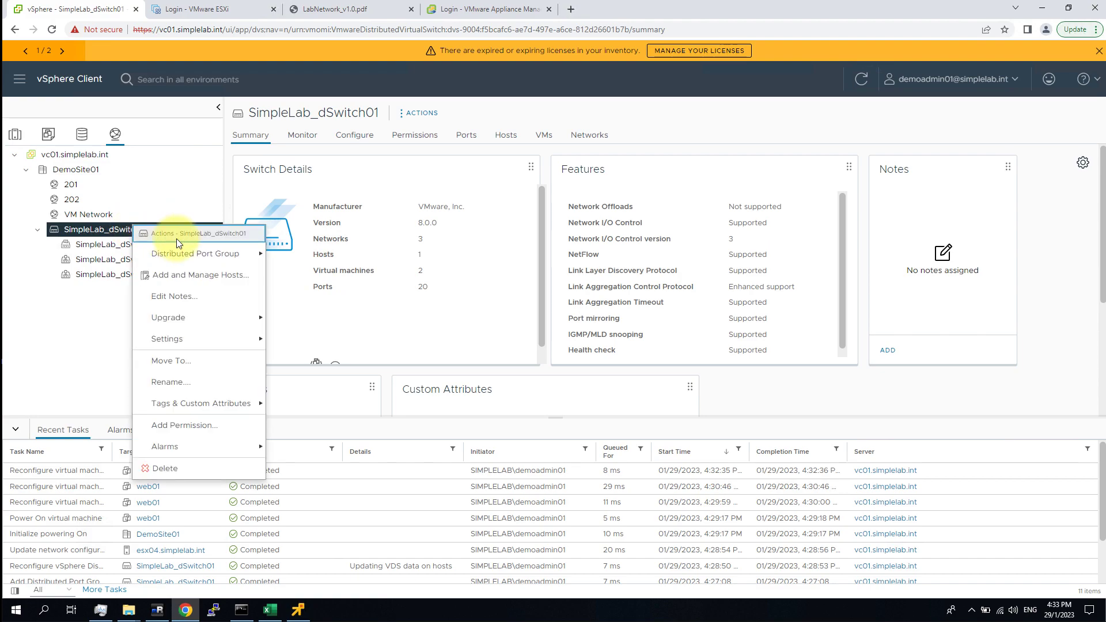
click(214, 276)
click(476, 216)
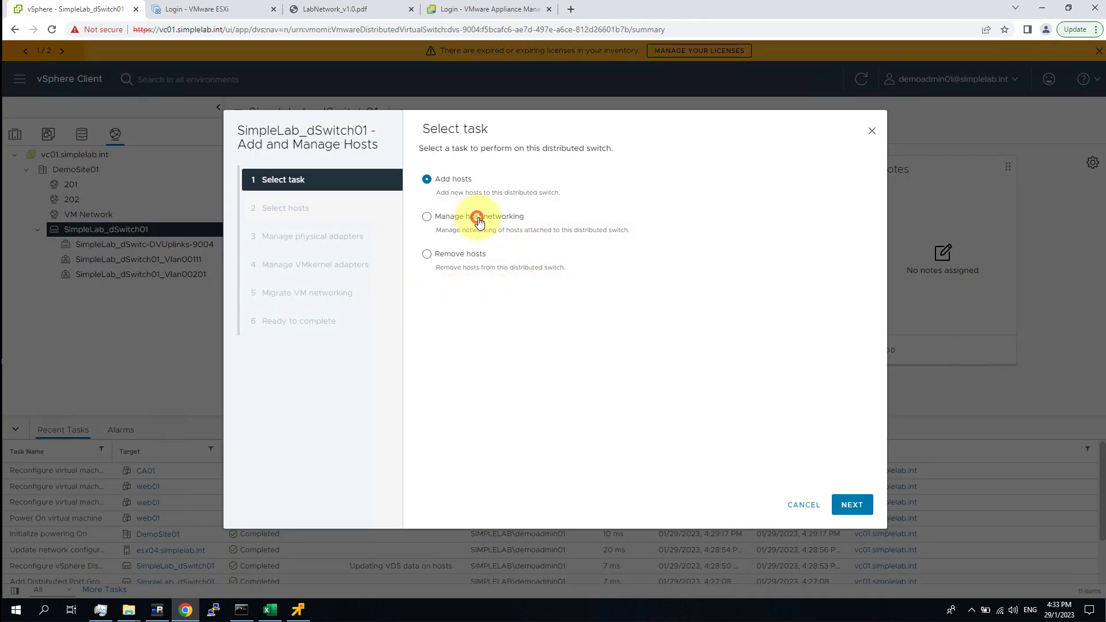
click(852, 505)
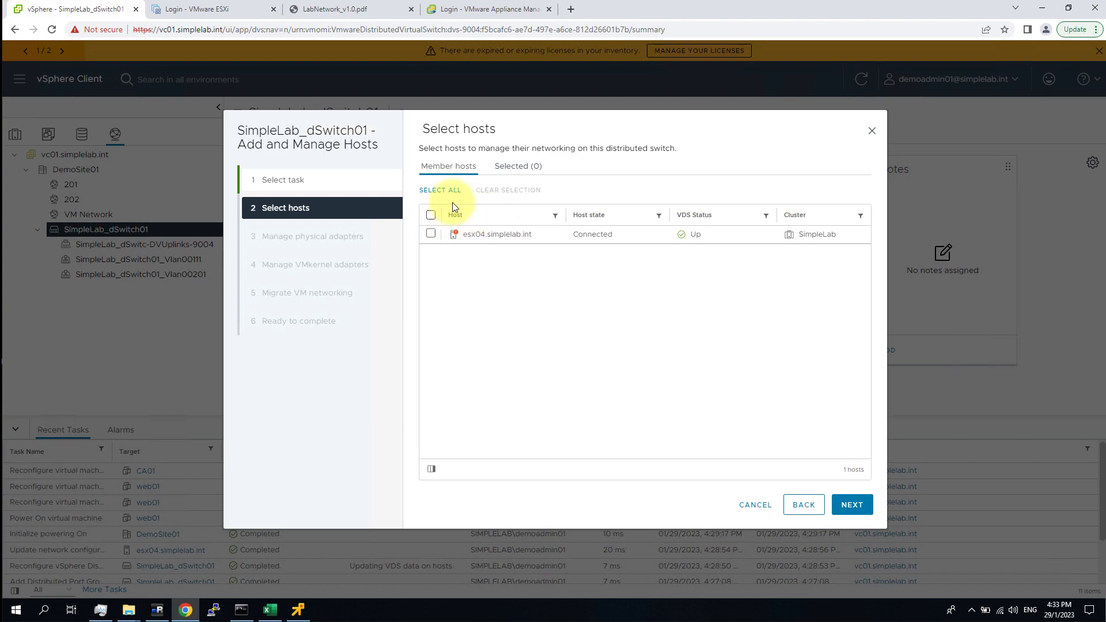
Select esx04.simplelab.int and advance past the physical and VMkernel adapter pages.
click(431, 233)
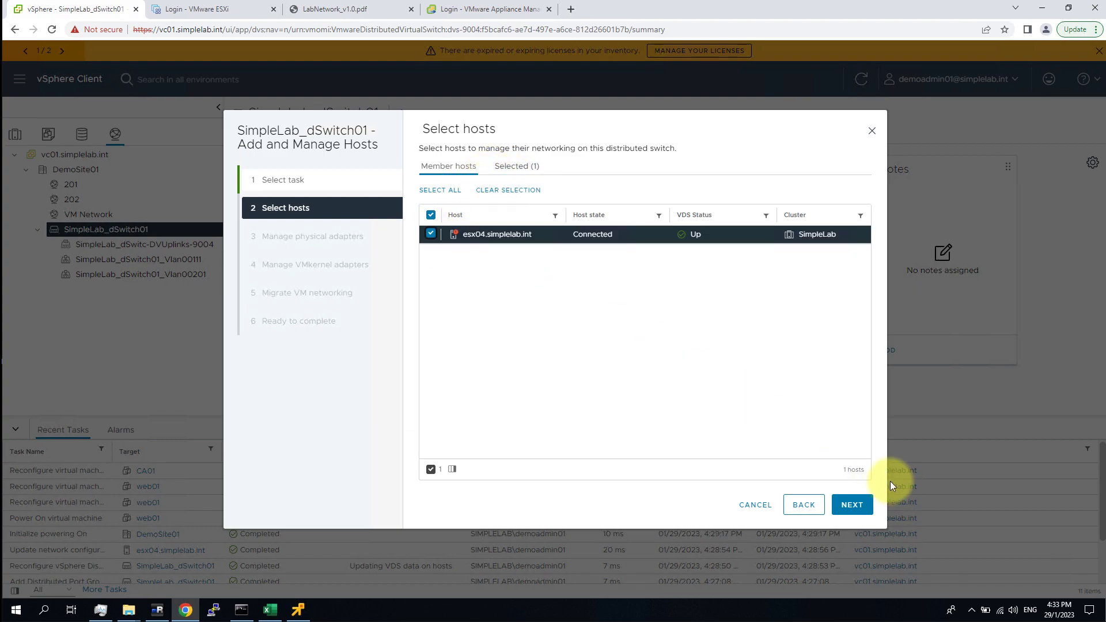
click(858, 504)
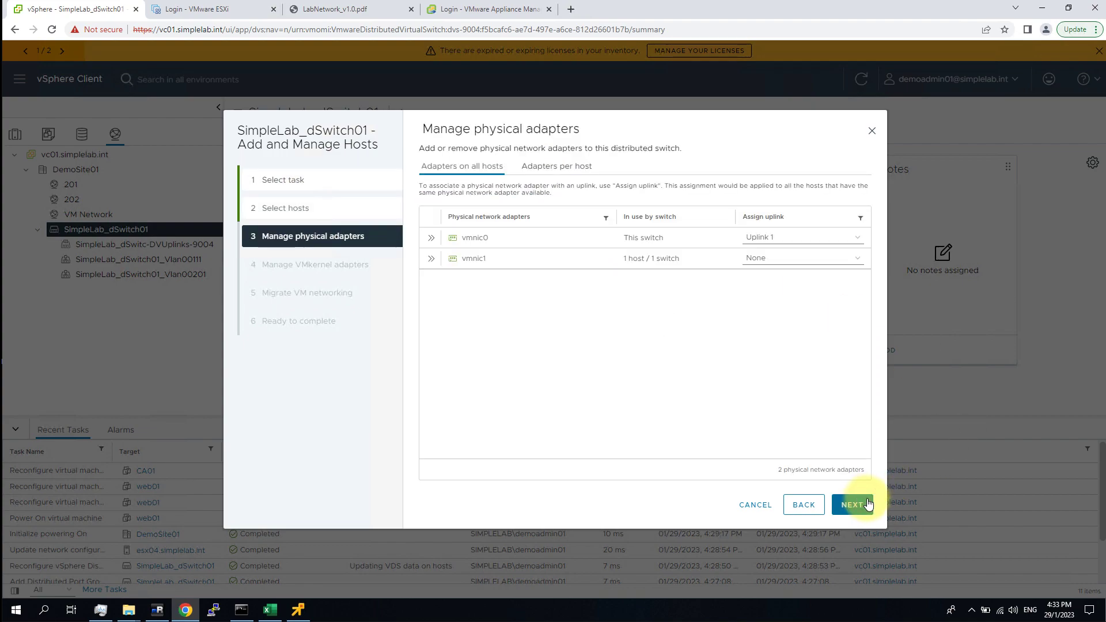
click(574, 170)
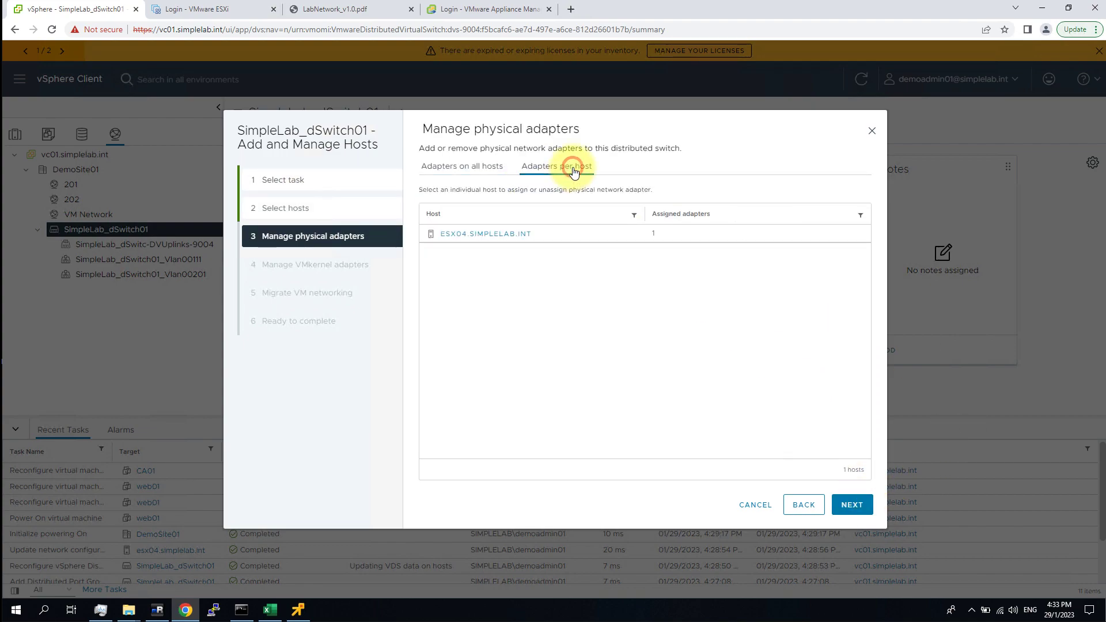
click(858, 505)
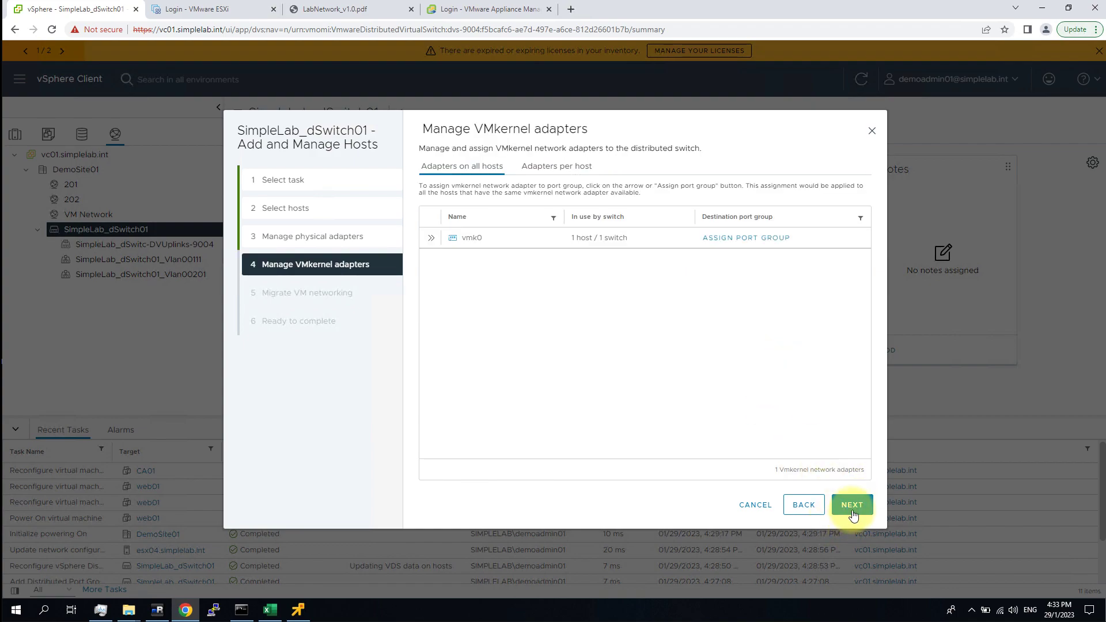
click(853, 508)
Assign Network adapter 1 of all 9 VMs to SimpleLab_dSwitch01_Vlan00111 and finish the wizard.
click(485, 174)
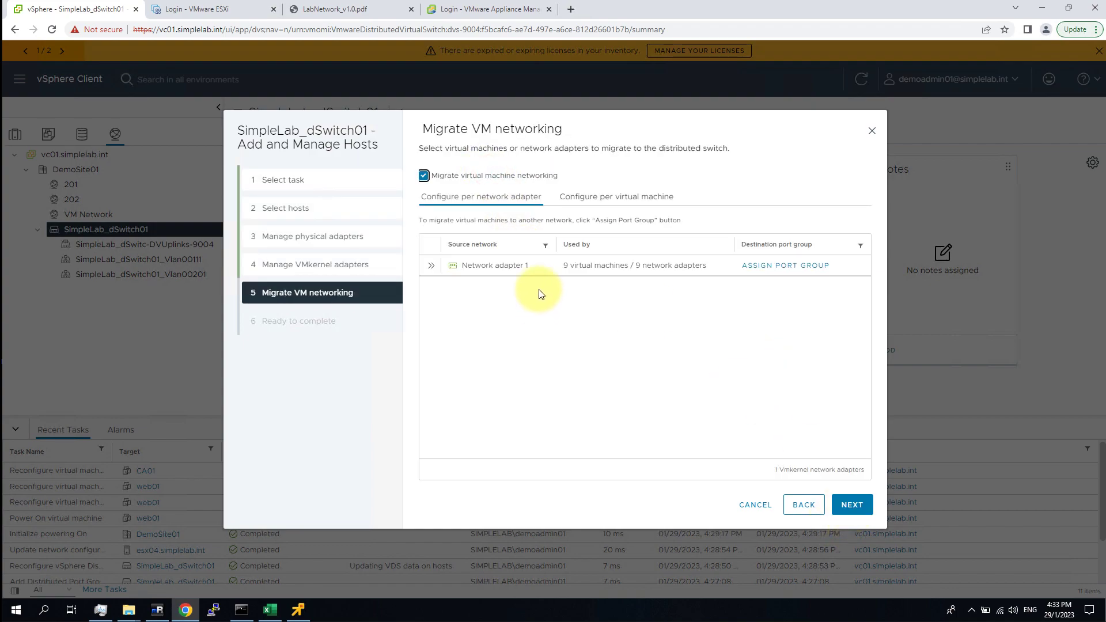
click(433, 267)
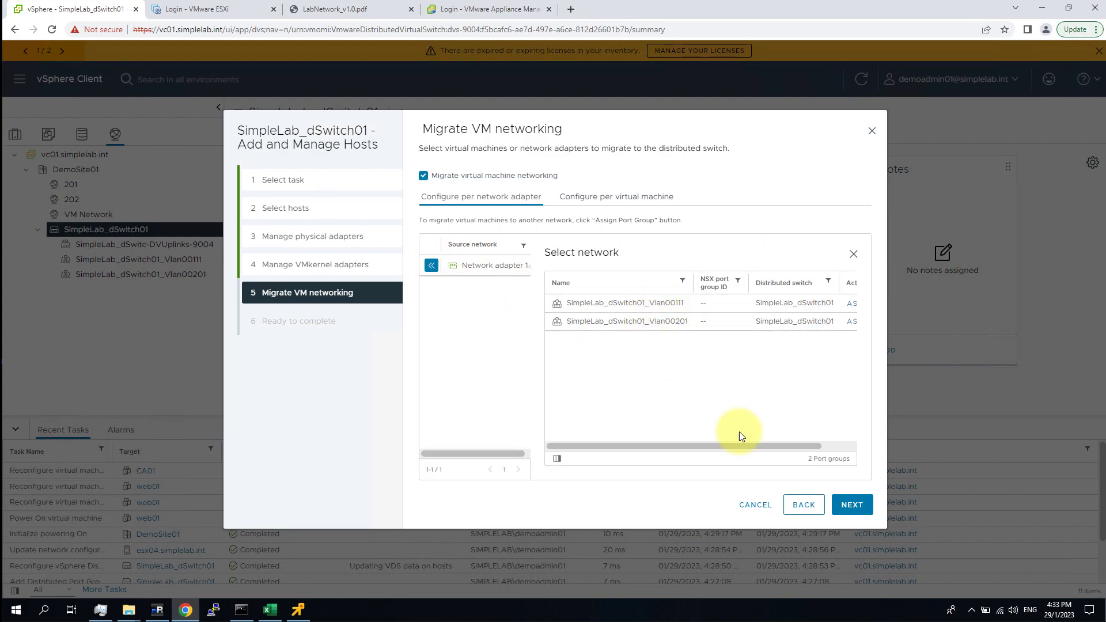
click(828, 444)
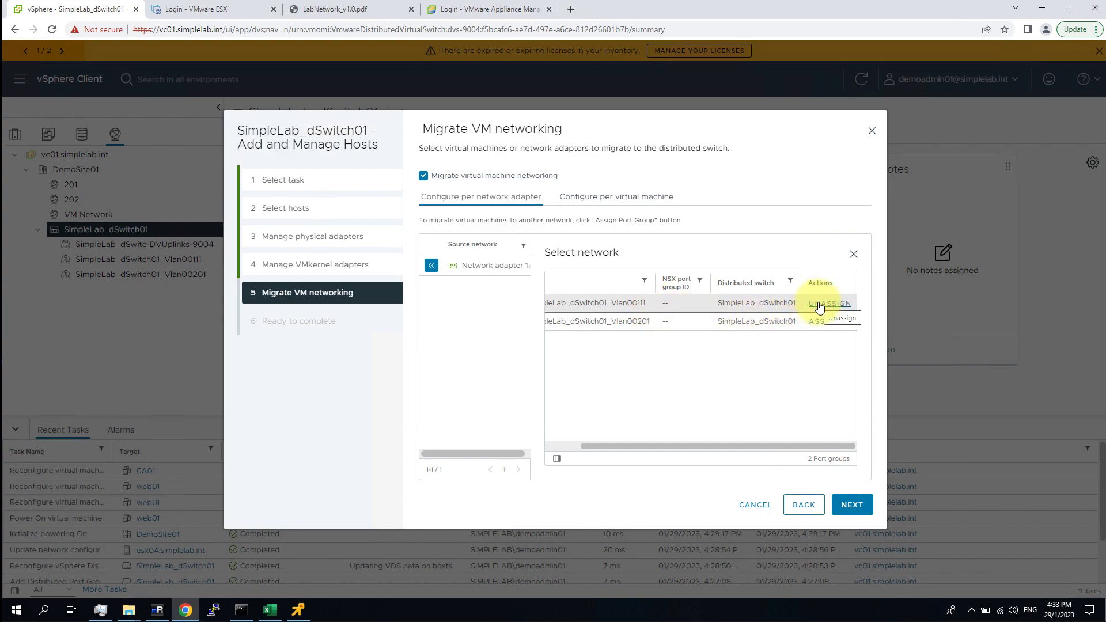
click(852, 505)
click(851, 505)
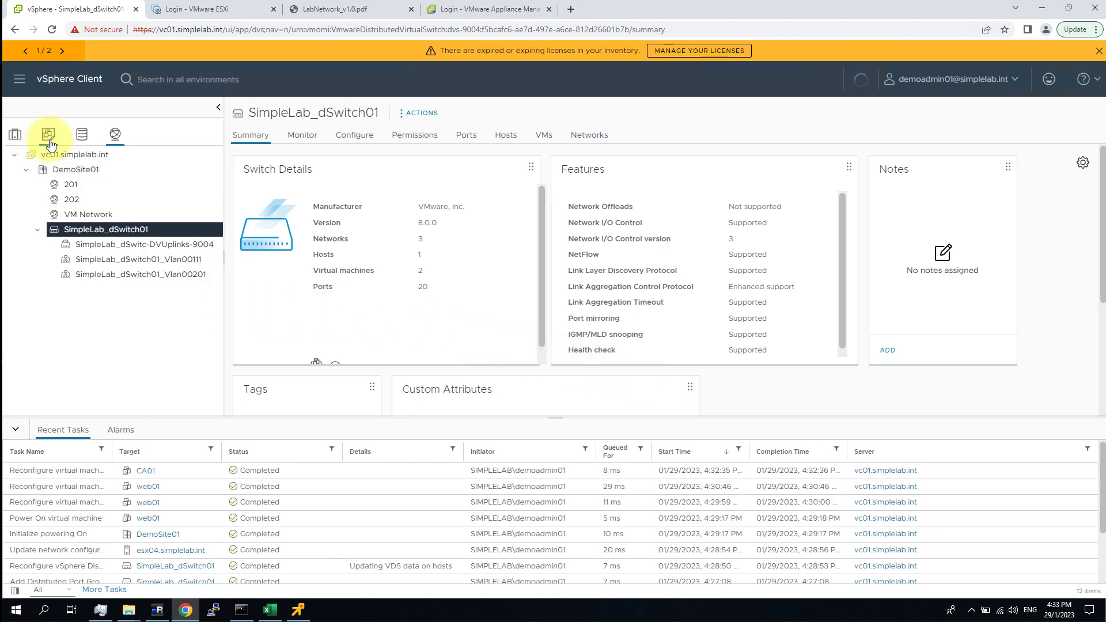
Check the VMs tabs of networks 201, 202 and SimpleLab_dSwitch01_Vlan00201, finding no VMs on 201 and 202.
click(81, 185)
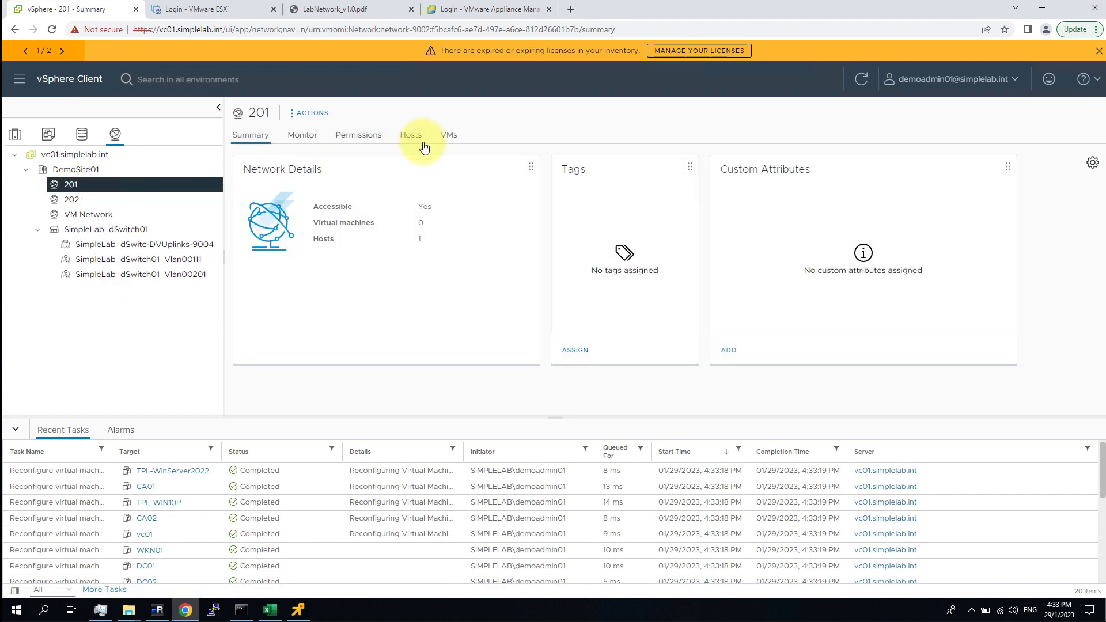
click(449, 136)
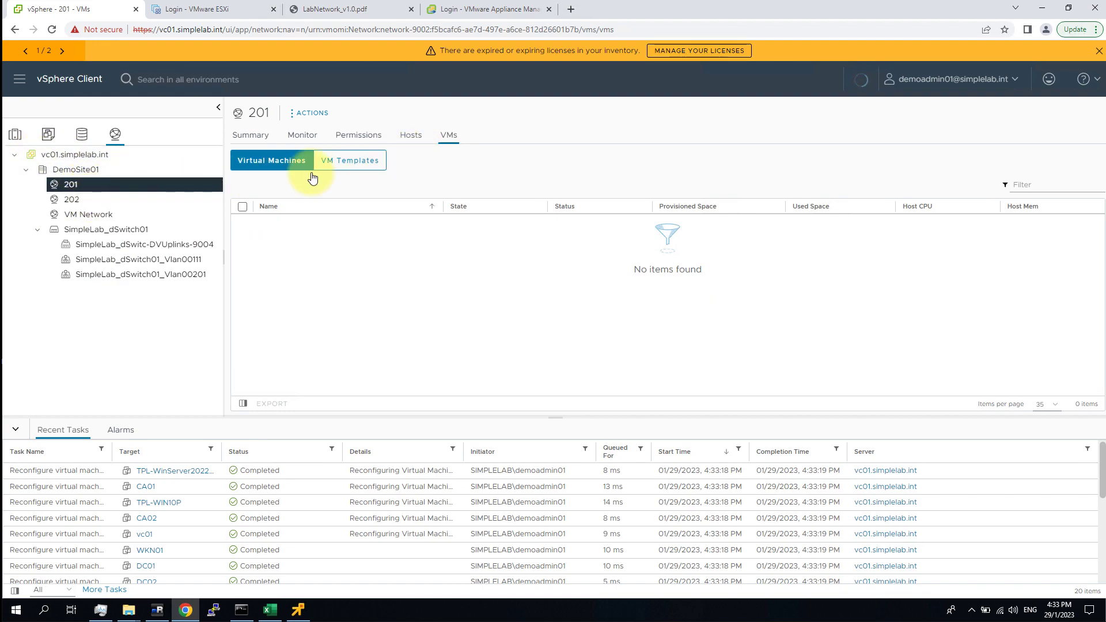
click(144, 200)
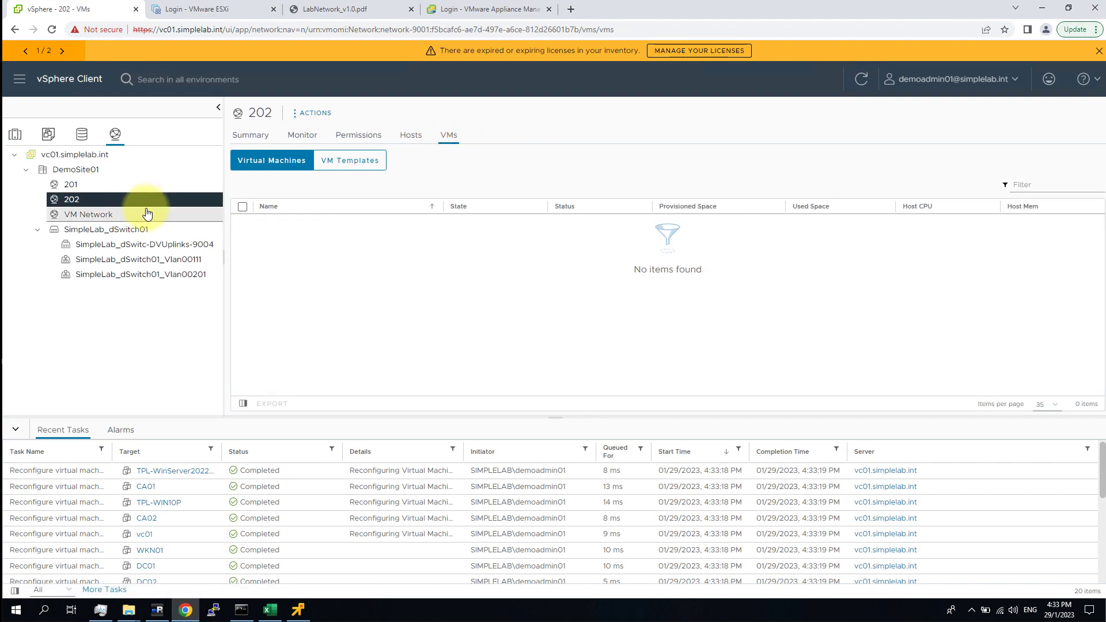
click(206, 278)
click(532, 136)
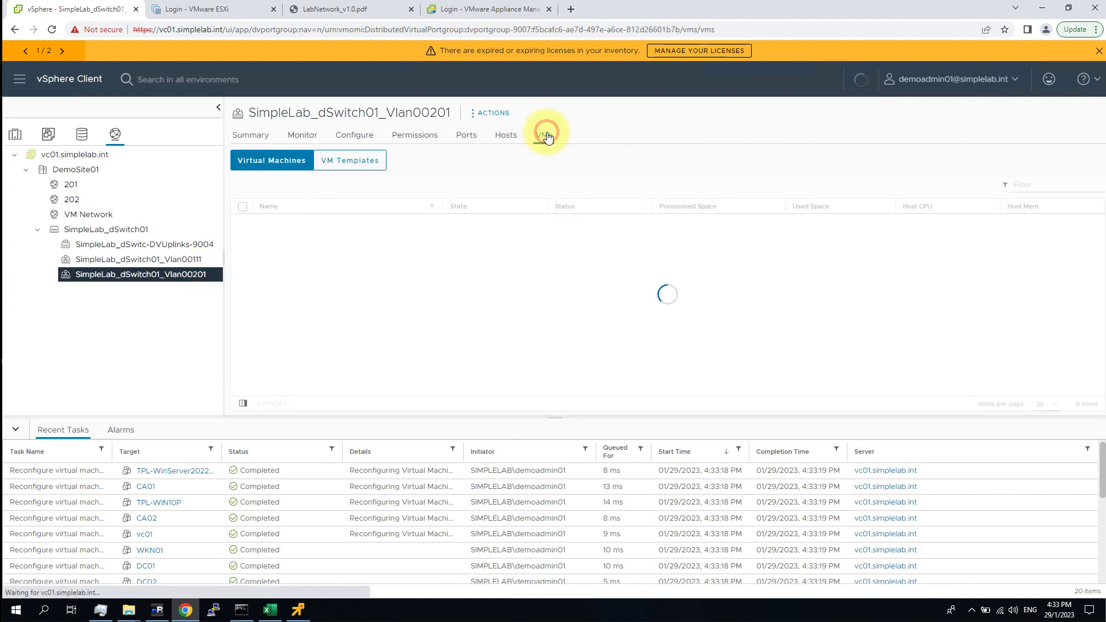
Show SimpleLab_dSwitch01_Vlan00111's VMs list, confirming all 9 VMs including vc01 and web01.
click(180, 265)
click(187, 275)
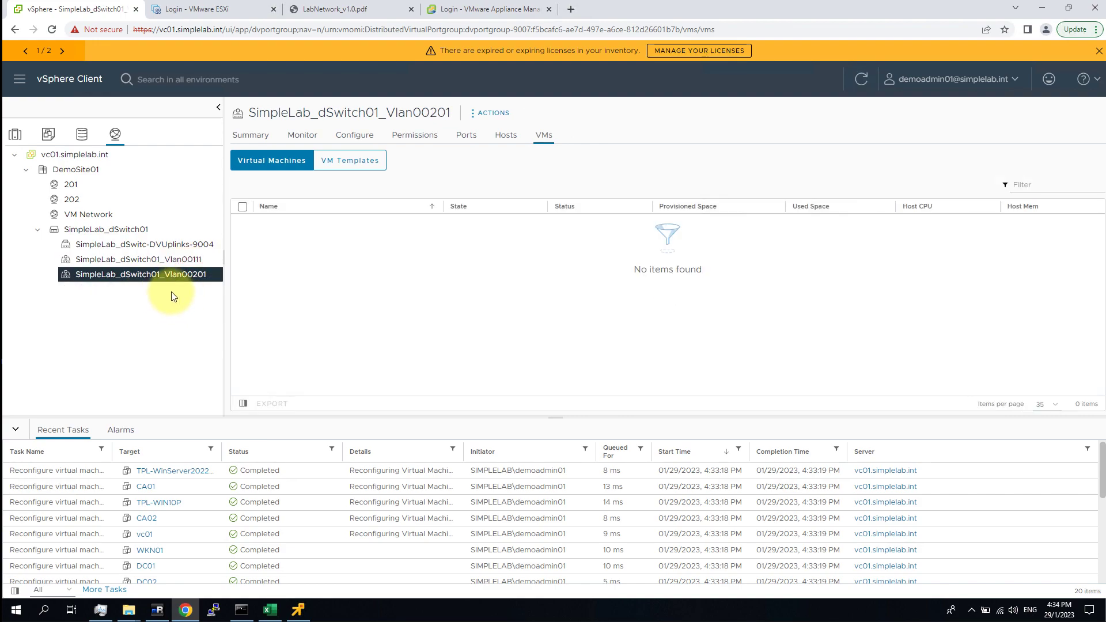
click(196, 260)
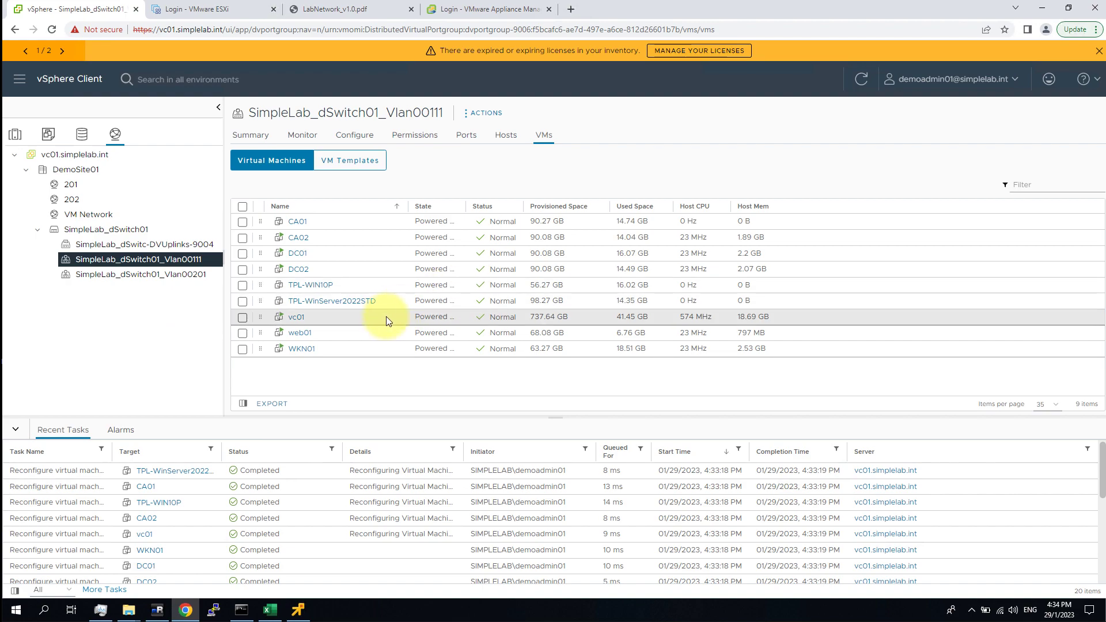